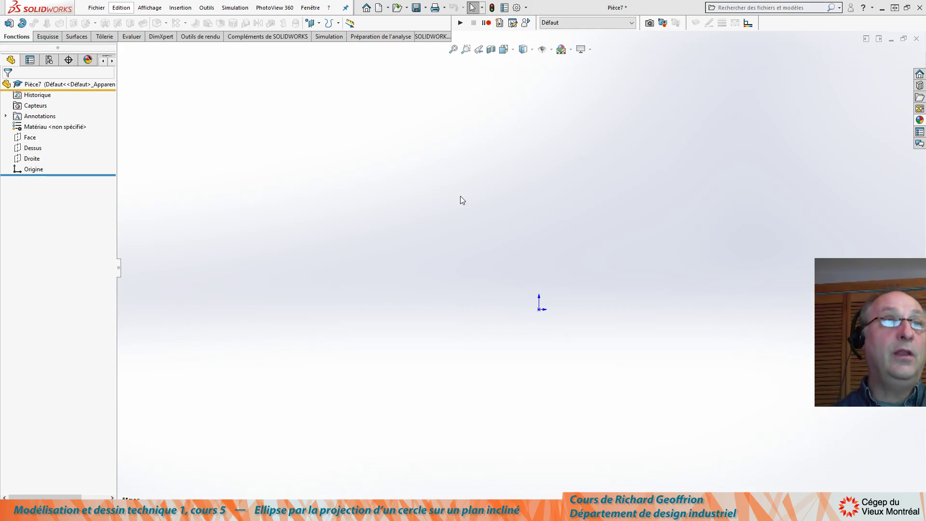
Step: Sketch a tilted ellipse centred on the origin on the Dessus plane, with radii of about 3.8 and 2.27 po
{"action": "left_click", "coordinate": [31, 148]}
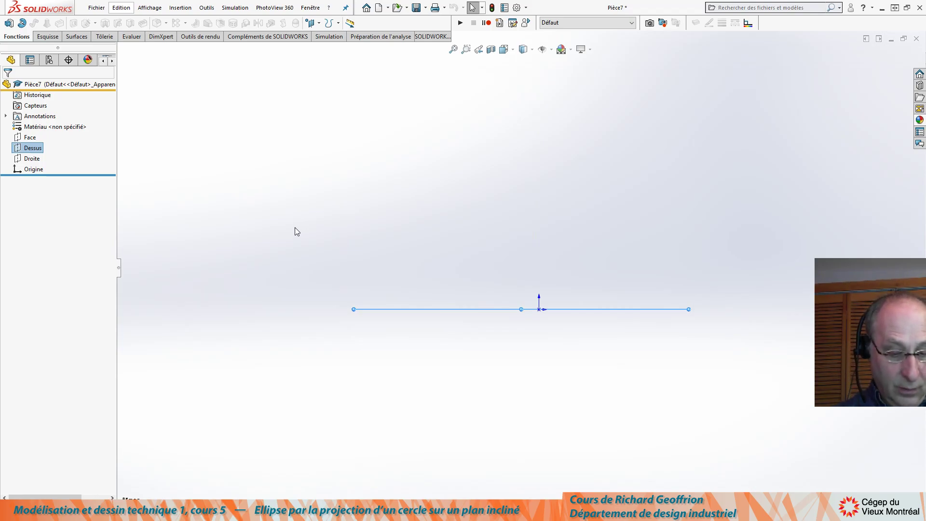
{"action": "key", "text": "l"}
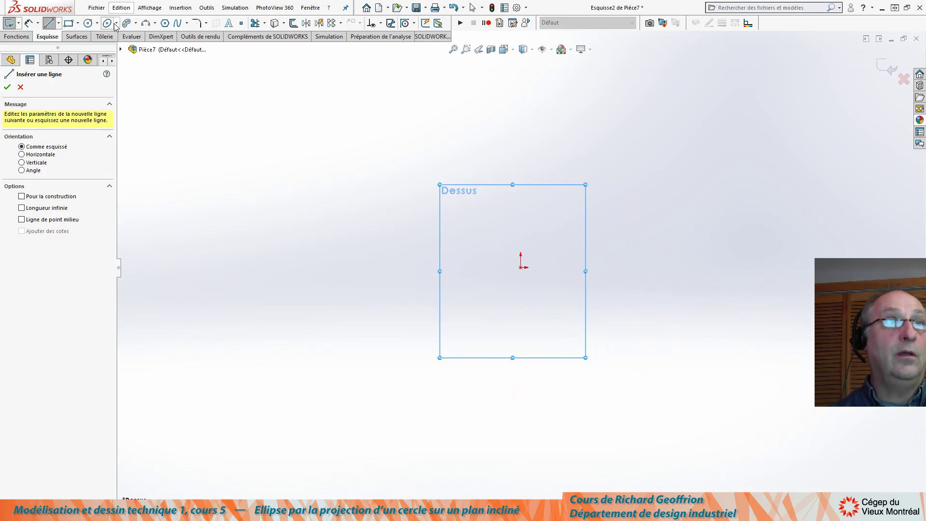
{"action": "left_click", "coordinate": [111, 25]}
{"action": "left_click", "coordinate": [522, 268]}
{"action": "left_click", "coordinate": [369, 395]}
{"action": "left_click", "coordinate": [302, 378]}
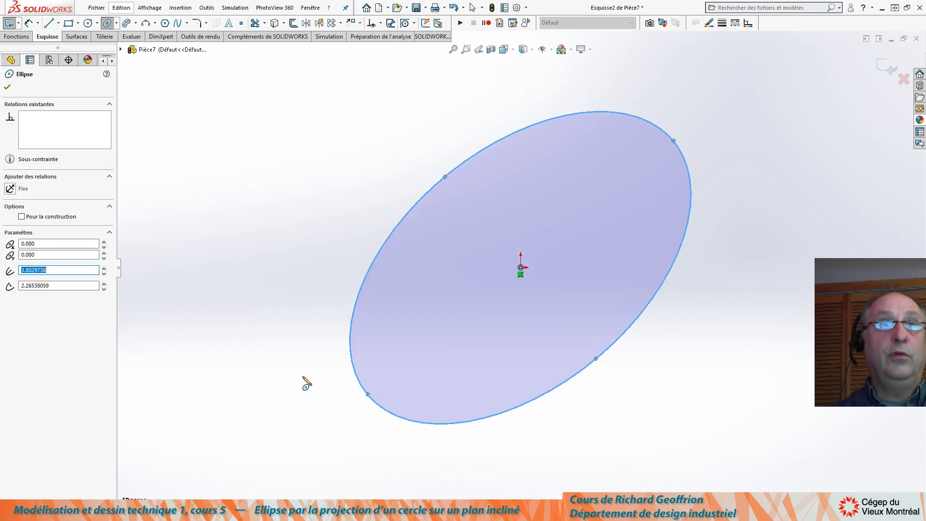
{"action": "key", "text": "Escape"}
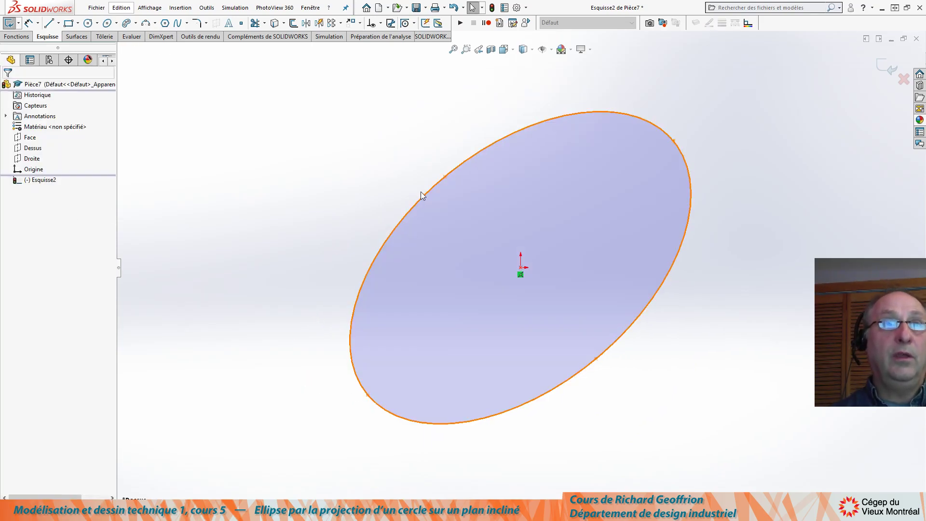
Step: Add a horizontal relation between the ellipse's two major-axis endpoints and the origin
{"action": "left_click", "coordinate": [368, 395]}
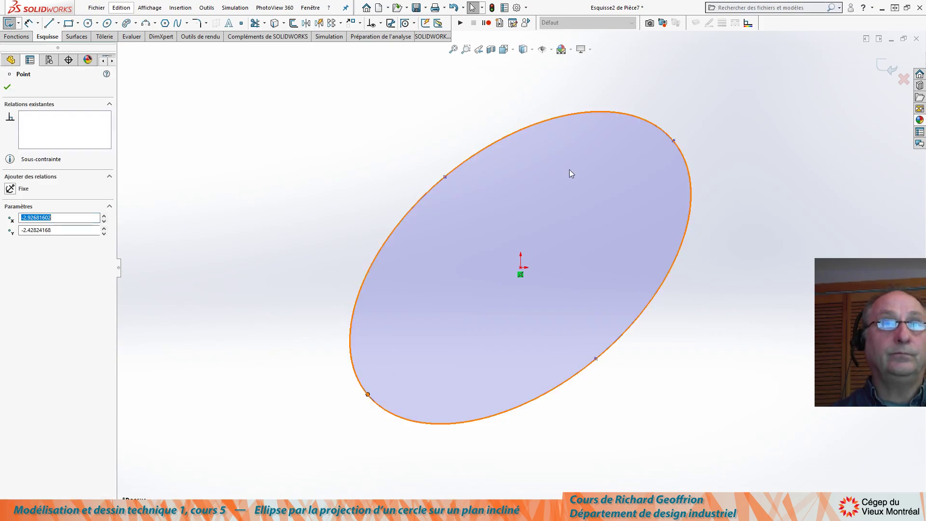
{"action": "left_click", "coordinate": [674, 141], "text": "ctrl"}
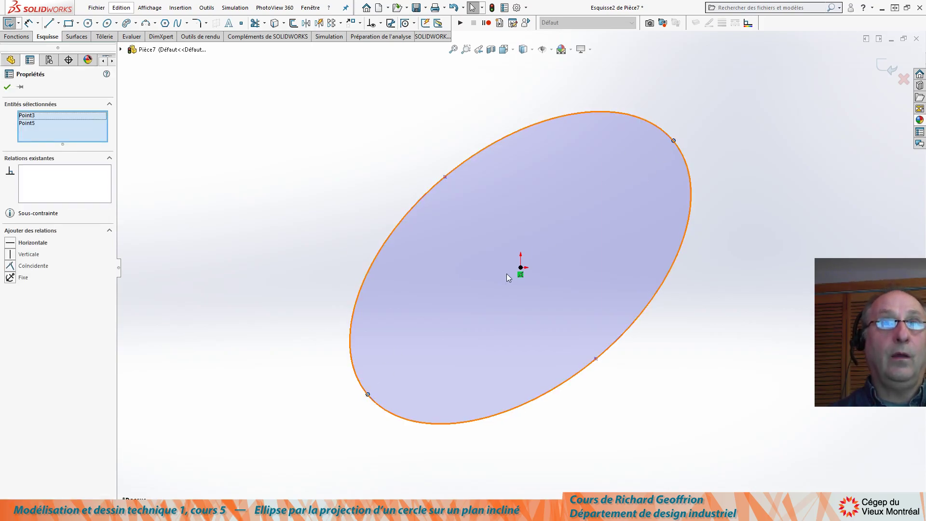
{"action": "left_click", "coordinate": [521, 269], "text": "ctrl"}
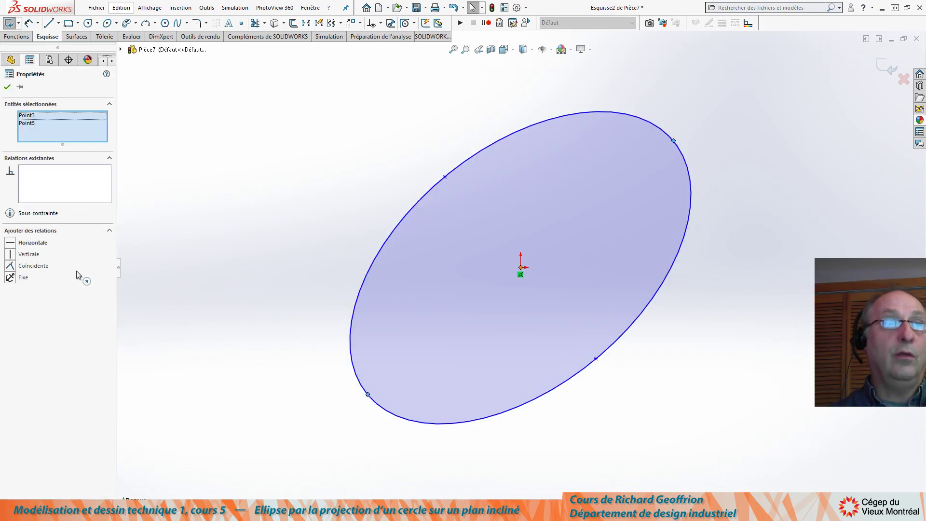
{"action": "left_click", "coordinate": [12, 245]}
{"action": "left_click", "coordinate": [240, 323]}
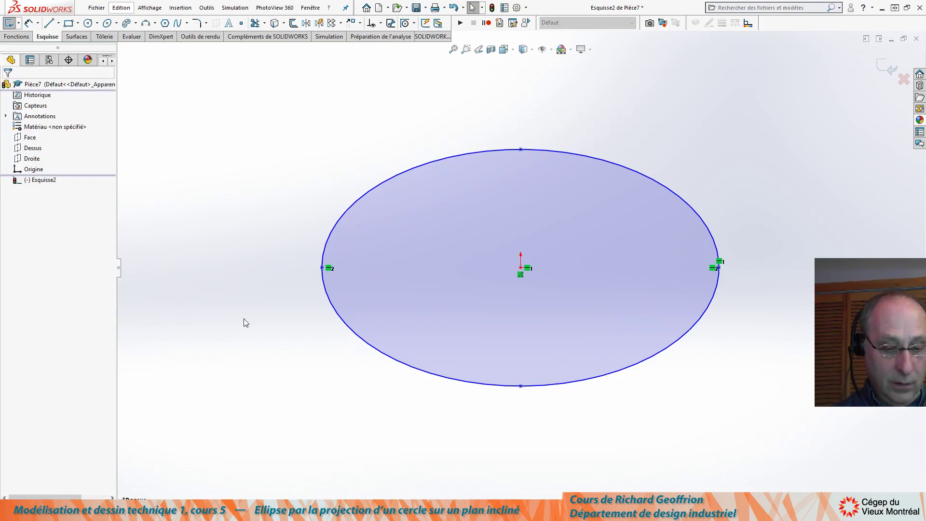
Step: Dimension the ellipse's major axis between its two end points at 15 po
{"action": "key", "text": "d"}
{"action": "left_click", "coordinate": [323, 268]}
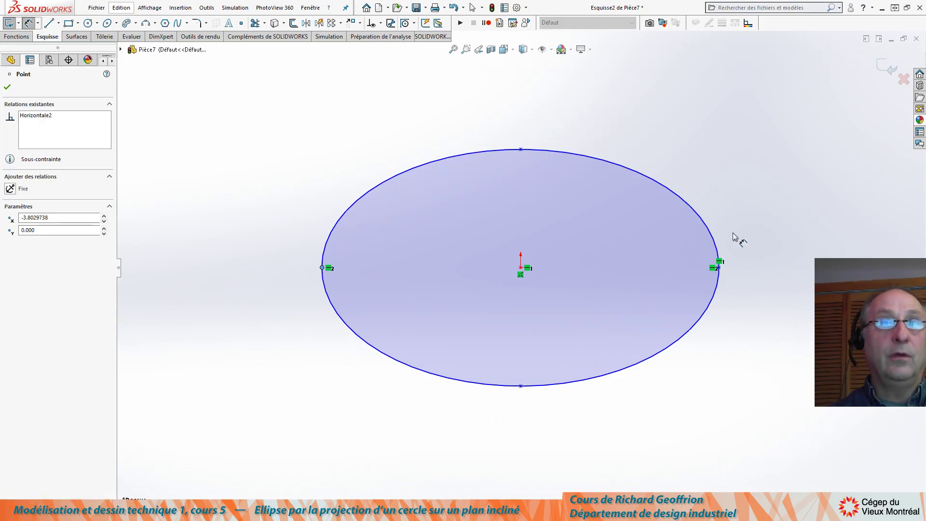
{"action": "left_click", "coordinate": [719, 268]}
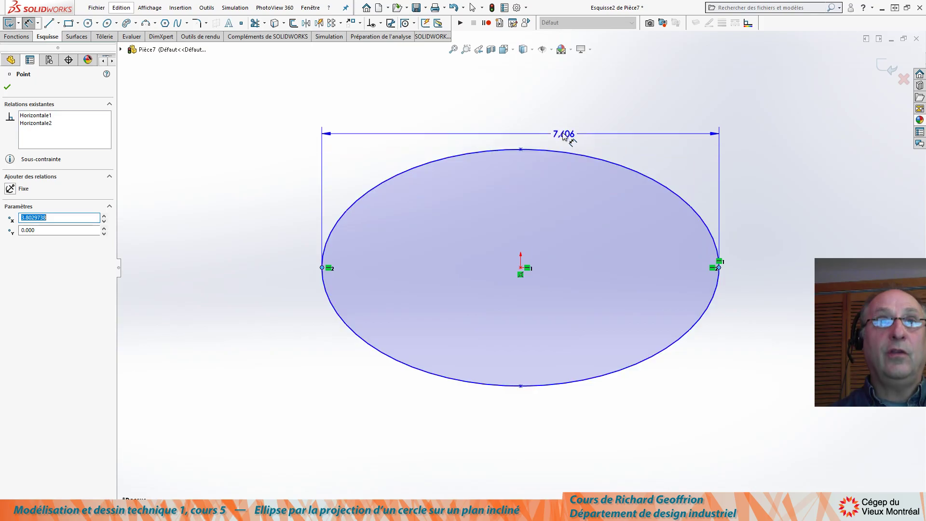
{"action": "left_click", "coordinate": [513, 113]}
{"action": "type", "text": "15"}
{"action": "key", "text": "Return"}
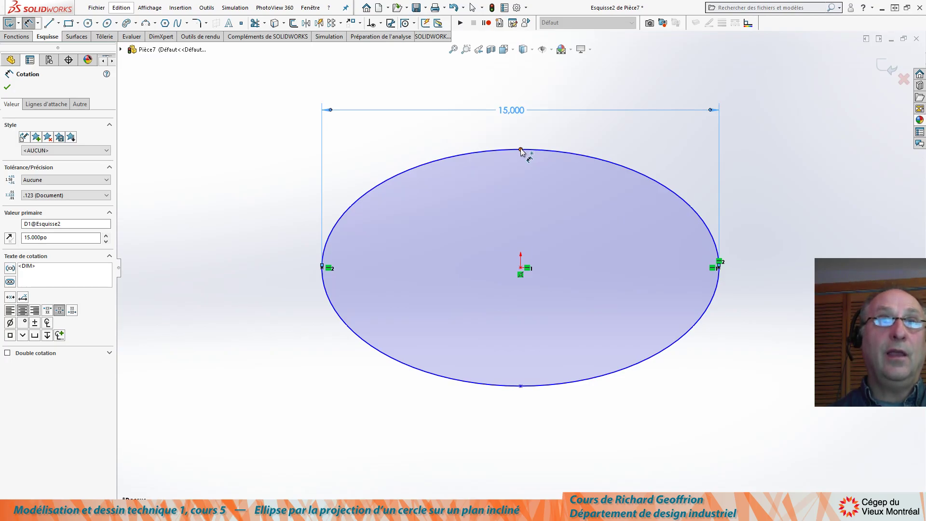
Step: Dimension the ellipse's minor axis at 10 po, and exit the sketch discarding all its changes
{"action": "left_click", "coordinate": [521, 150]}
{"action": "left_click", "coordinate": [521, 386]}
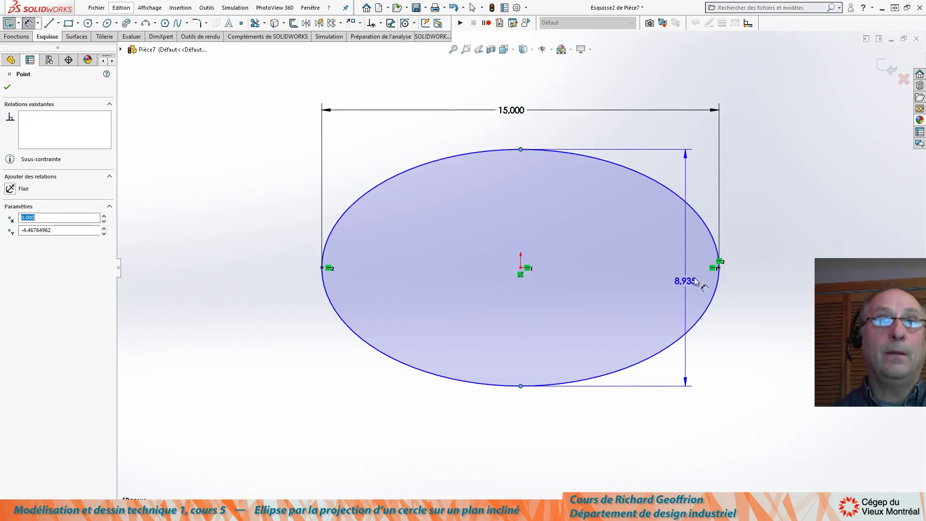
{"action": "left_click", "coordinate": [775, 263]}
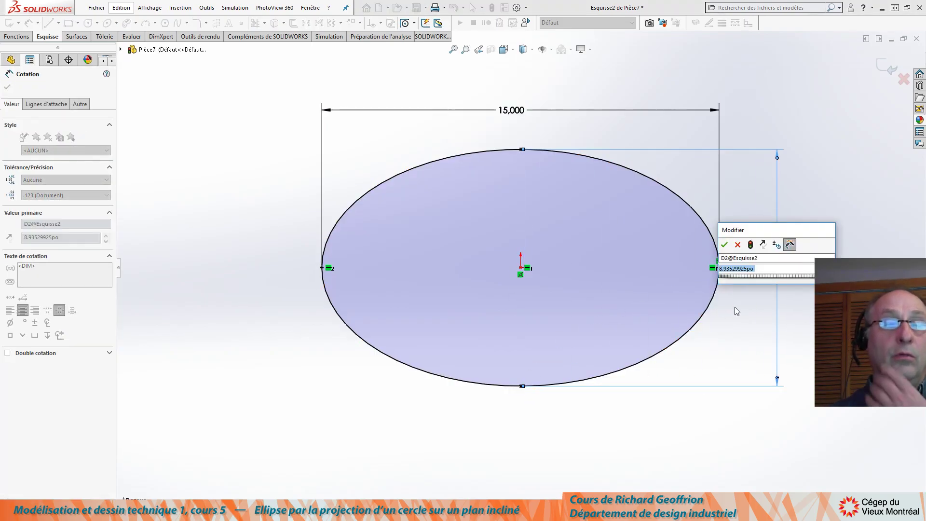
{"action": "type", "text": "10"}
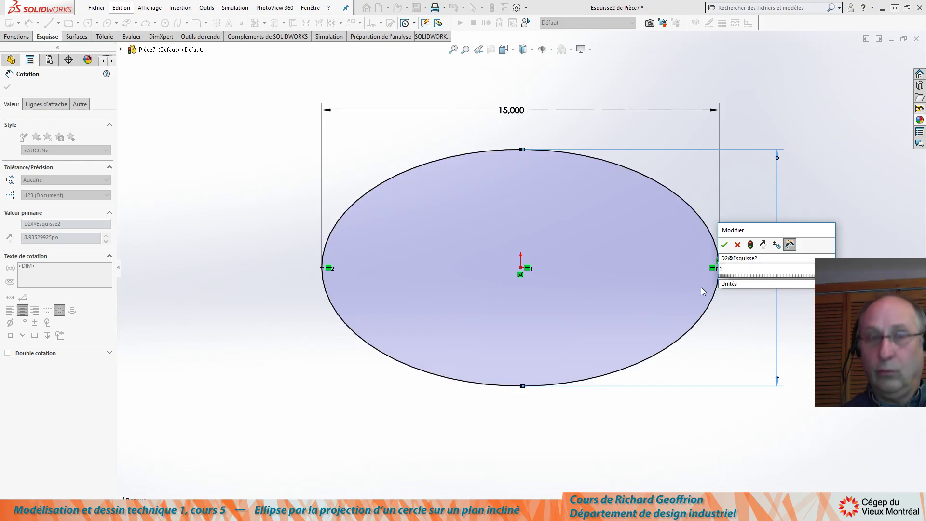
{"action": "key", "text": "Return"}
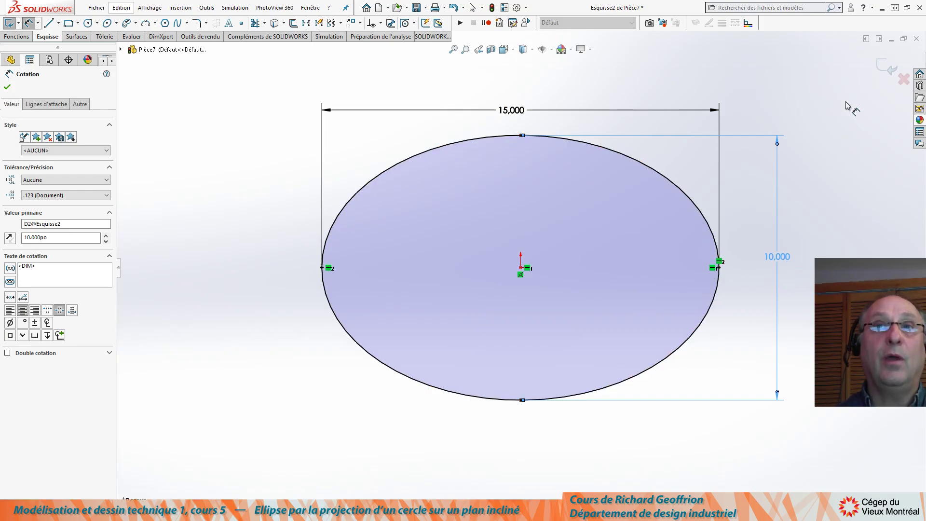
{"action": "left_click", "coordinate": [904, 79]}
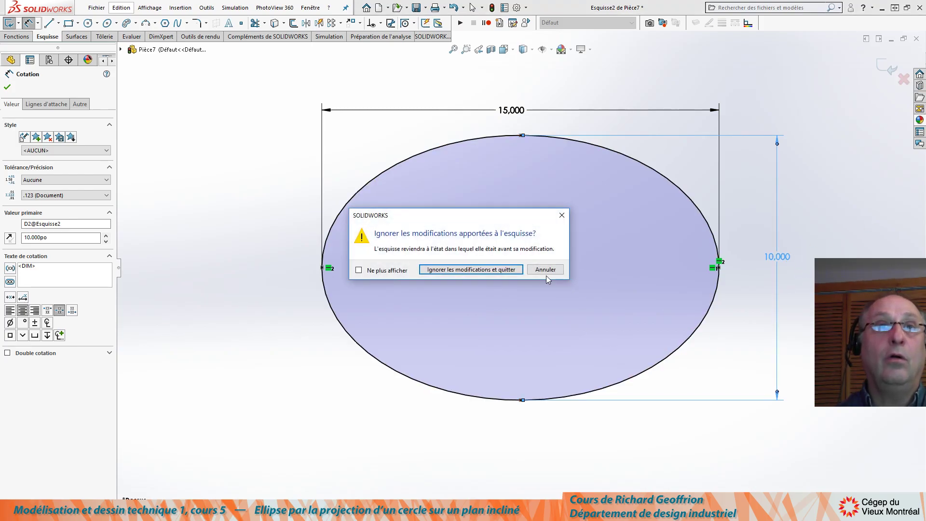
{"action": "left_click", "coordinate": [487, 273]}
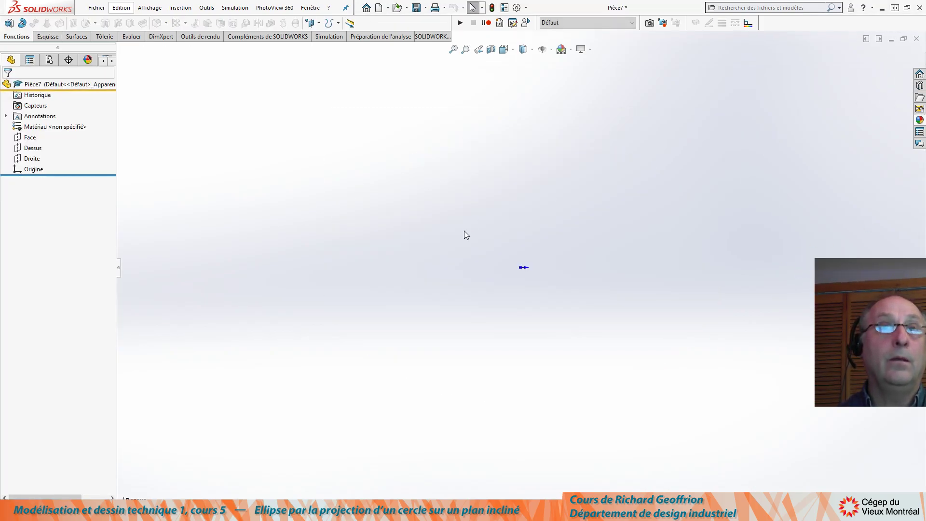
Step: Sketch a single horizontal line starting at the origin on the Dessus plane and exit the sketch
{"action": "left_click", "coordinate": [31, 148]}
{"action": "middle_click_drag", "start_coordinate": [333, 322], "coordinate": [271, 223]}
{"action": "key", "text": "l"}
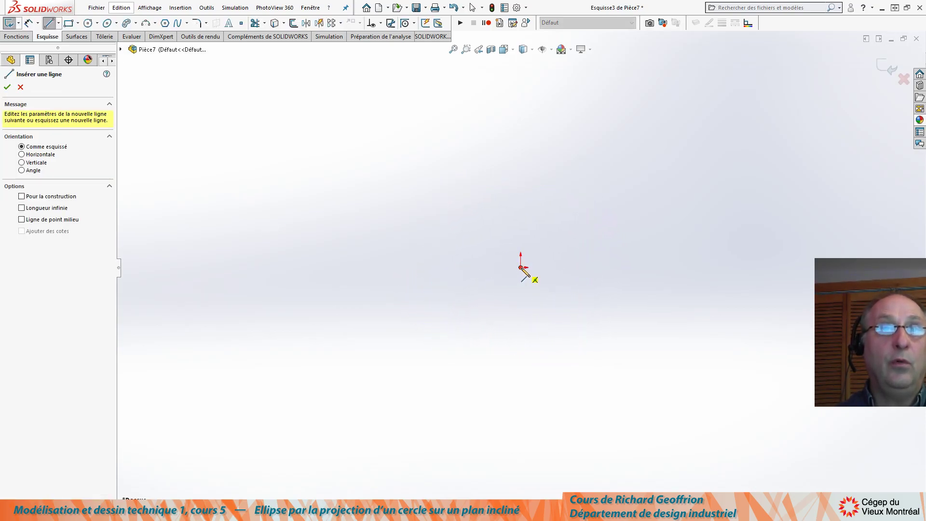
{"action": "left_click", "coordinate": [521, 268]}
{"action": "left_click", "coordinate": [630, 268]}
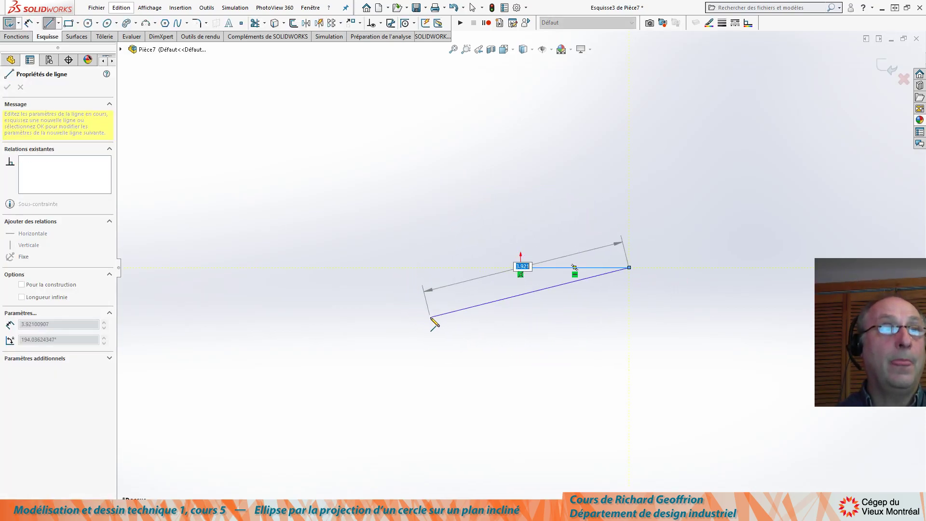
{"action": "key", "text": "Escape"}
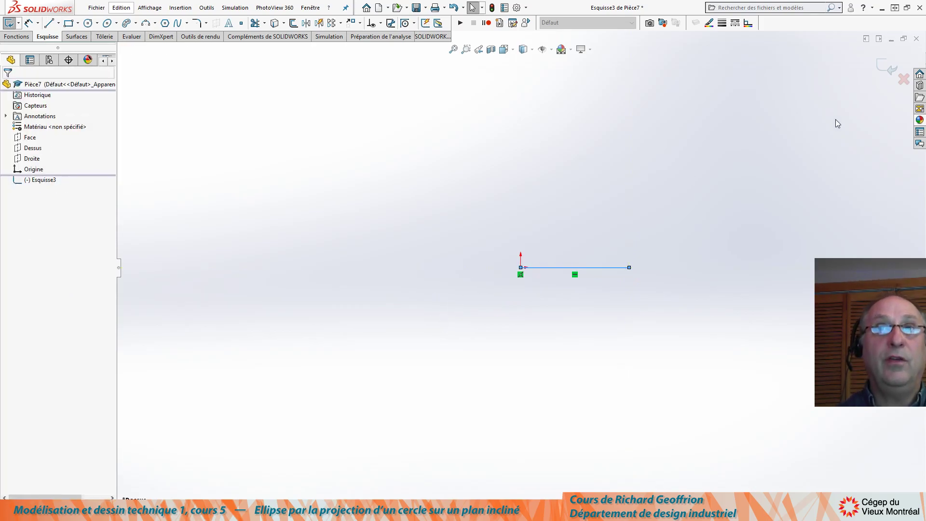
{"action": "left_click", "coordinate": [885, 68]}
Step: Show the Dessus plane in the model view
{"action": "mouse_move", "coordinate": [453, 331]}
{"action": "middle_mouse_down"}
{"action": "mouse_move", "coordinate": [378, 333]}
{"action": "mouse_move", "coordinate": [432, 286]}
{"action": "middle_mouse_up"}
{"action": "left_click", "coordinate": [31, 148]}
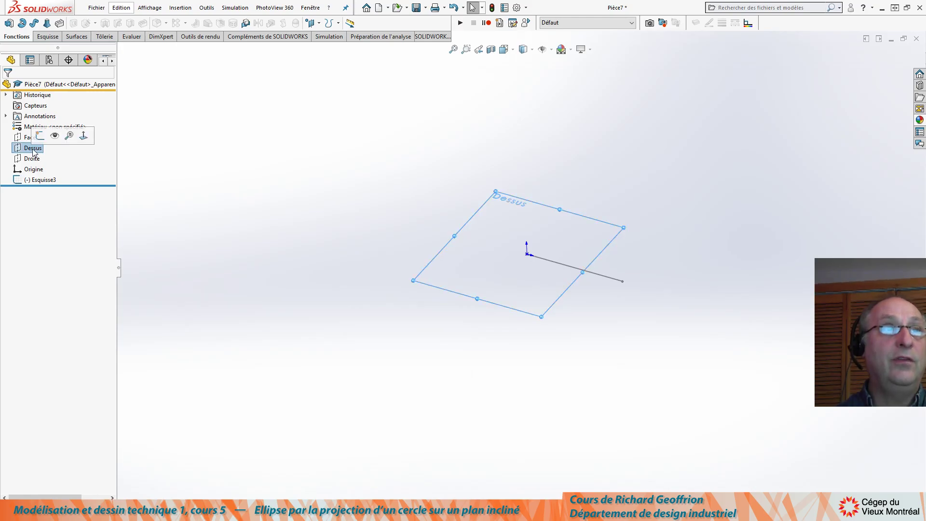
{"action": "left_click", "coordinate": [54, 135]}
Step: Create a reference plane through the sketched line, at an angle of 45 degrees to the Dessus plane
{"action": "middle_click_drag", "start_coordinate": [295, 268], "coordinate": [254, 328]}
{"action": "middle_click_drag", "start_coordinate": [436, 269], "coordinate": [393, 314], "text": "ctrl"}
{"action": "left_click", "coordinate": [514, 303]}
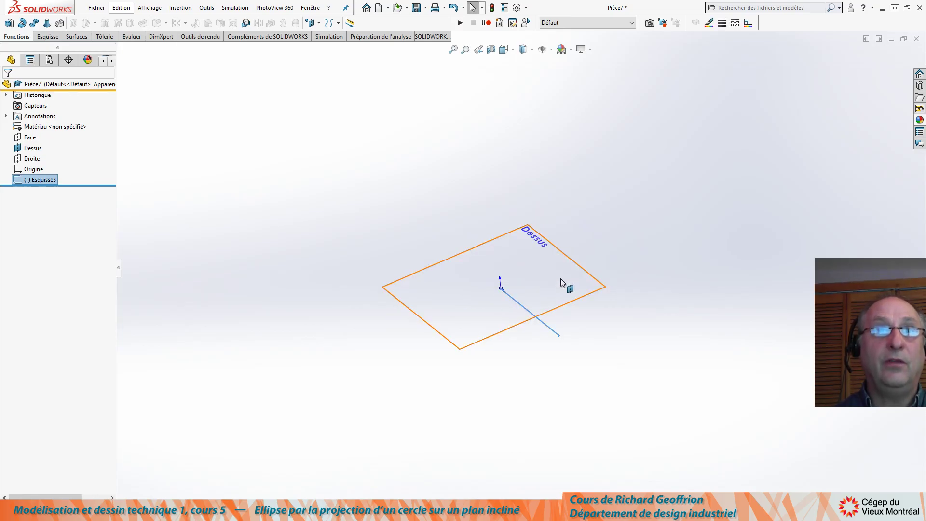
{"action": "left_click", "coordinate": [562, 251], "text": "ctrl"}
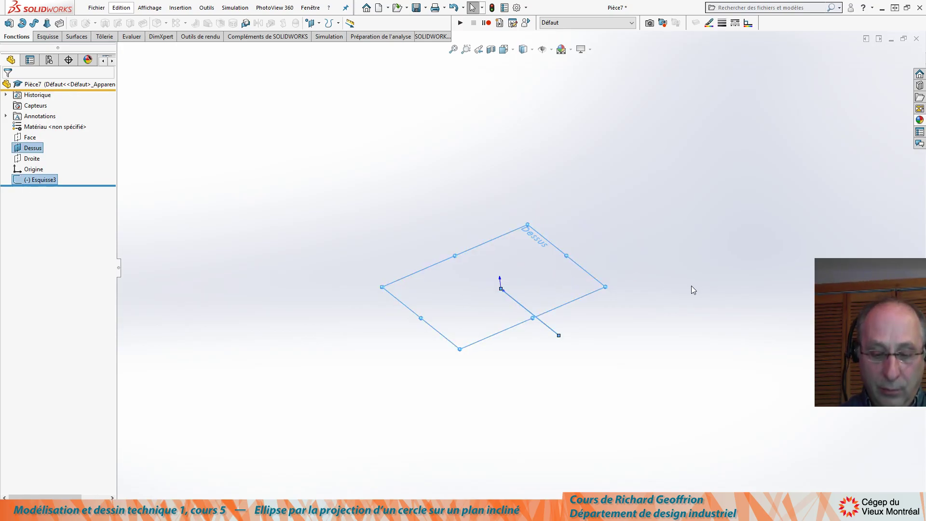
{"action": "key", "text": "p"}
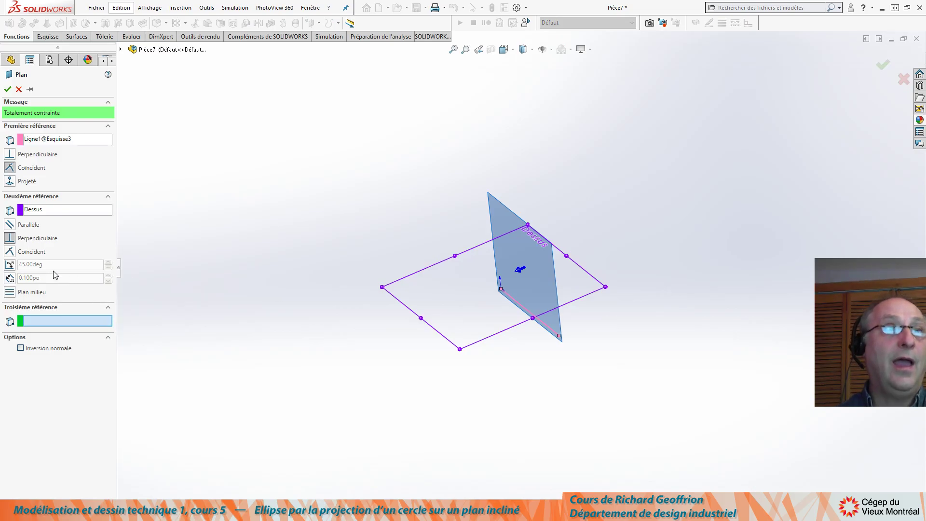
{"action": "left_click", "coordinate": [10, 265]}
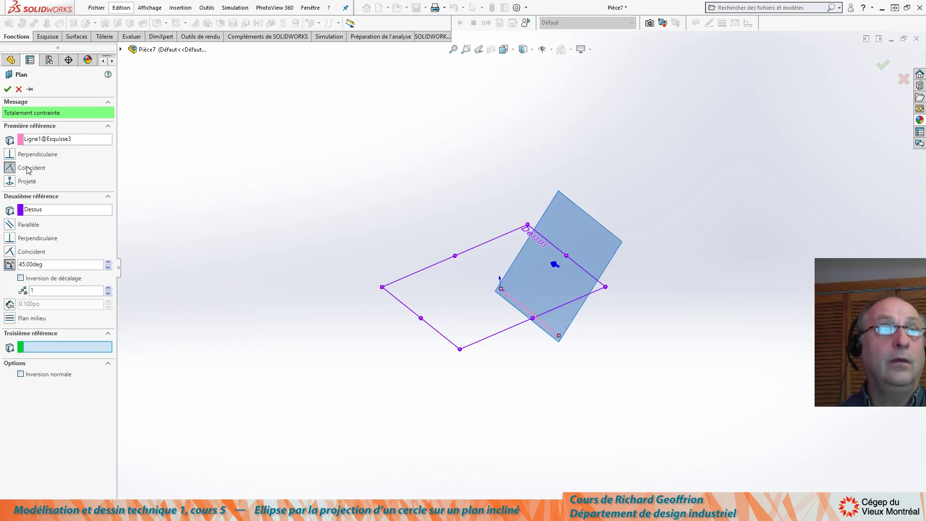
{"action": "left_click", "coordinate": [7, 90]}
Step: Sketch a 15 po diameter circle centred on the origin on the inclined plane Plan1 and exit the sketch
{"action": "middle_click_drag", "start_coordinate": [270, 291], "coordinate": [299, 290]}
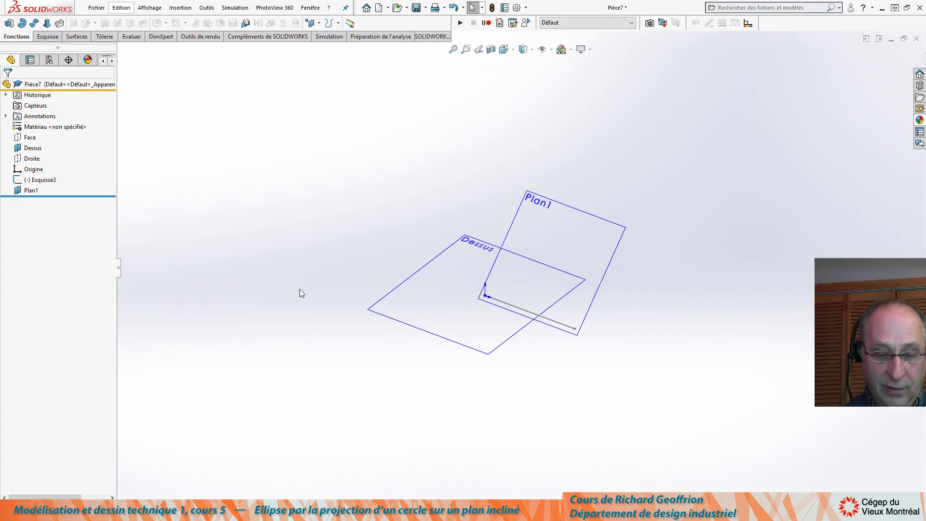
{"action": "left_click", "coordinate": [548, 210]}
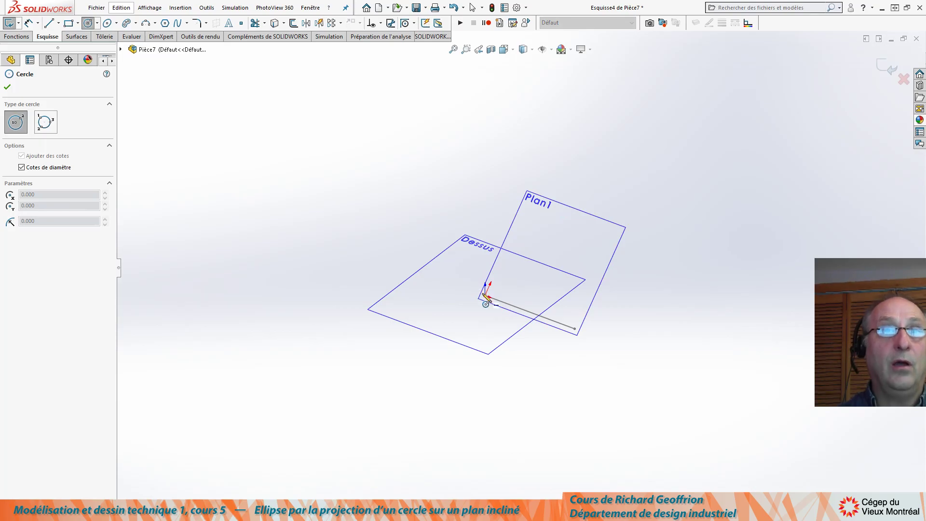
{"action": "left_click", "coordinate": [486, 296]}
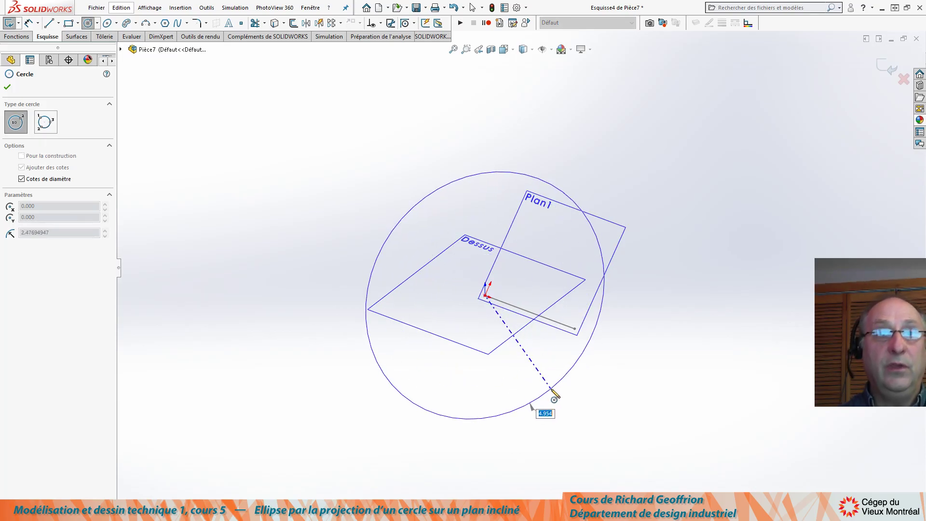
{"action": "type", "text": "7.5"}
{"action": "key", "text": "Return"}
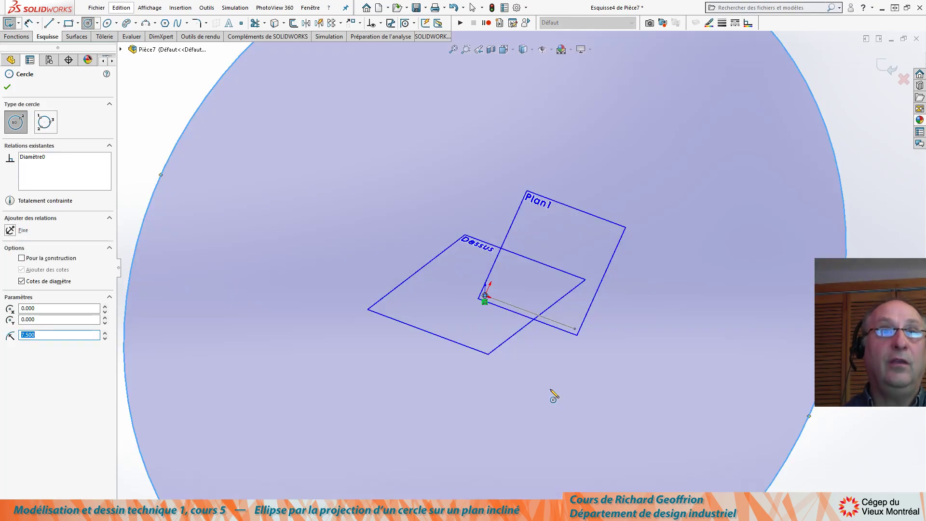
{"action": "key", "text": "f"}
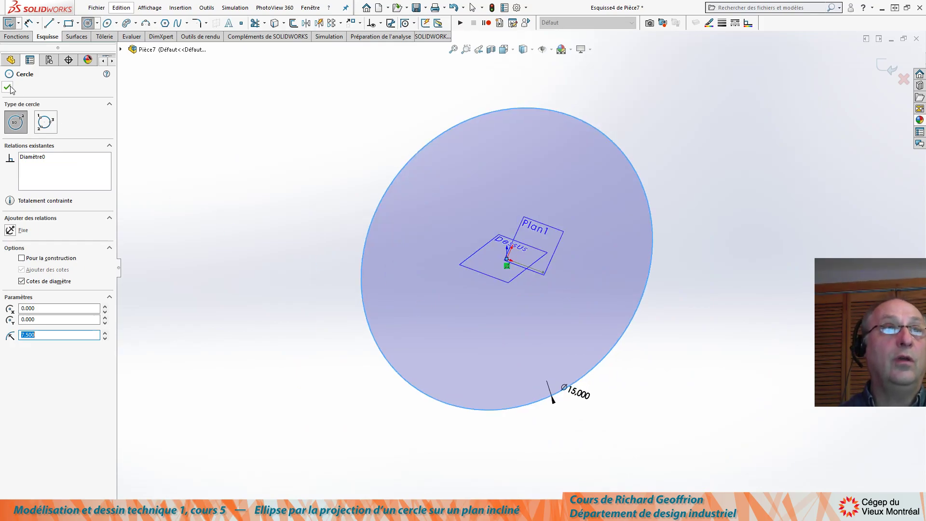
{"action": "left_click", "coordinate": [8, 88]}
{"action": "middle_click_drag", "start_coordinate": [287, 258], "coordinate": [346, 245]}
{"action": "mouse_move", "coordinate": [562, 273]}
{"action": "middle_mouse_down"}
{"action": "mouse_move", "coordinate": [508, 314]}
{"action": "mouse_move", "coordinate": [520, 291]}
{"action": "mouse_move", "coordinate": [534, 298]}
{"action": "mouse_move", "coordinate": [538, 288]}
{"action": "mouse_move", "coordinate": [526, 292]}
{"action": "mouse_move", "coordinate": [536, 304]}
{"action": "middle_mouse_up"}
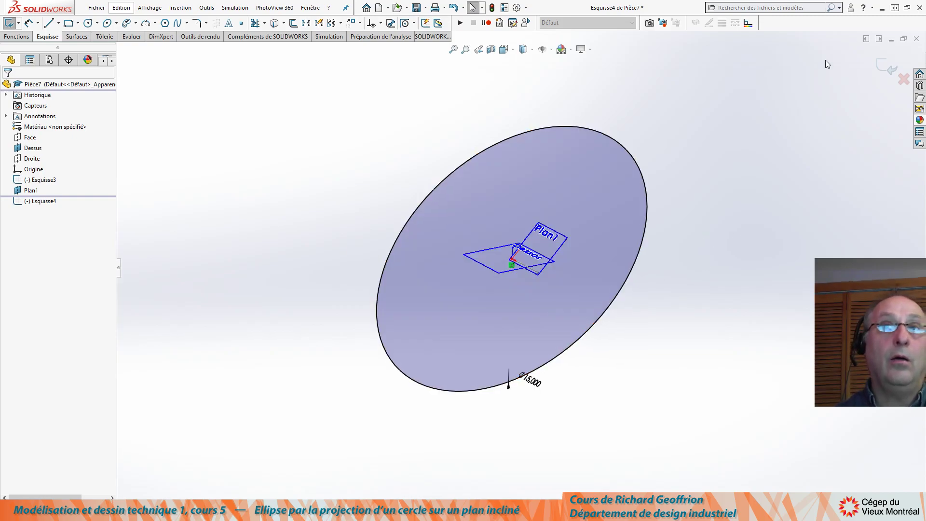
{"action": "left_click", "coordinate": [892, 72]}
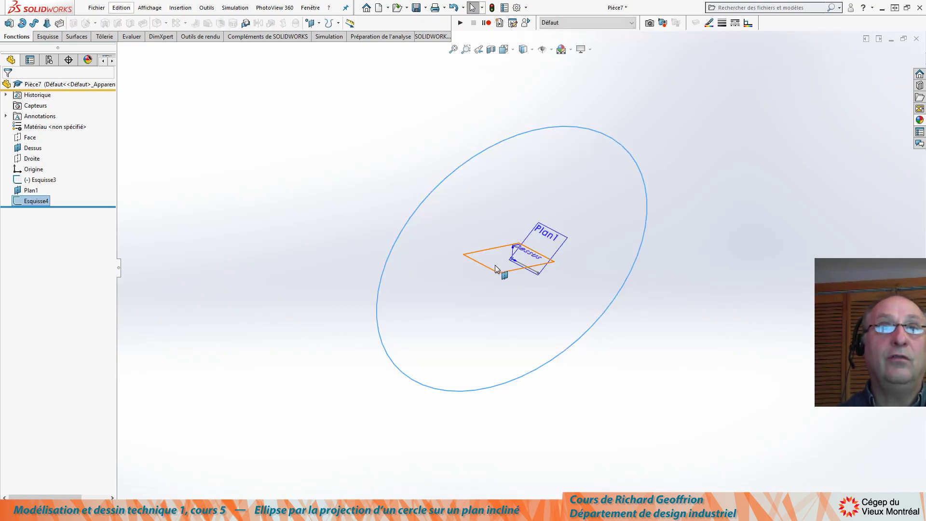
Step: Start a sketch on the Dessus plane and project the inclined circle onto it with Convert Entities
{"action": "middle_click_drag", "start_coordinate": [326, 191], "coordinate": [330, 203]}
{"action": "scroll", "coordinate": [489, 180], "scroll_direction": "up", "scroll_amount": 1}
{"action": "scroll", "coordinate": [487, 183], "scroll_direction": "down", "scroll_amount": 1}
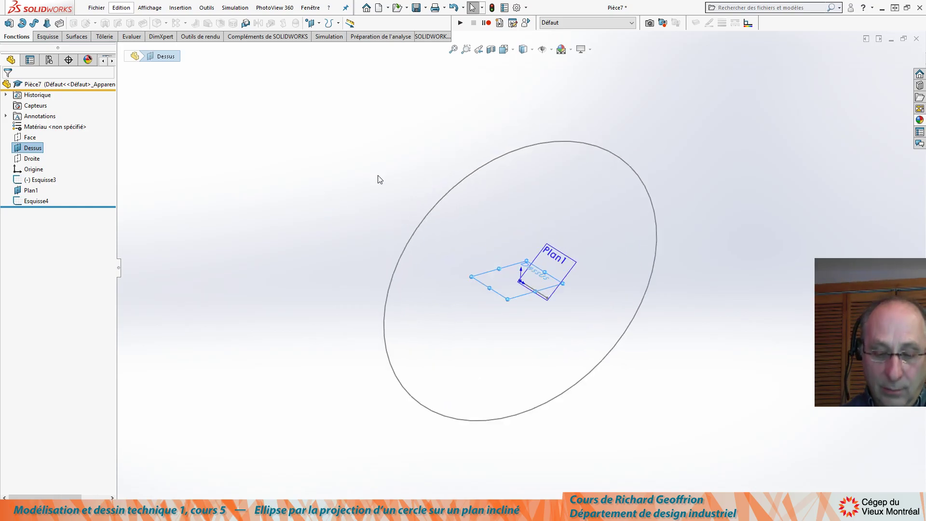
{"action": "key", "text": "l"}
{"action": "key", "text": "Escape"}
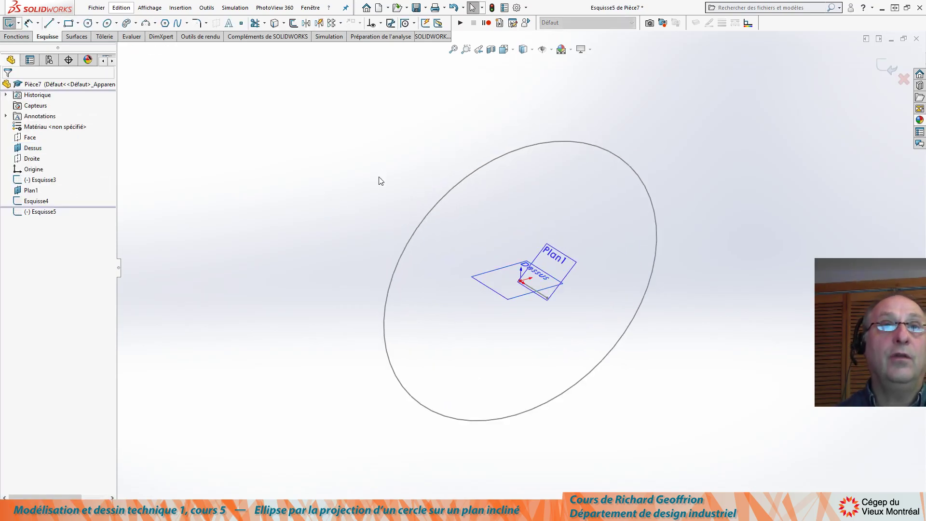
{"action": "left_click", "coordinate": [488, 162]}
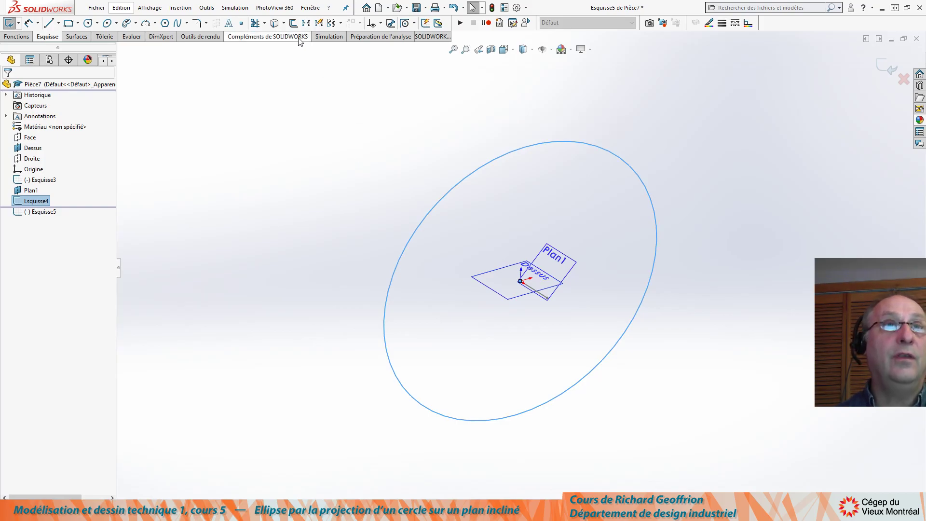
{"action": "left_click", "coordinate": [275, 24]}
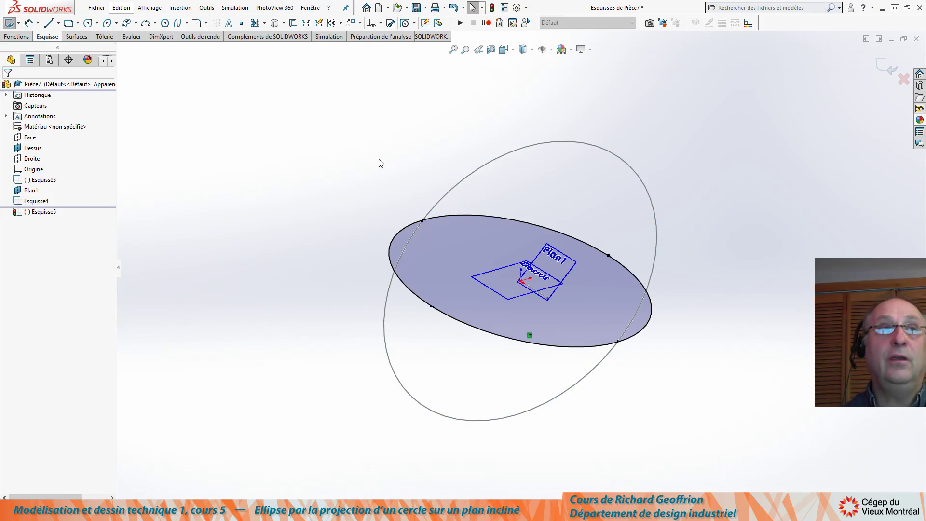
Step: Examine the projected ellipse against the inclined circle, including in a view normal to the Dessus plane
{"action": "middle_click_drag", "start_coordinate": [368, 179], "coordinate": [376, 213]}
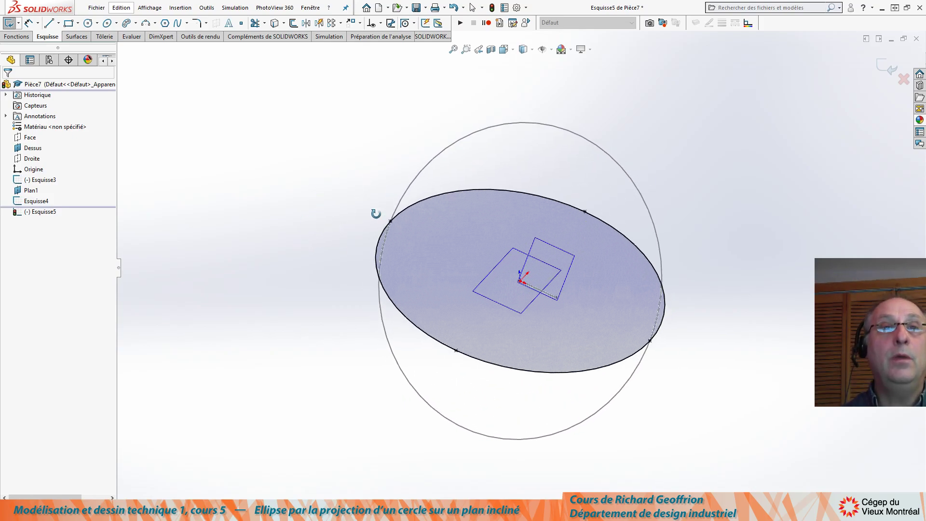
{"action": "middle_click_drag", "start_coordinate": [597, 152], "coordinate": [444, 362]}
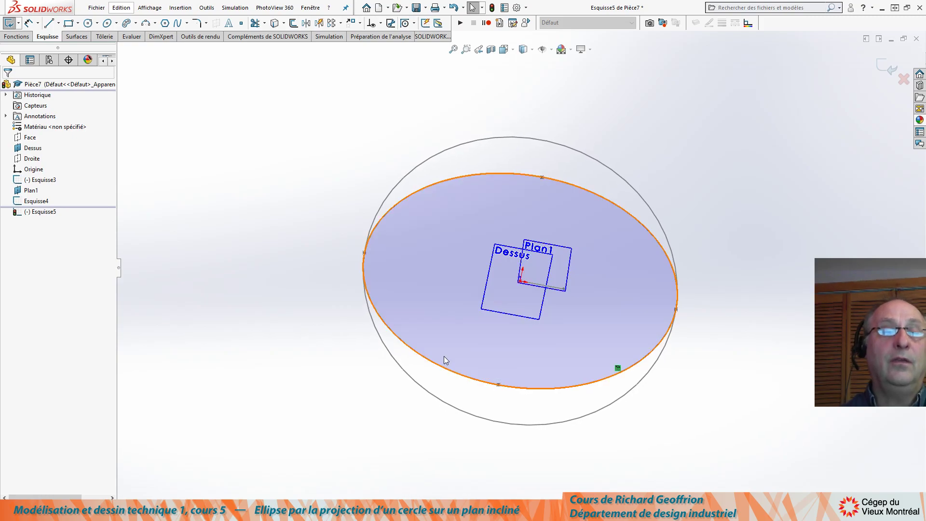
{"action": "left_click", "coordinate": [489, 296]}
{"action": "key", "text": "ctrl+8"}
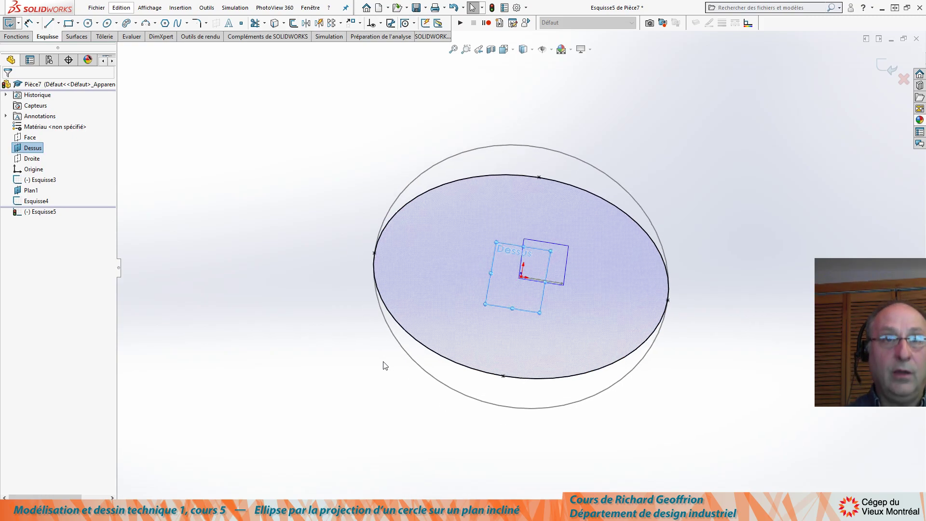
{"action": "scroll", "coordinate": [408, 347], "scroll_direction": "up", "scroll_amount": 8}
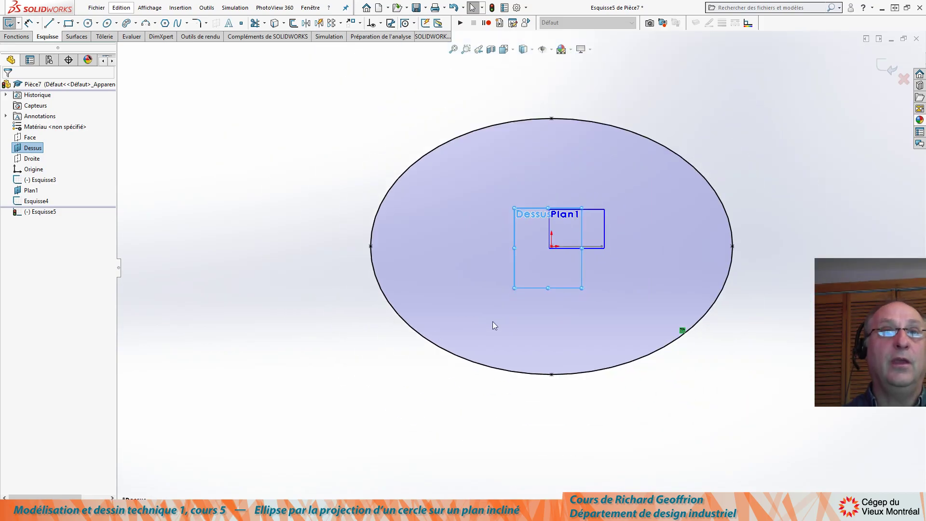
{"action": "left_click", "coordinate": [549, 366]}
{"action": "scroll", "coordinate": [586, 366], "scroll_direction": "up", "scroll_amount": 1}
{"action": "mouse_move", "coordinate": [584, 365]}
{"action": "middle_mouse_down", "text": "ctrl"}
{"action": "mouse_move", "coordinate": [495, 315]}
{"action": "mouse_move", "coordinate": [506, 344]}
{"action": "middle_mouse_up", "text": "ctrl"}
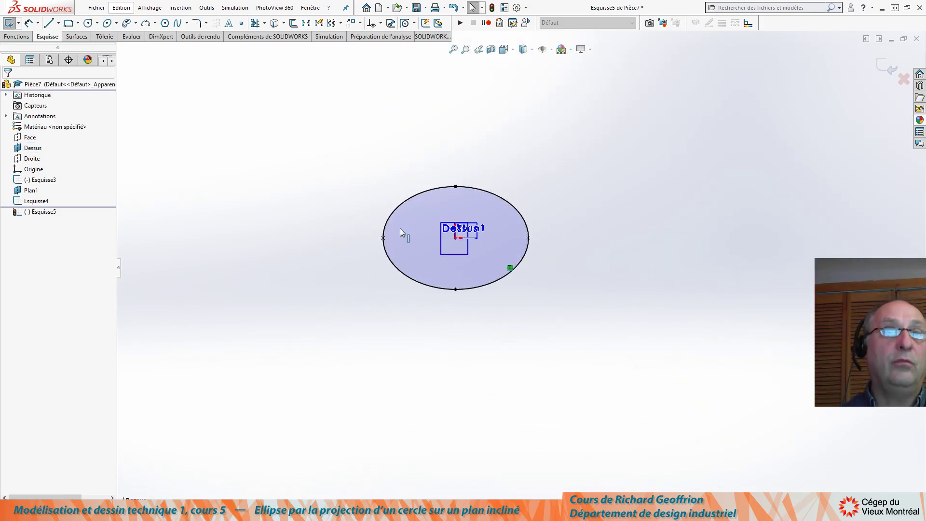
Step: Sketch a slanted ellipse below the projected one, with radii of about 10.4 po and 6.7 po
{"action": "left_click", "coordinate": [107, 23]}
{"action": "left_click", "coordinate": [418, 367]}
{"action": "left_click", "coordinate": [517, 389]}
{"action": "left_click", "coordinate": [511, 336]}
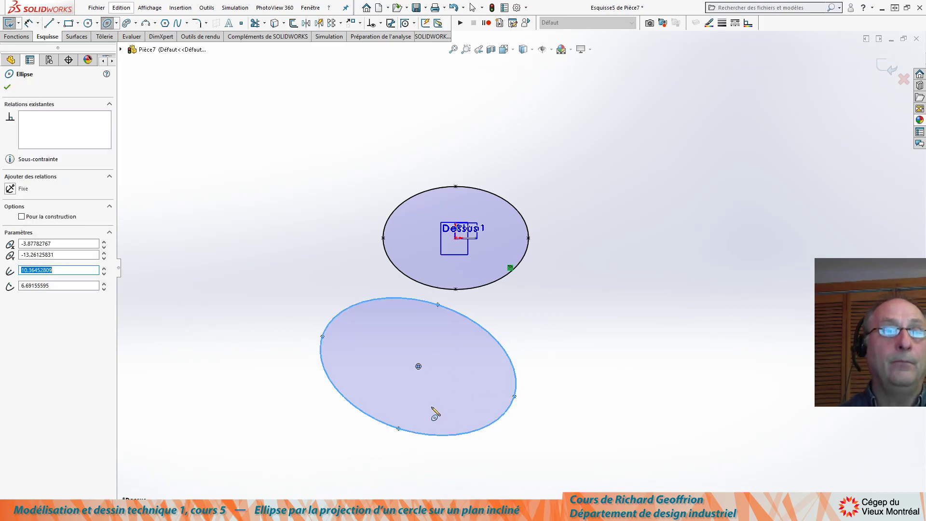
{"action": "key", "text": "Escape"}
Step: Make the new ellipse's centre and both major-axis endpoints horizontal, and reposition its centre point below the projected ellipse
{"action": "left_click", "coordinate": [323, 337]}
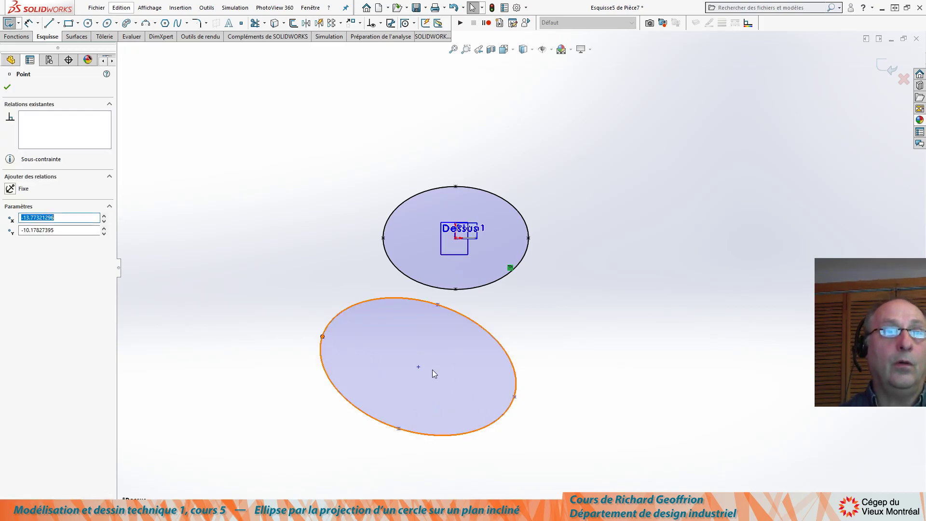
{"action": "left_click", "coordinate": [513, 398], "text": "ctrl"}
{"action": "left_click", "coordinate": [515, 396], "text": "ctrl"}
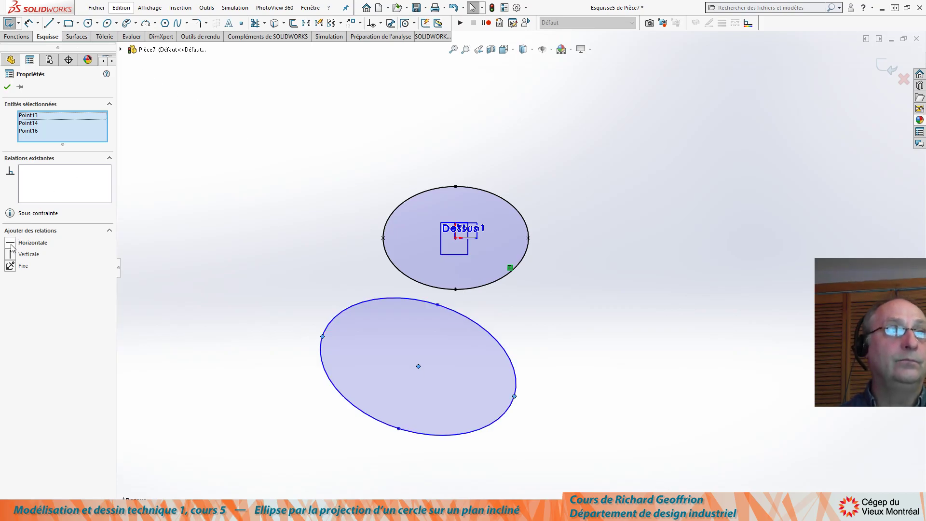
{"action": "left_click", "coordinate": [13, 244]}
{"action": "left_click", "coordinate": [248, 372]}
{"action": "scroll", "coordinate": [393, 373], "scroll_direction": "up", "scroll_amount": 2}
{"action": "left_click_drag", "start_coordinate": [428, 353], "coordinate": [462, 361]}
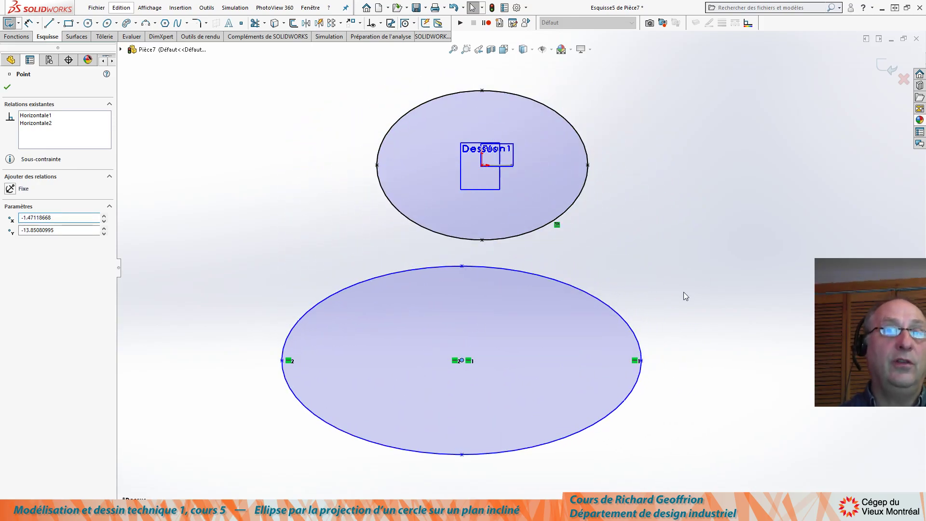
Step: Dimension the lower ellipse's major axis between its two endpoints at 15 po
{"action": "left_click", "coordinate": [674, 312]}
{"action": "key", "text": "d"}
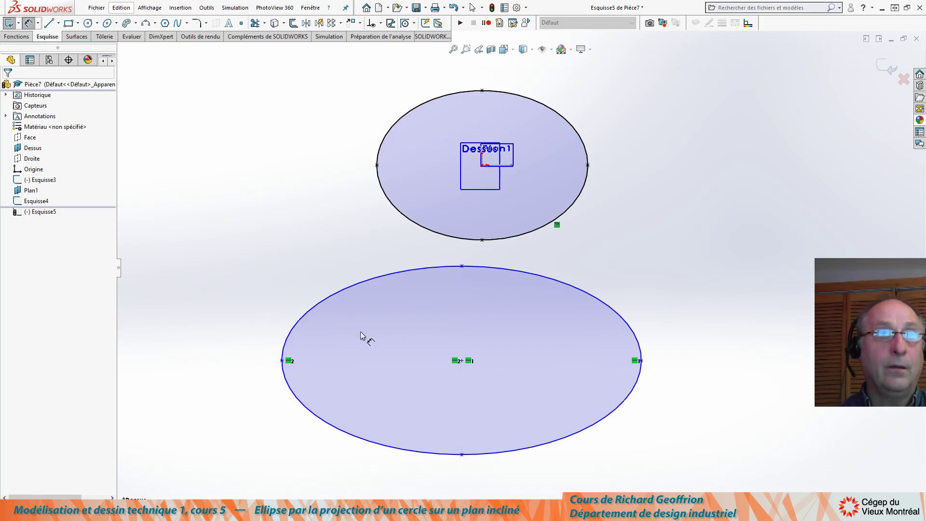
{"action": "left_click", "coordinate": [282, 361]}
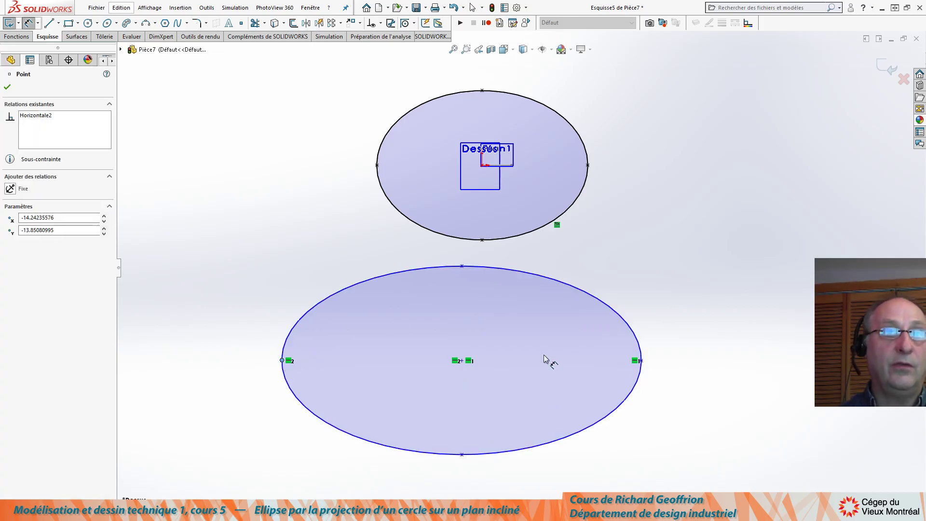
{"action": "left_click", "coordinate": [641, 361]}
{"action": "left_click", "coordinate": [418, 250]}
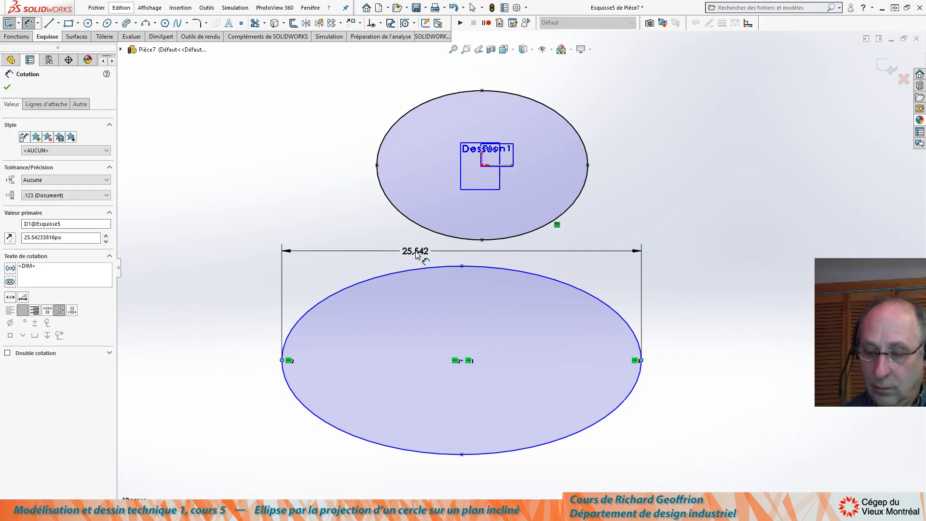
{"action": "type", "text": "15"}
{"action": "key", "text": "Return"}
{"action": "scroll", "coordinate": [494, 381], "scroll_direction": "down", "scroll_amount": 2}
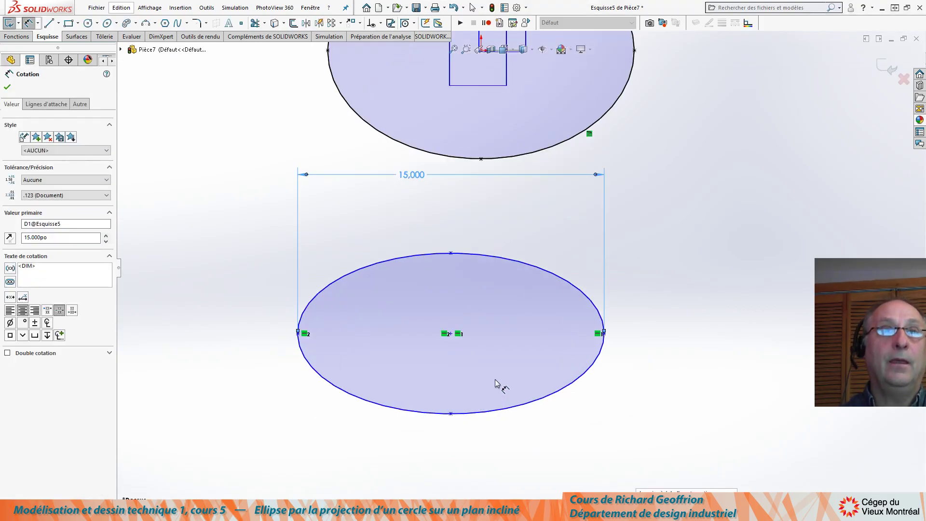
Step: Dimension the lower ellipse's minor axis with the equation ="D1@Esquisse5"*sin(45), linking it to the major-axis dimension
{"action": "left_click", "coordinate": [451, 253]}
{"action": "left_click", "coordinate": [451, 414]}
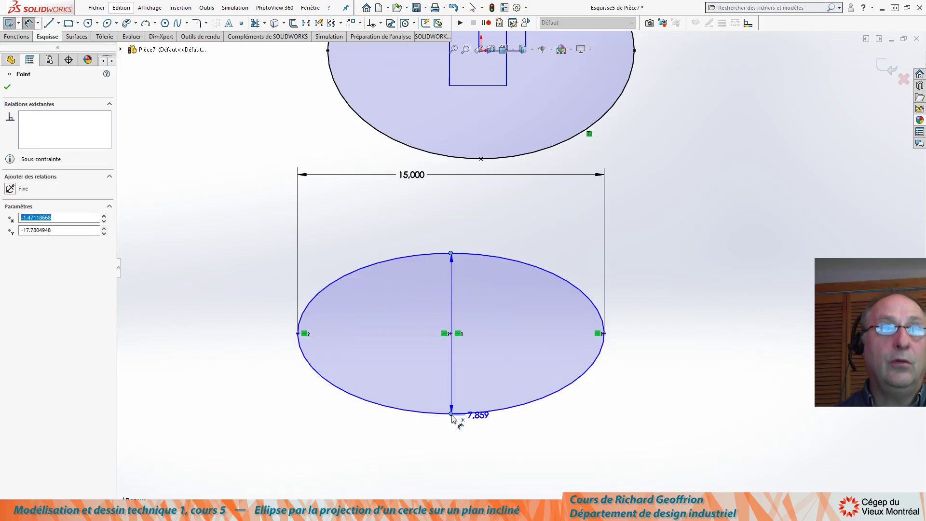
{"action": "left_click", "coordinate": [656, 342]}
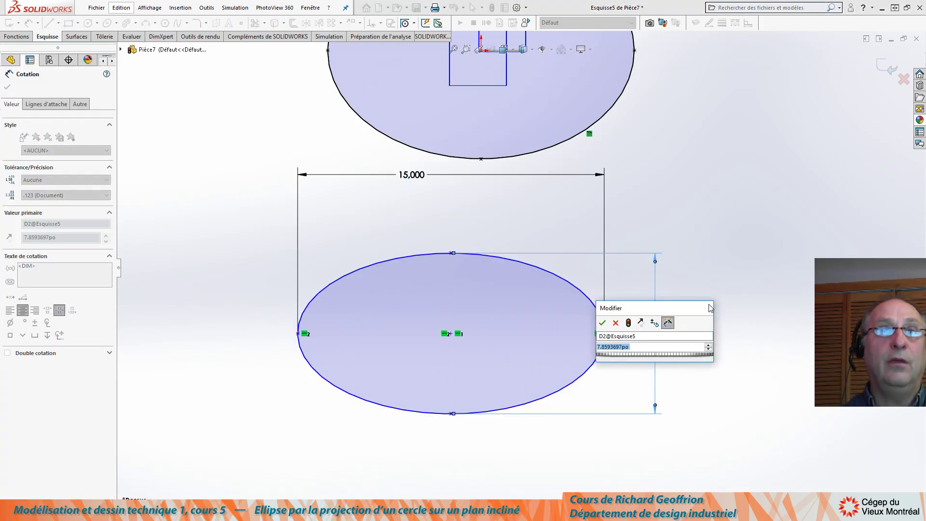
{"action": "left_click_drag", "start_coordinate": [698, 313], "coordinate": [780, 307]}
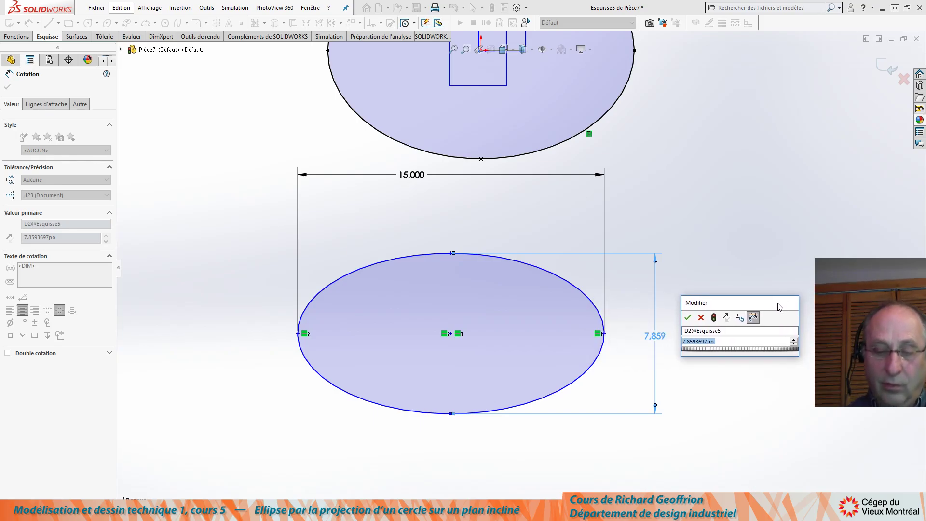
{"action": "type", "text": "="}
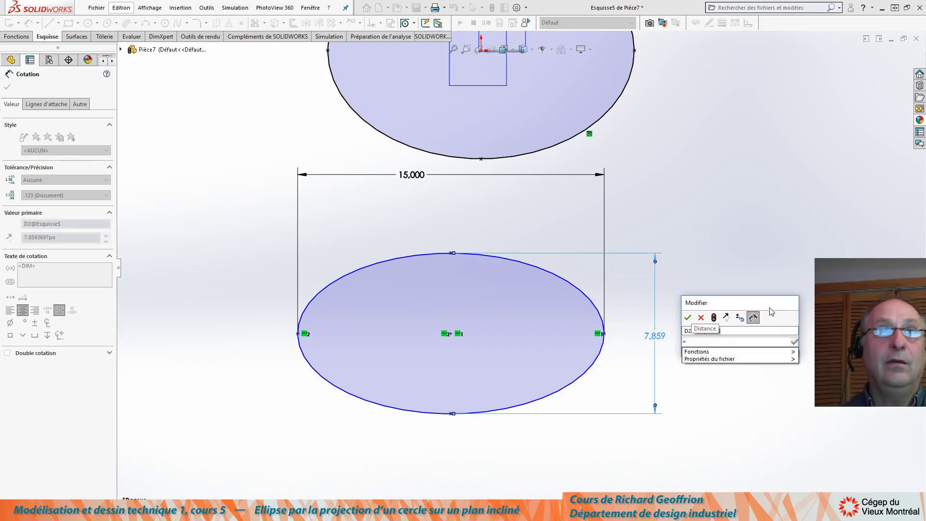
{"action": "left_click", "coordinate": [411, 174]}
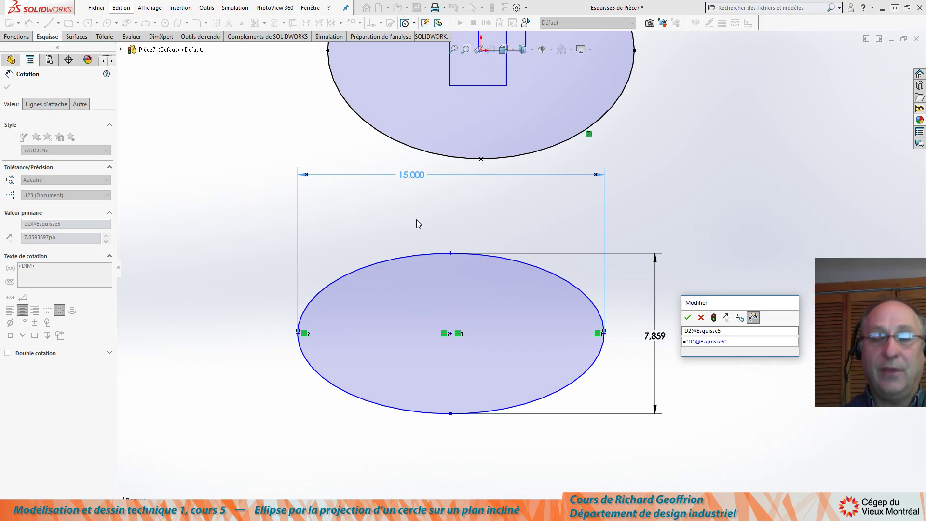
{"action": "type", "text": "*"}
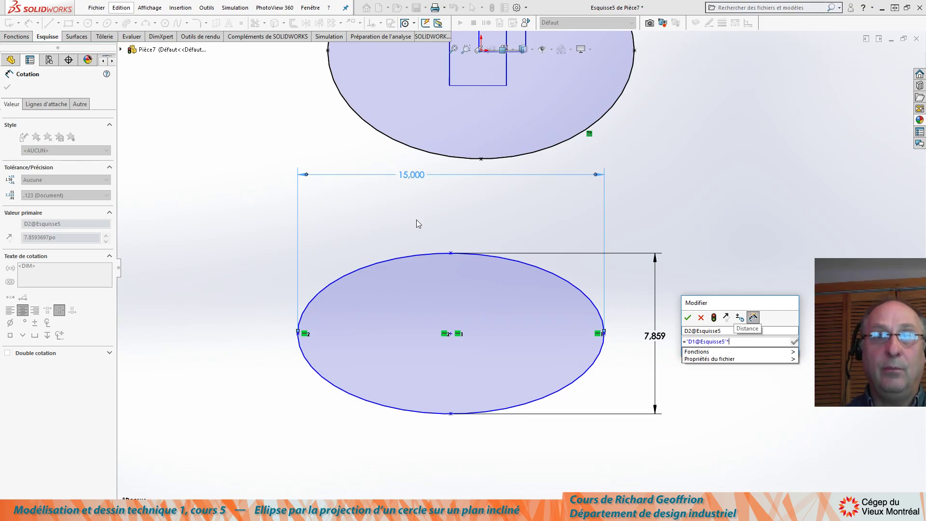
{"action": "type", "text": "sin"}
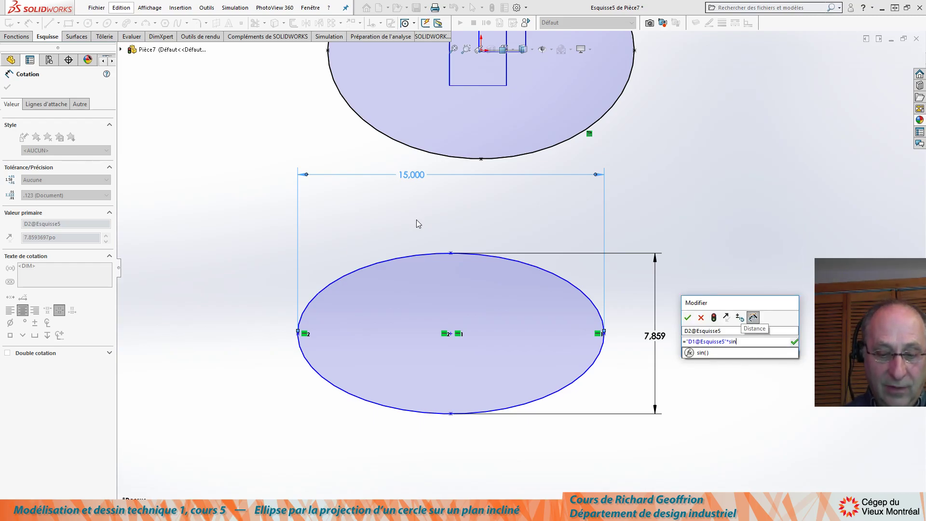
{"action": "type", "text": "("}
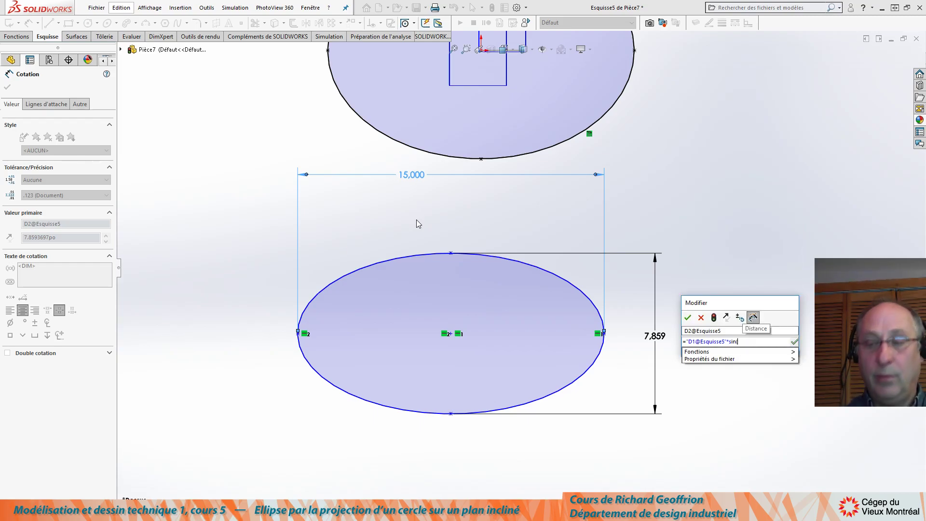
{"action": "type", "text": "45"}
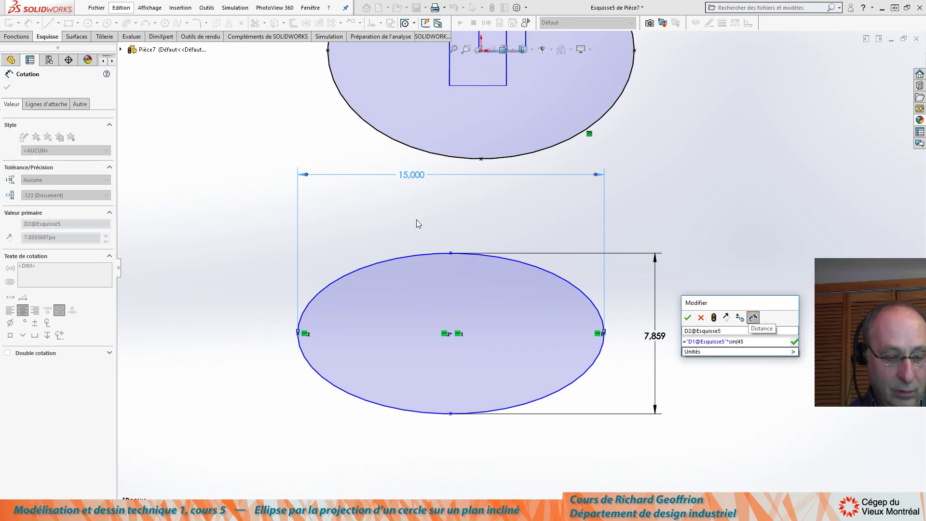
{"action": "type", "text": ")"}
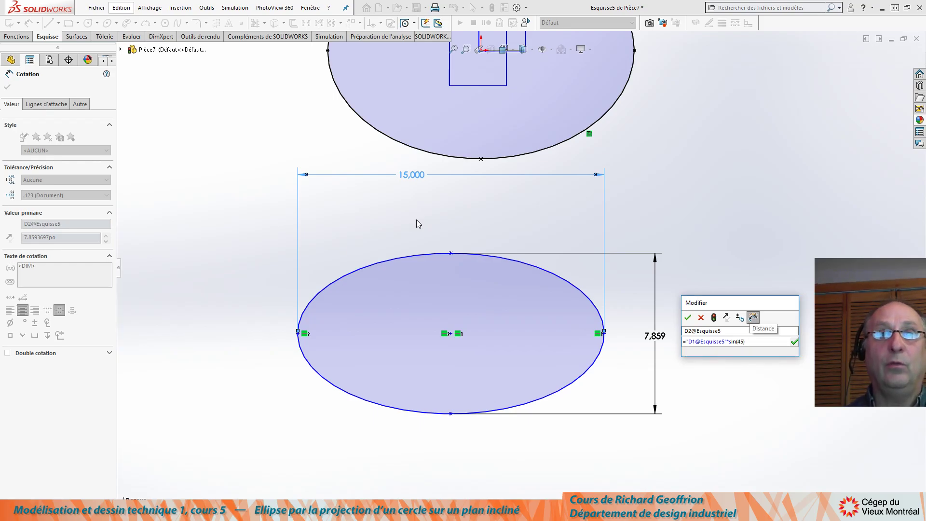
{"action": "left_click", "coordinate": [686, 318]}
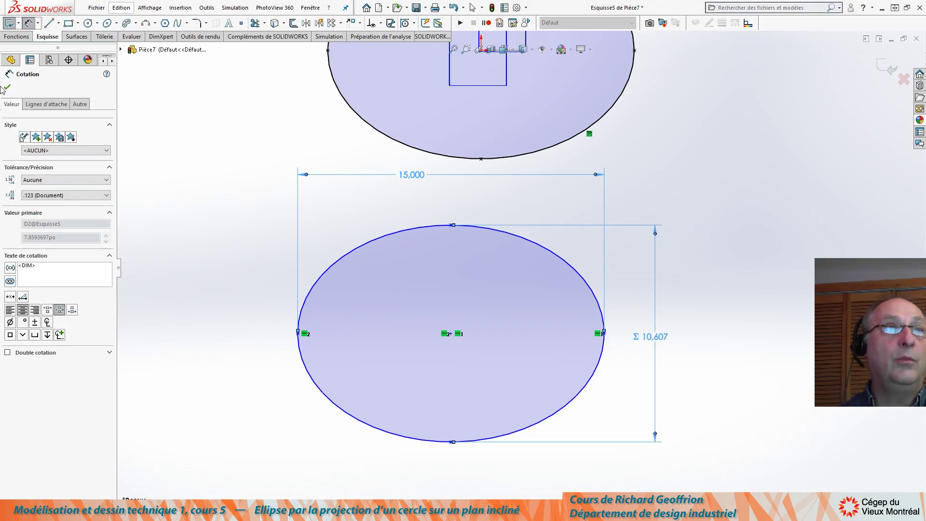
{"action": "left_click", "coordinate": [7, 87]}
Step: Move the dimensioned ellipse's centre onto the origin, over the projected ellipse, and exit the sketch
{"action": "scroll", "coordinate": [525, 241], "scroll_direction": "up", "scroll_amount": 3}
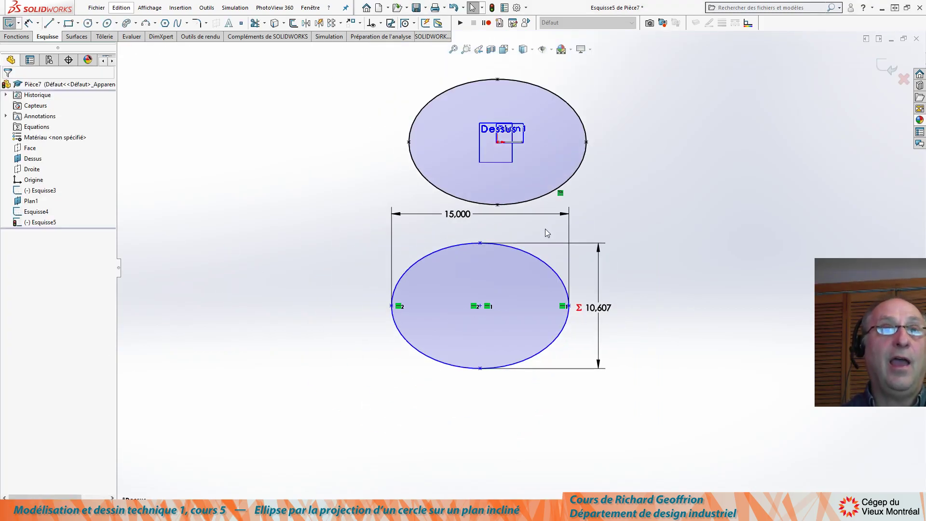
{"action": "scroll", "coordinate": [541, 230], "scroll_direction": "down", "scroll_amount": 1}
{"action": "left_click_drag", "start_coordinate": [469, 328], "coordinate": [488, 127]}
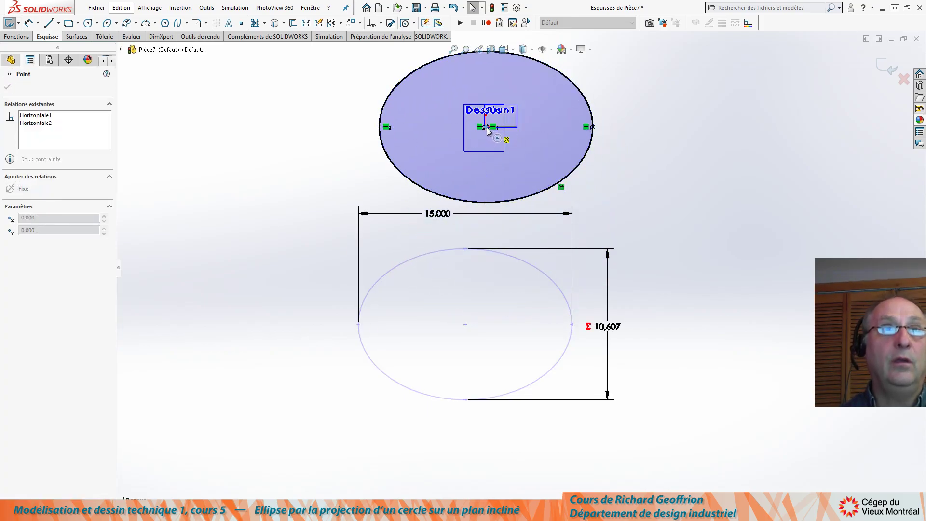
{"action": "left_click", "coordinate": [236, 201]}
{"action": "scroll", "coordinate": [450, 129], "scroll_direction": "up", "scroll_amount": 2}
{"action": "scroll", "coordinate": [445, 126], "scroll_direction": "down", "scroll_amount": 4}
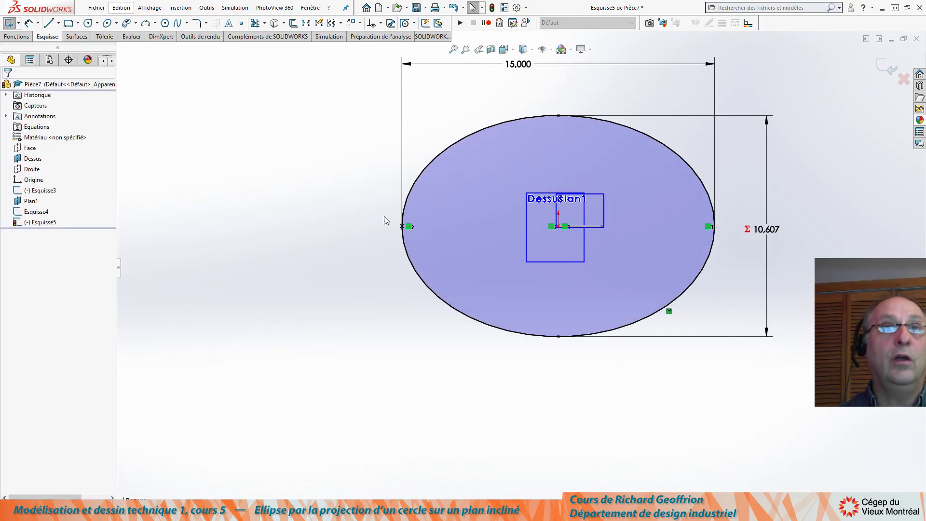
{"action": "scroll", "coordinate": [391, 248], "scroll_direction": "up", "scroll_amount": 3}
{"action": "left_click", "coordinate": [887, 66]}
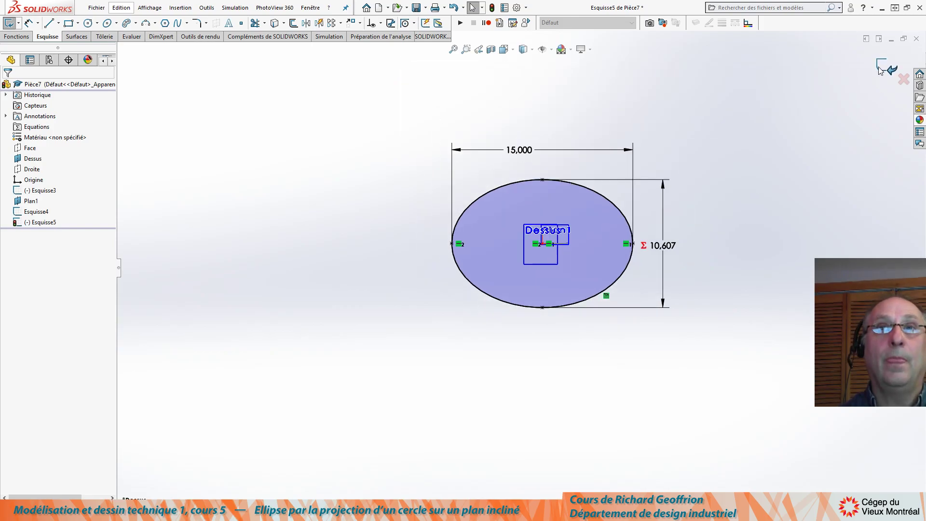
{"action": "middle_click_drag", "start_coordinate": [540, 345], "coordinate": [507, 300]}
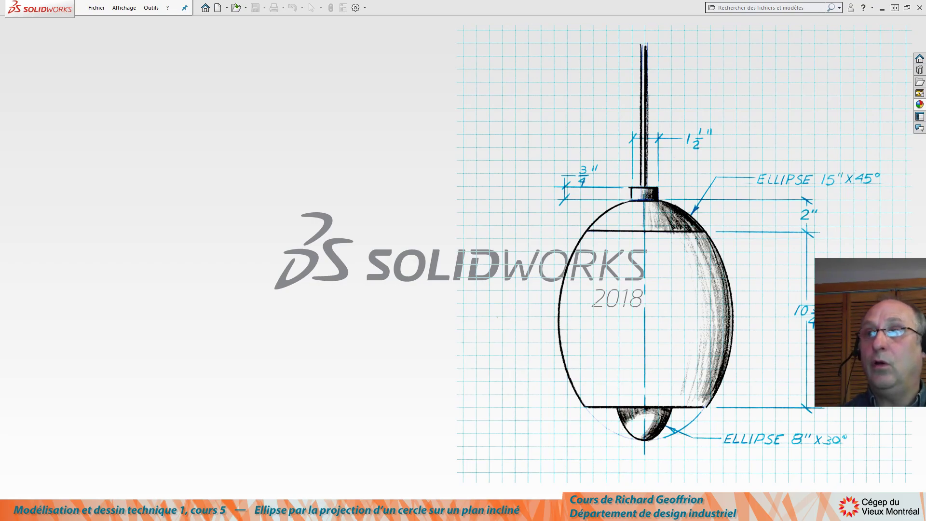
Step: Create a new part document from the Modèle pouces template
{"action": "left_click", "coordinate": [92, 7]}
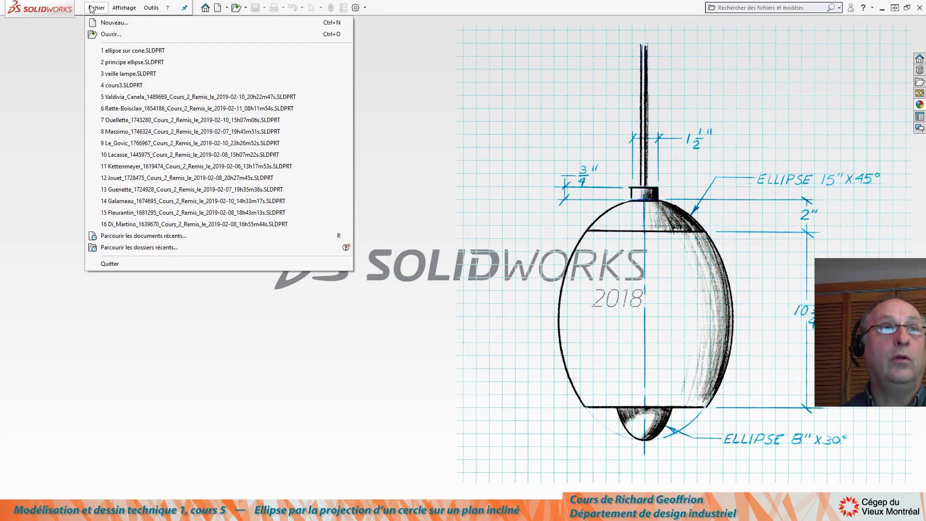
{"action": "left_click", "coordinate": [113, 23]}
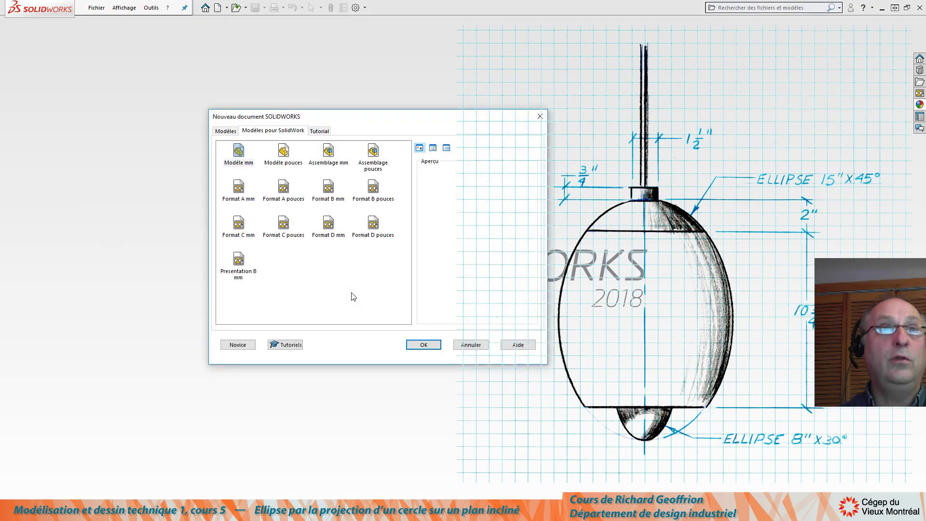
{"action": "left_click", "coordinate": [283, 151]}
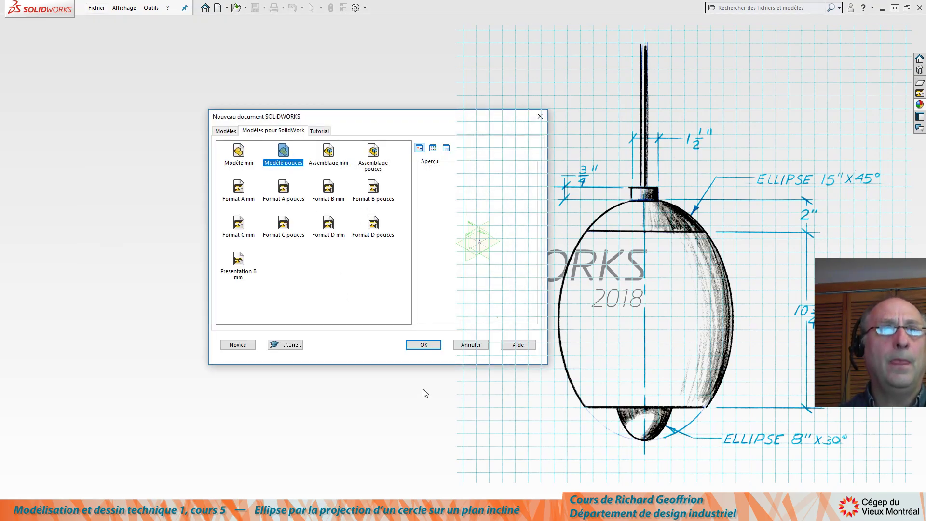
{"action": "left_click", "coordinate": [425, 345]}
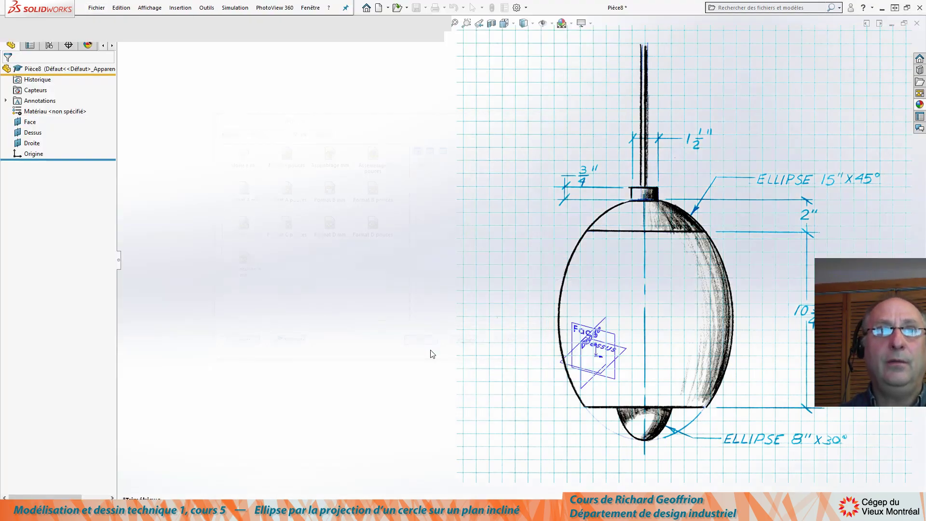
Step: Start a sketch on the Face plane and draw an ellipse about 3.8 po high, centred on the origin
{"action": "left_click", "coordinate": [573, 330]}
{"action": "key", "text": "l"}
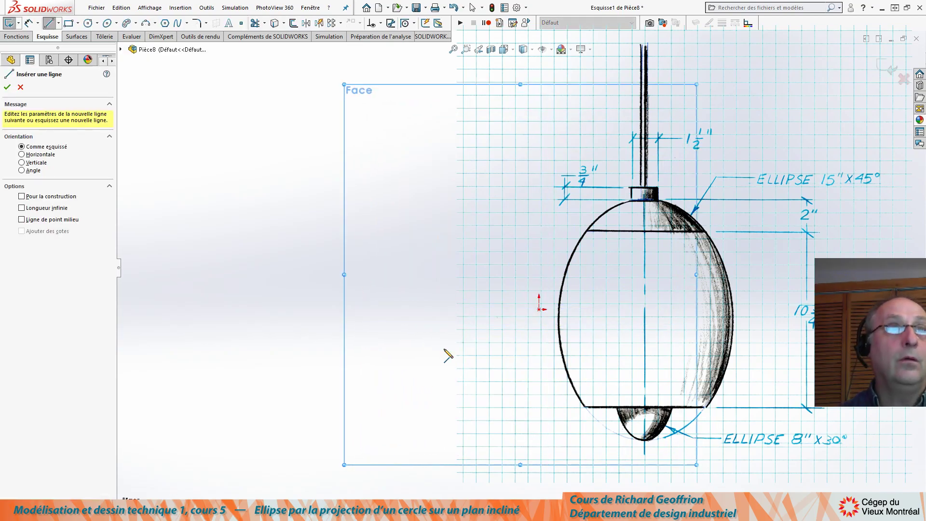
{"action": "left_click", "coordinate": [107, 23]}
{"action": "left_click", "coordinate": [540, 310]}
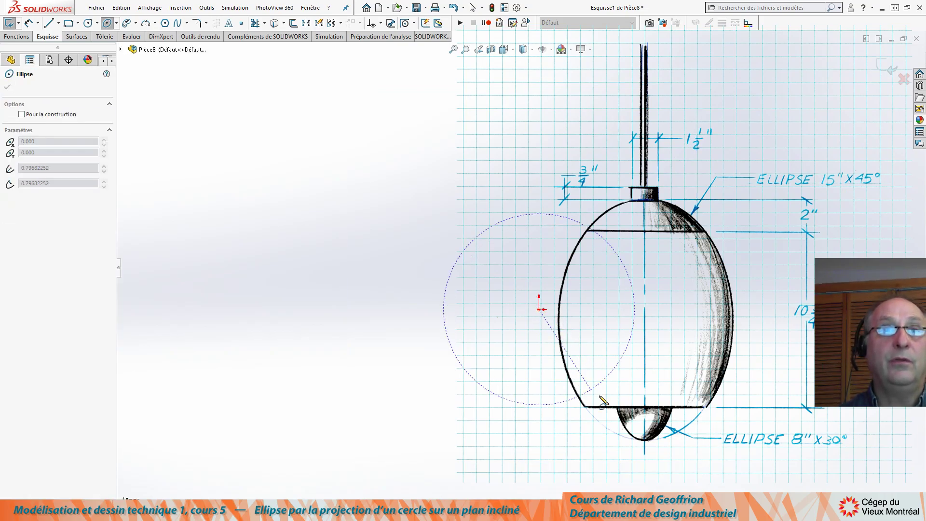
{"action": "left_click", "coordinate": [760, 309]}
{"action": "left_click", "coordinate": [513, 81]}
{"action": "scroll", "coordinate": [574, 370], "scroll_direction": "up", "scroll_amount": 2}
{"action": "key", "text": "Escape"}
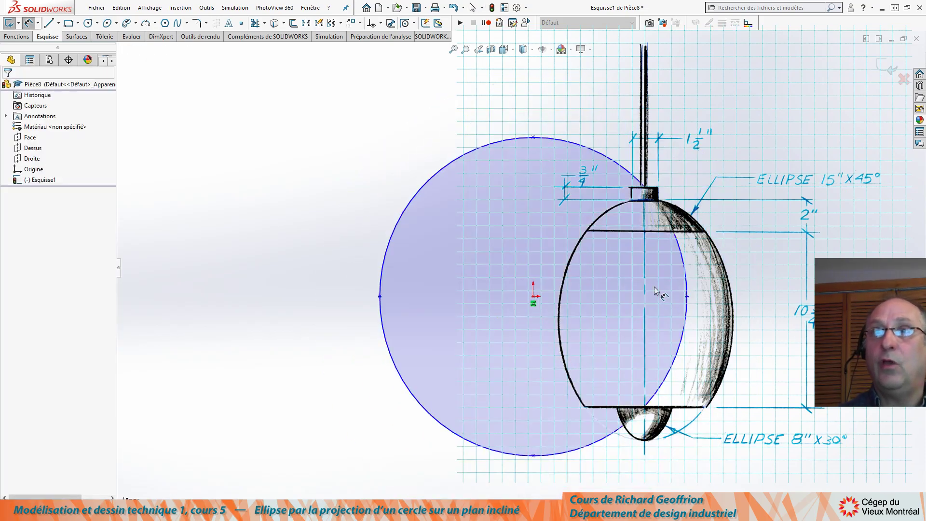
Step: Dimension the ellipse's vertical axis between its upper and lower endpoints at 15 po
{"action": "middle_click_drag", "start_coordinate": [500, 275], "coordinate": [315, 265], "text": "ctrl"}
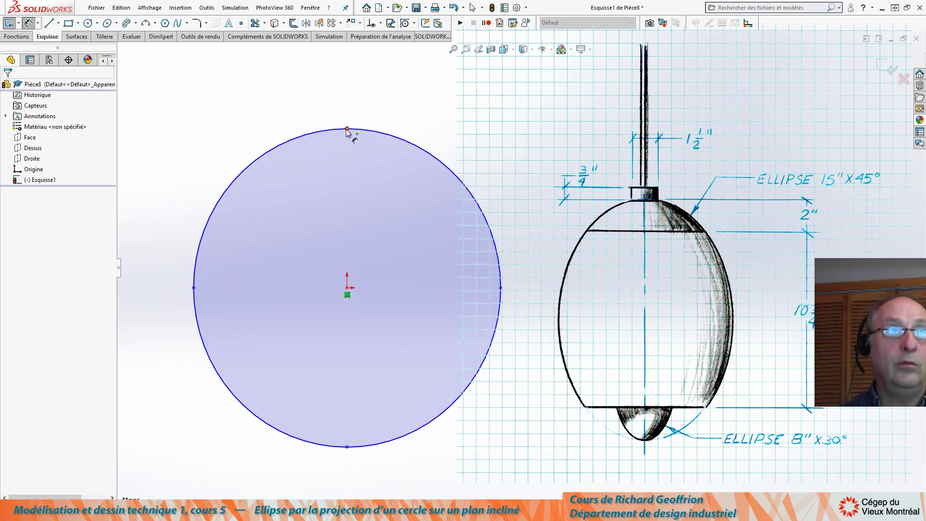
{"action": "left_click", "coordinate": [347, 129]}
{"action": "left_click", "coordinate": [347, 447]}
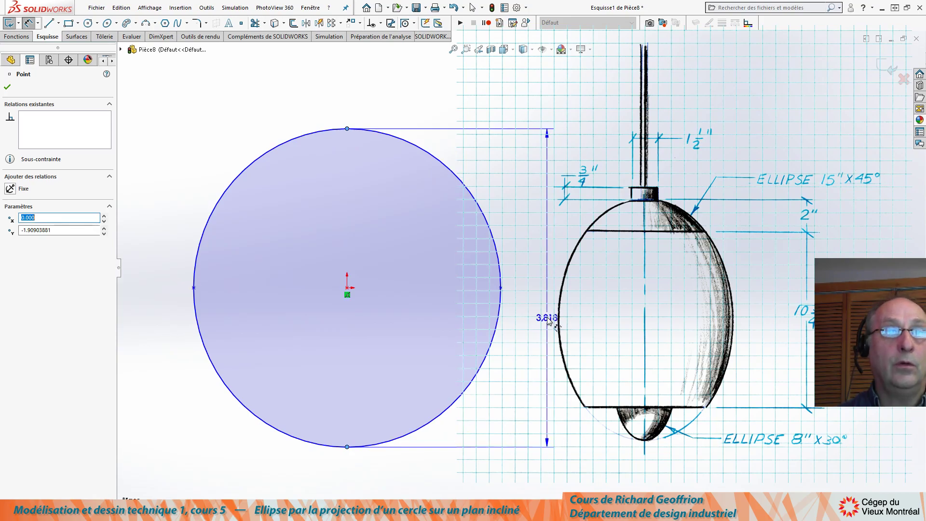
{"action": "left_click", "coordinate": [545, 296]}
{"action": "type", "text": "15"}
{"action": "key", "text": "Return"}
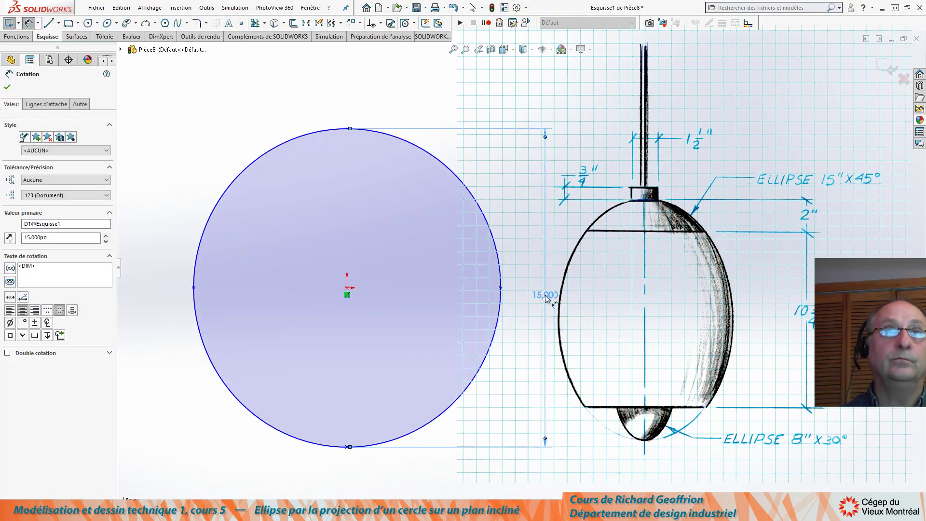
{"action": "scroll", "coordinate": [286, 268], "scroll_direction": "down", "scroll_amount": 1}
{"action": "scroll", "coordinate": [311, 266], "scroll_direction": "up", "scroll_amount": 2}
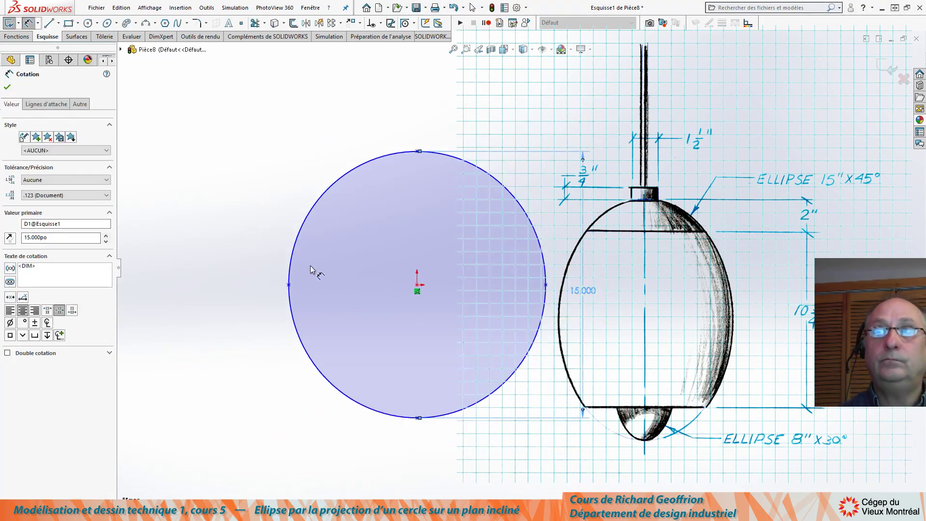
{"action": "scroll", "coordinate": [476, 261], "scroll_direction": "up", "scroll_amount": 1}
{"action": "mouse_move", "coordinate": [397, 275]}
{"action": "middle_mouse_down", "text": "ctrl"}
{"action": "mouse_move", "coordinate": [335, 281]}
{"action": "mouse_move", "coordinate": [313, 273]}
{"action": "middle_mouse_up", "text": "ctrl"}
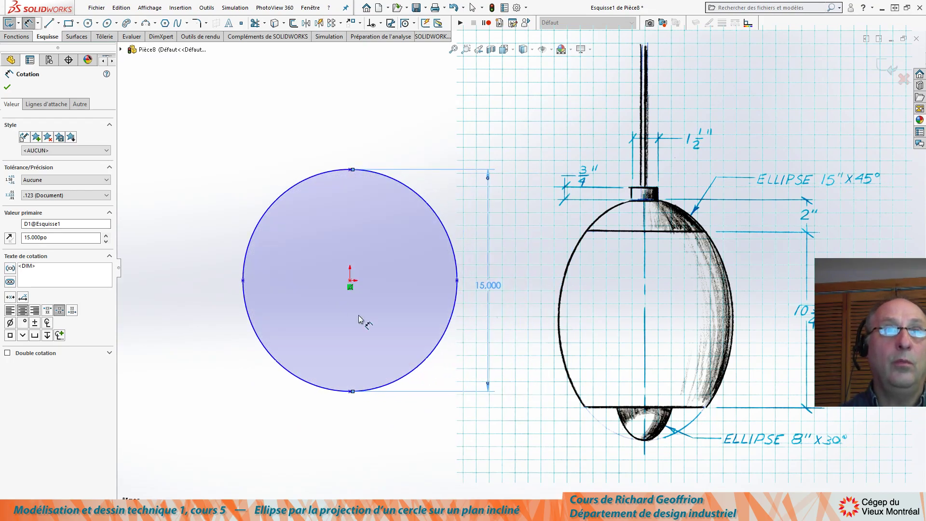
Step: Dimension the ellipse's horizontal axis with the equation ="D1@Esquisse1"*sin(45), linking it to the vertical-axis dimension
{"action": "left_click", "coordinate": [243, 280]}
{"action": "left_click", "coordinate": [457, 280]}
{"action": "left_click", "coordinate": [347, 127]}
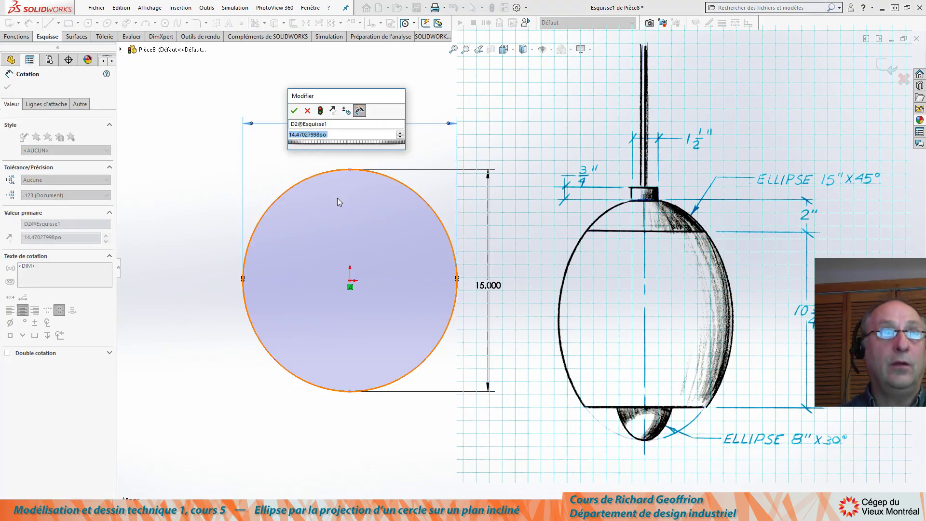
{"action": "type", "text": "="}
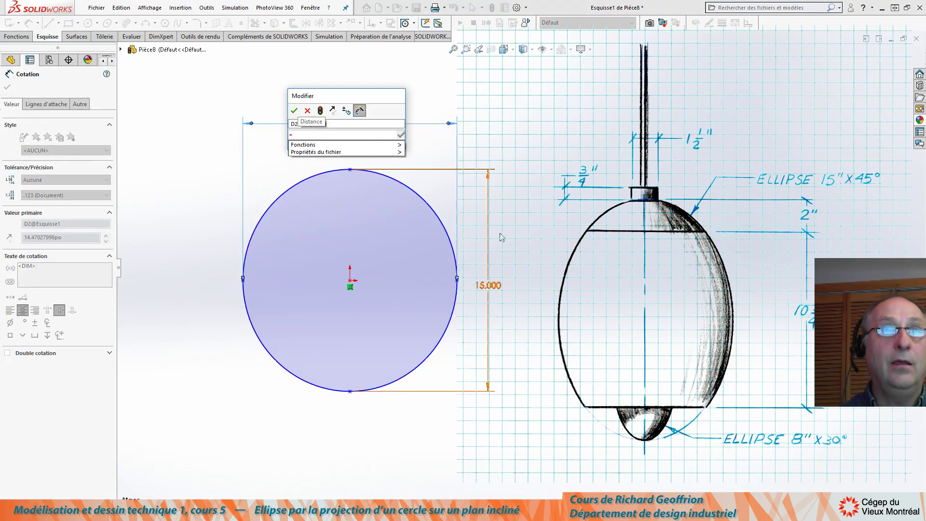
{"action": "left_click", "coordinate": [491, 286]}
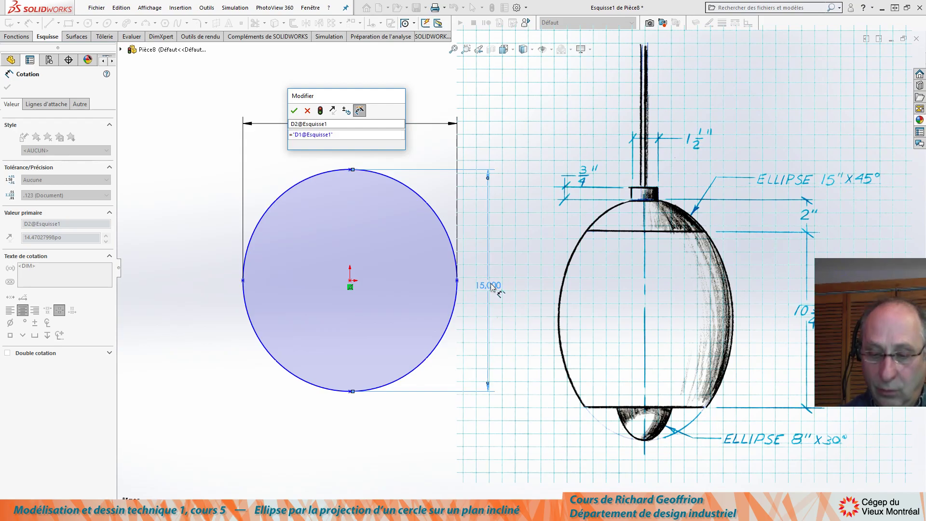
{"action": "type", "text": "*"}
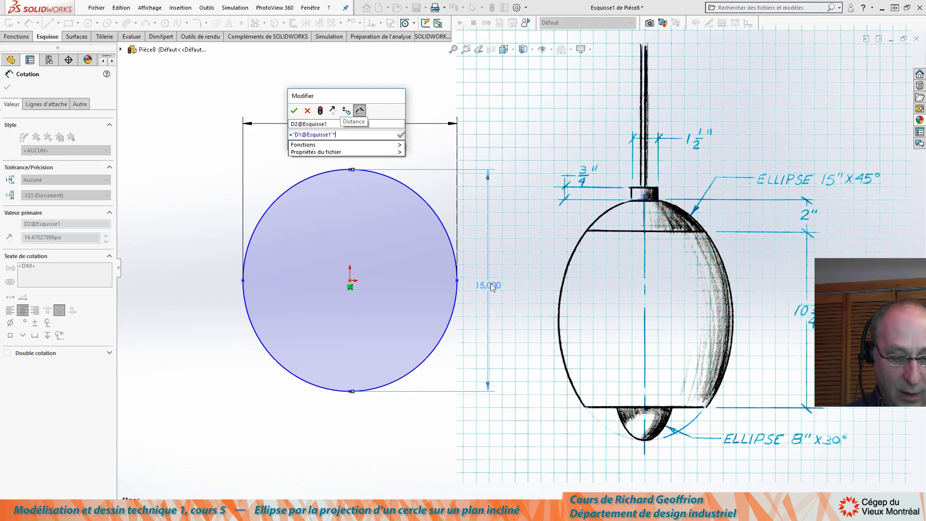
{"action": "type", "text": "sin(45)"}
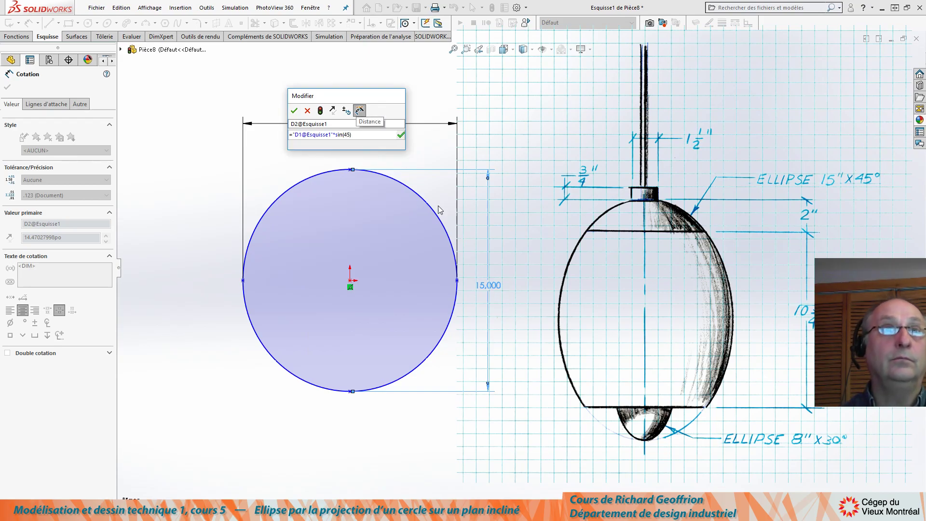
{"action": "left_click", "coordinate": [294, 110]}
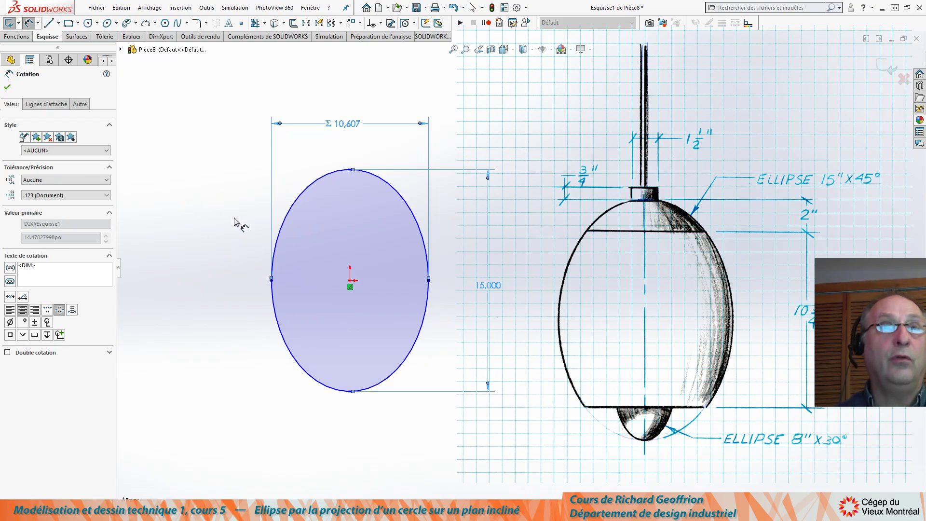
{"action": "left_click", "coordinate": [7, 88]}
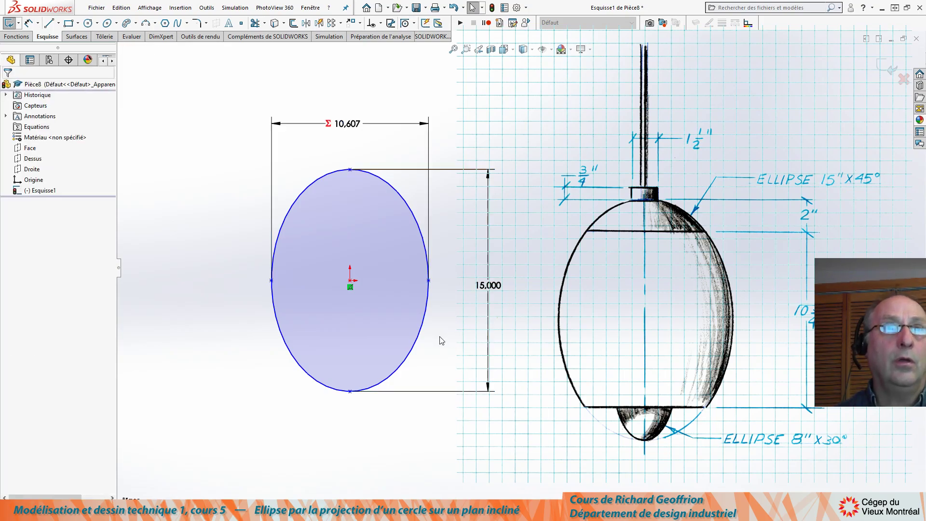
Step: Tilt the ellipse to test its freedom, and apply a Verticale relation to its centre and both major-axis endpoints
{"action": "left_click_drag", "start_coordinate": [431, 278], "coordinate": [426, 302]}
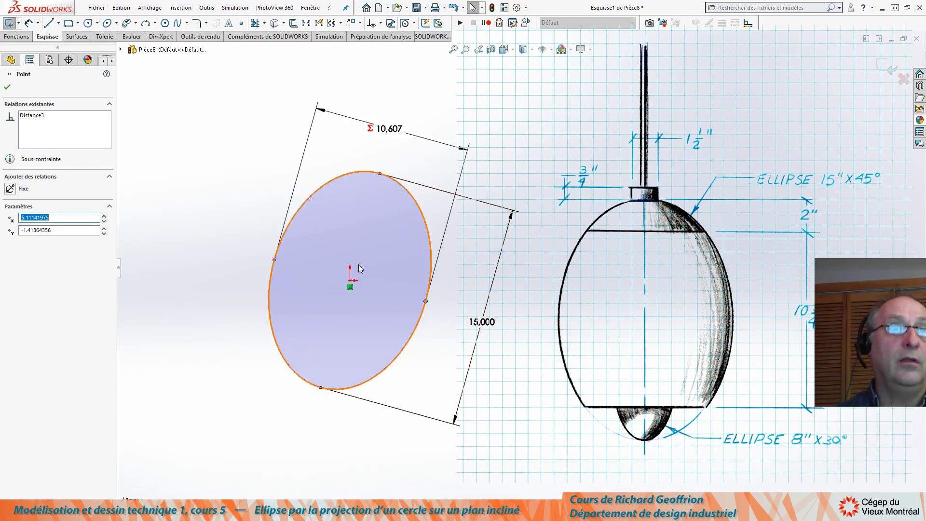
{"action": "left_click", "coordinate": [380, 174]}
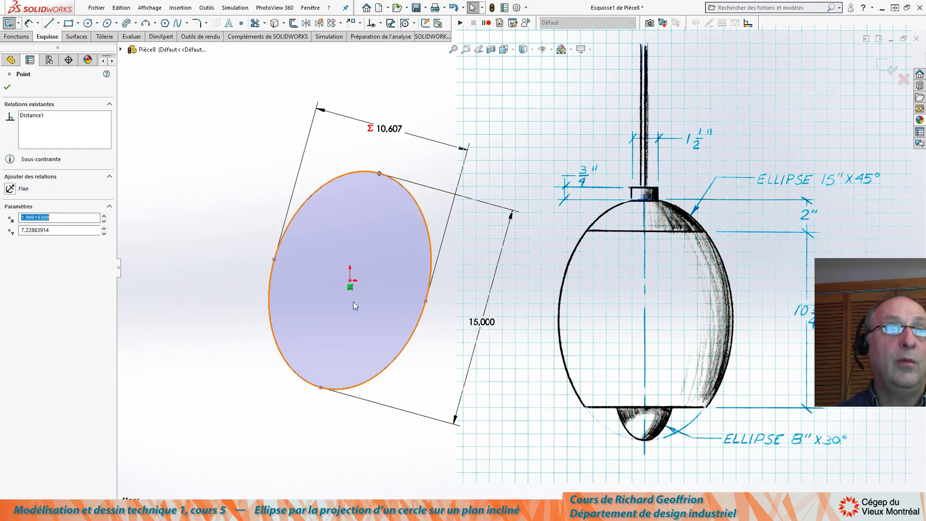
{"action": "left_click", "coordinate": [321, 388], "text": "ctrl"}
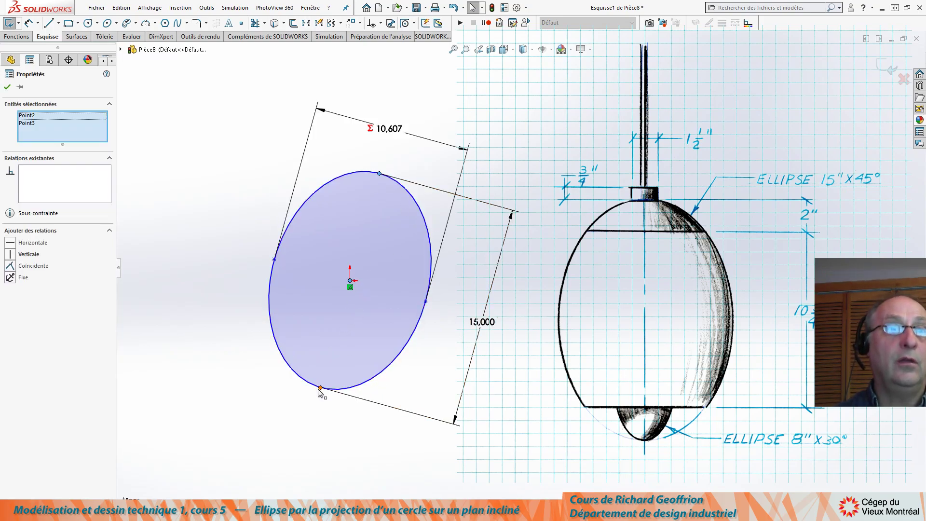
{"action": "left_click", "coordinate": [321, 388], "text": "ctrl"}
{"action": "left_click", "coordinate": [10, 255]}
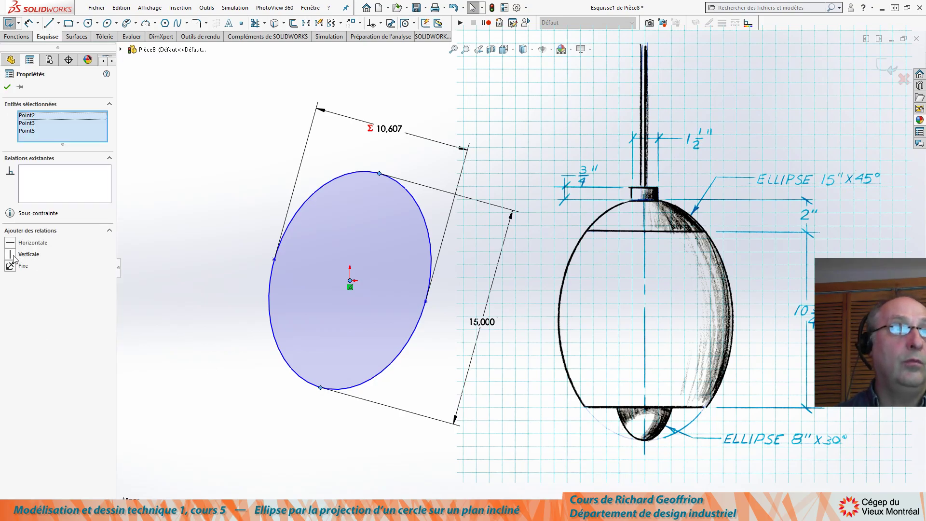
{"action": "left_click", "coordinate": [218, 240]}
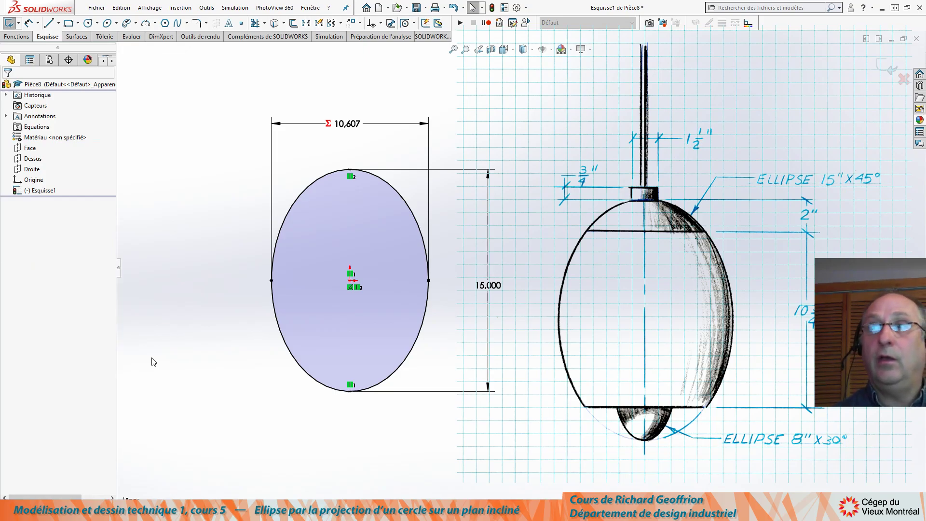
Step: Sketch a second upright ellipse, about 4.6 by 10.6 po, to the left of the large ellipse
{"action": "left_click", "coordinate": [108, 23]}
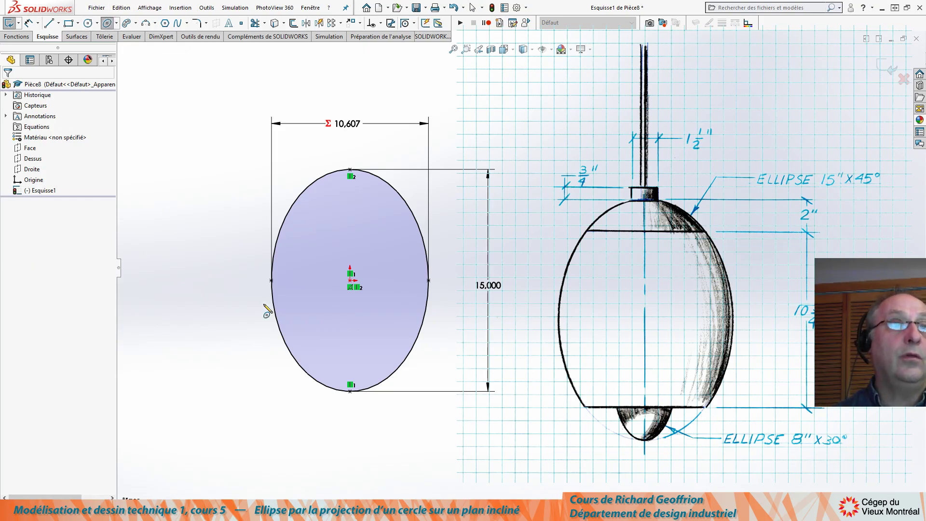
{"action": "left_click", "coordinate": [191, 247]}
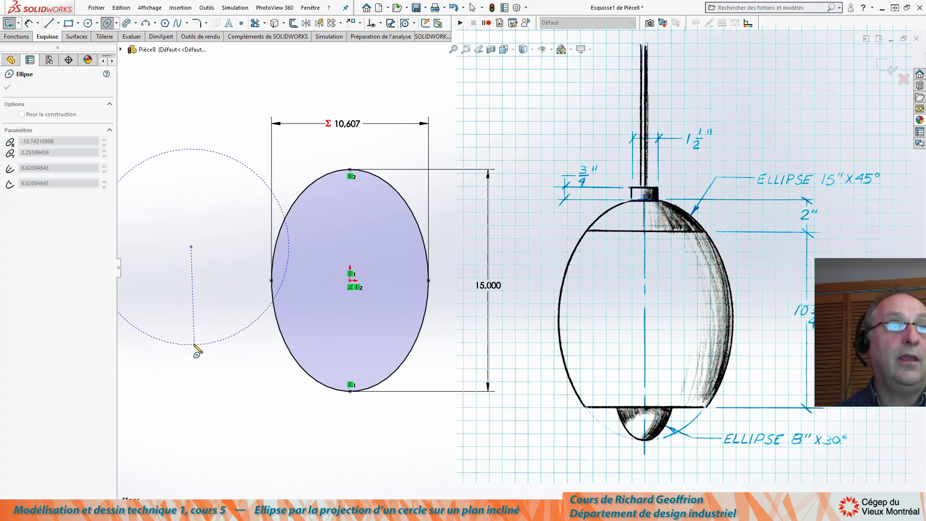
{"action": "left_click", "coordinate": [226, 247]}
{"action": "left_click", "coordinate": [204, 313]}
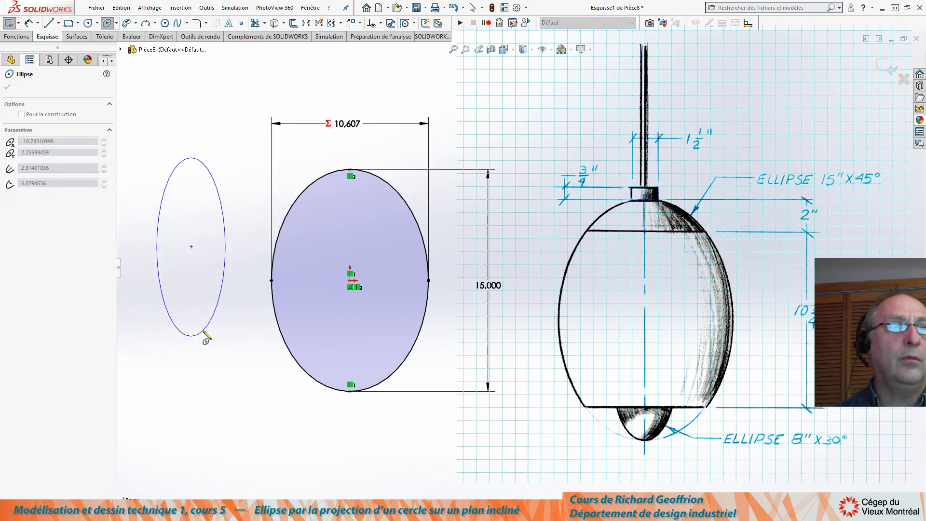
{"action": "key", "text": "Escape"}
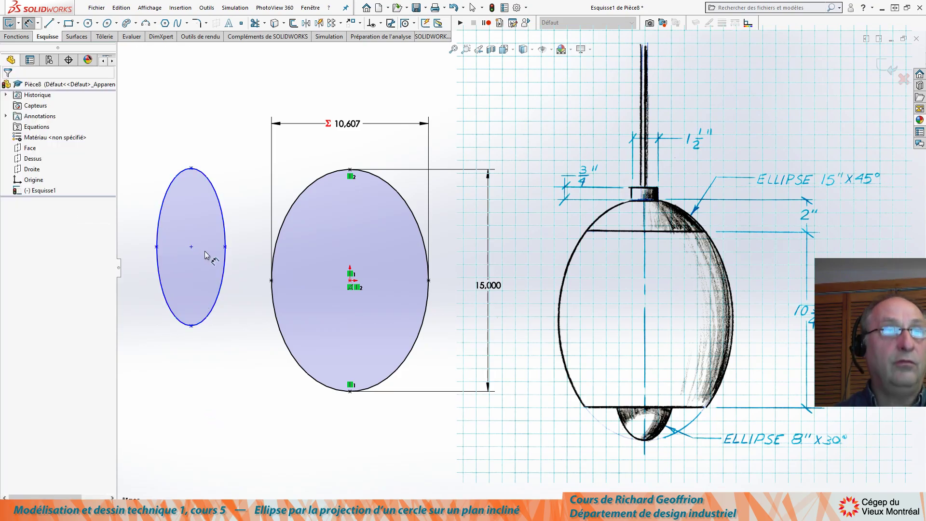
Step: Dimension the small ellipse's vertical axis between its two endpoints at 8 po
{"action": "left_click", "coordinate": [191, 168]}
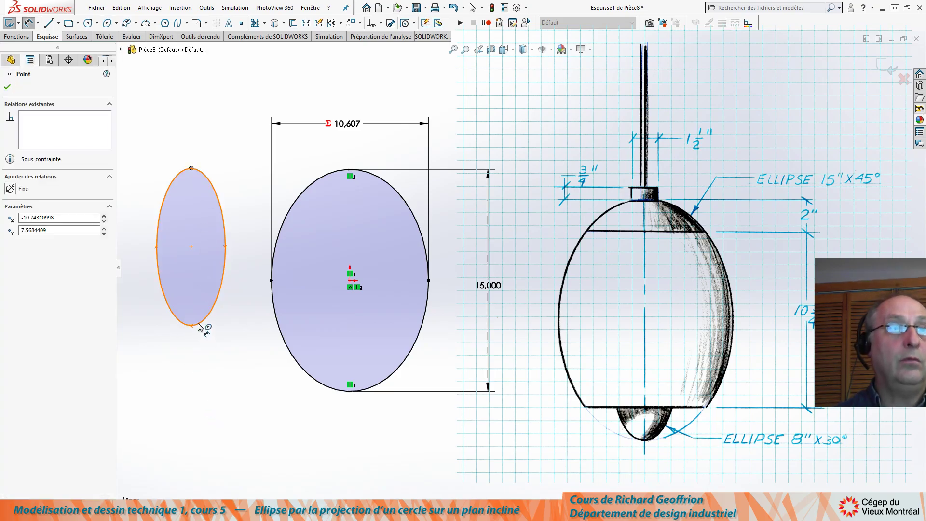
{"action": "left_click", "coordinate": [192, 325]}
{"action": "left_click", "coordinate": [250, 261]}
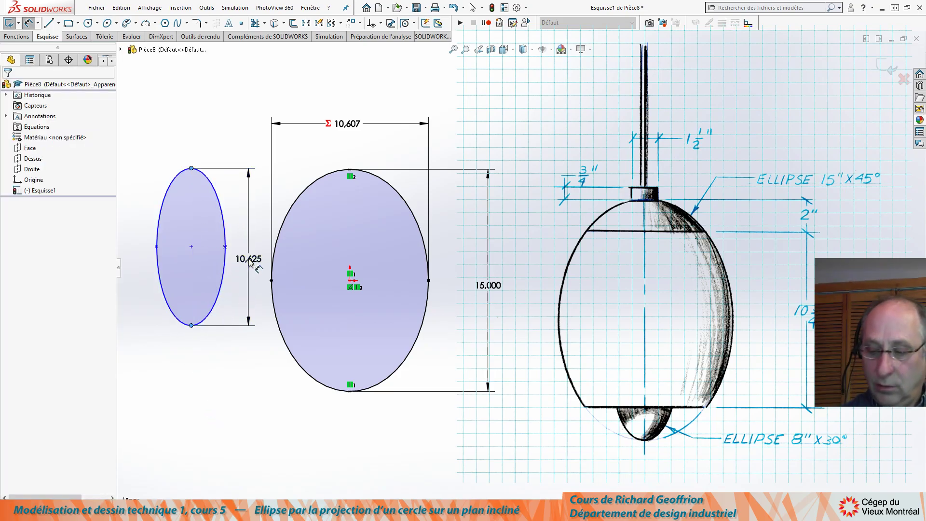
{"action": "type", "text": "8"}
{"action": "key", "text": "Return"}
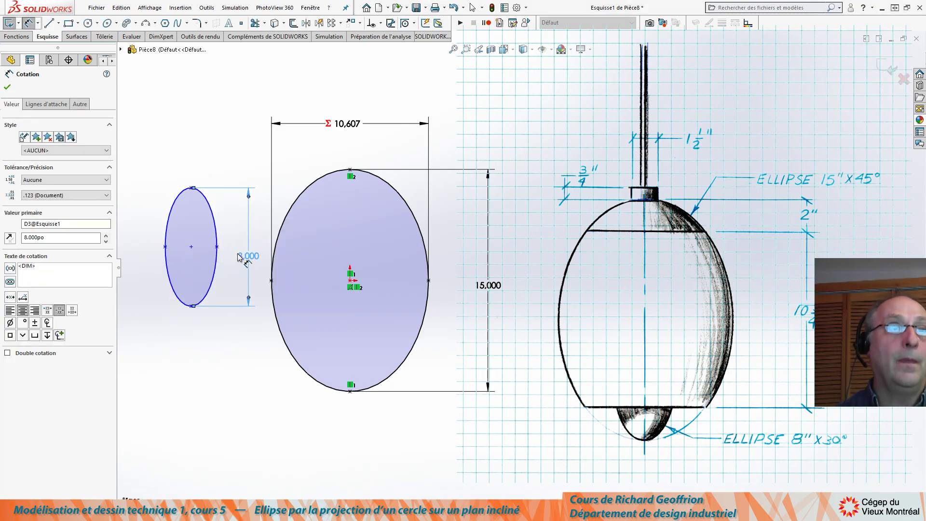
Step: Dimension the small ellipse's horizontal axis with the equation ="D3@Esquisse1"*sin(30), linking it to its 8 po vertical dimension
{"action": "left_click", "coordinate": [165, 246]}
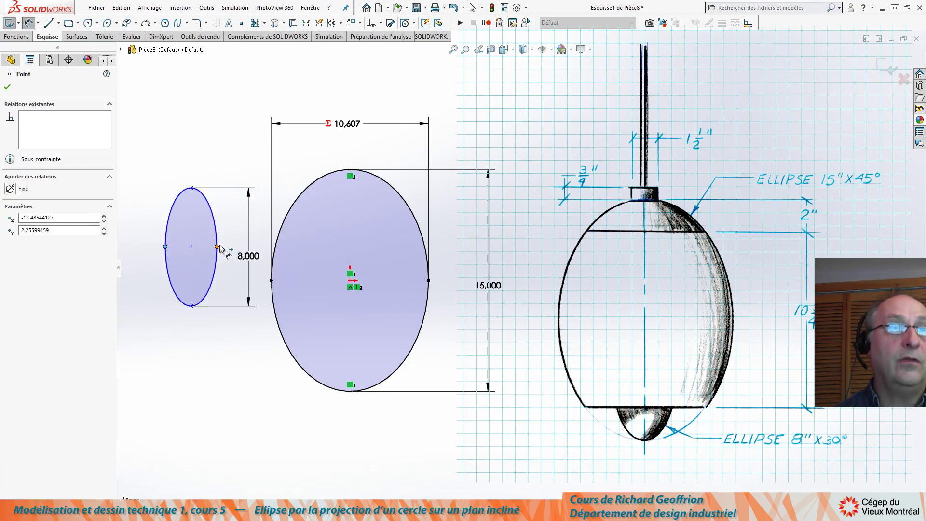
{"action": "left_click", "coordinate": [217, 247]}
{"action": "left_click", "coordinate": [195, 134]}
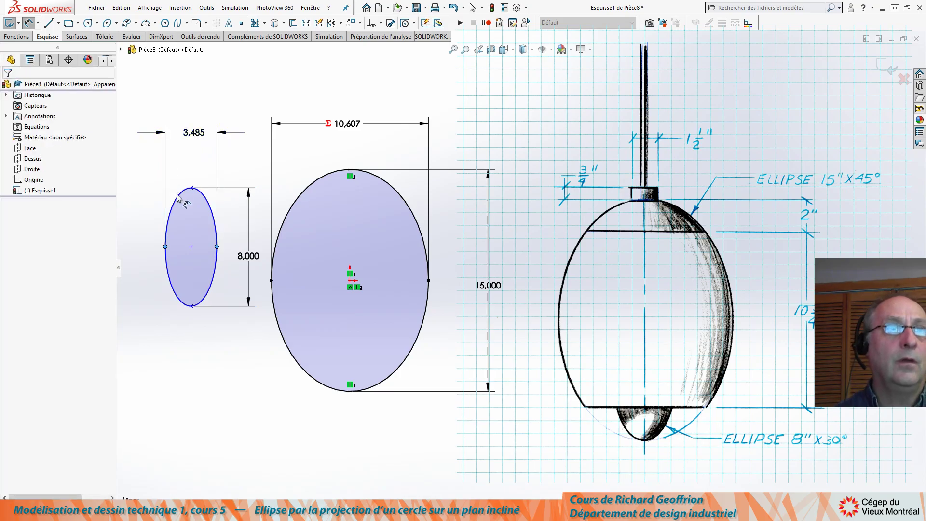
{"action": "type", "text": "="}
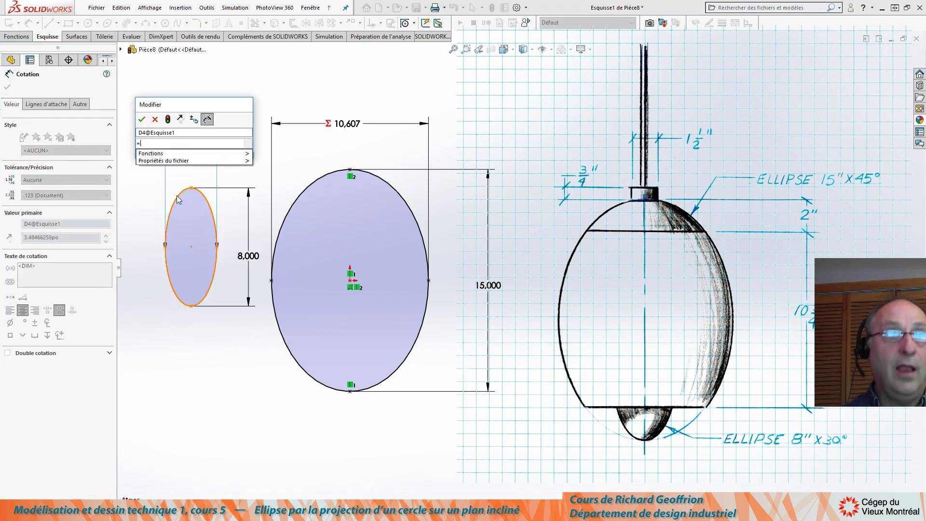
{"action": "left_click", "coordinate": [245, 255]}
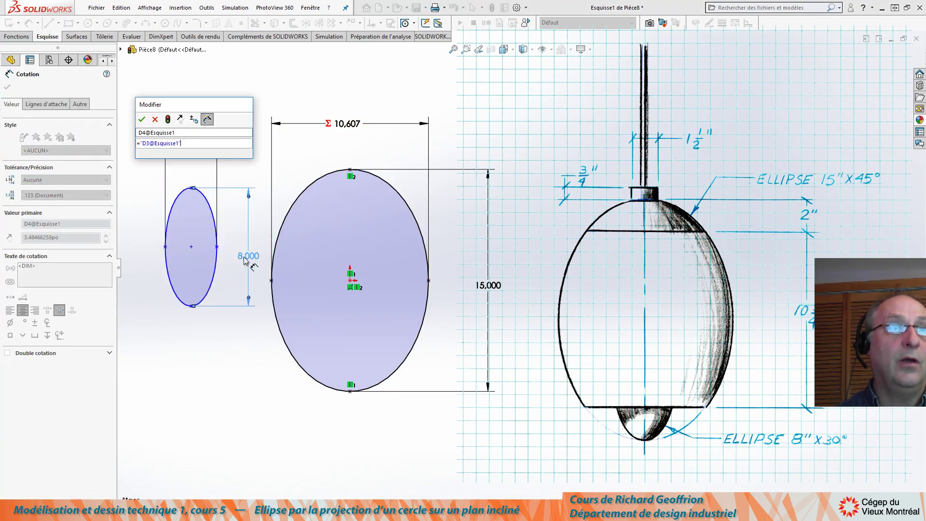
{"action": "type", "text": "*"}
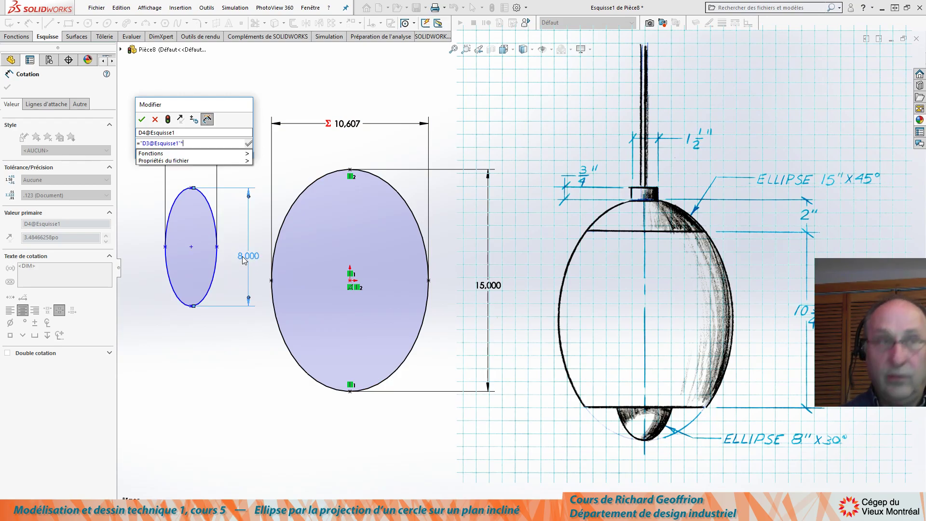
{"action": "type", "text": "s"}
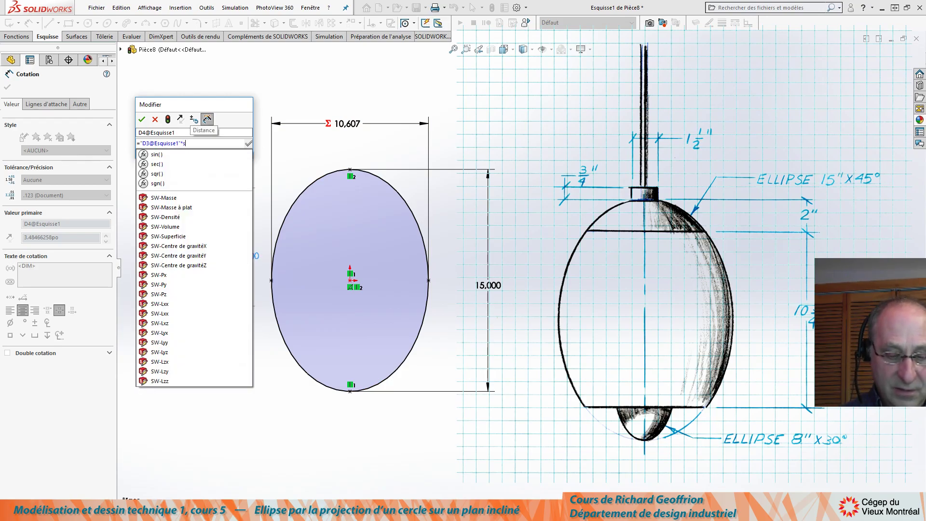
{"action": "type", "text": "in(30)"}
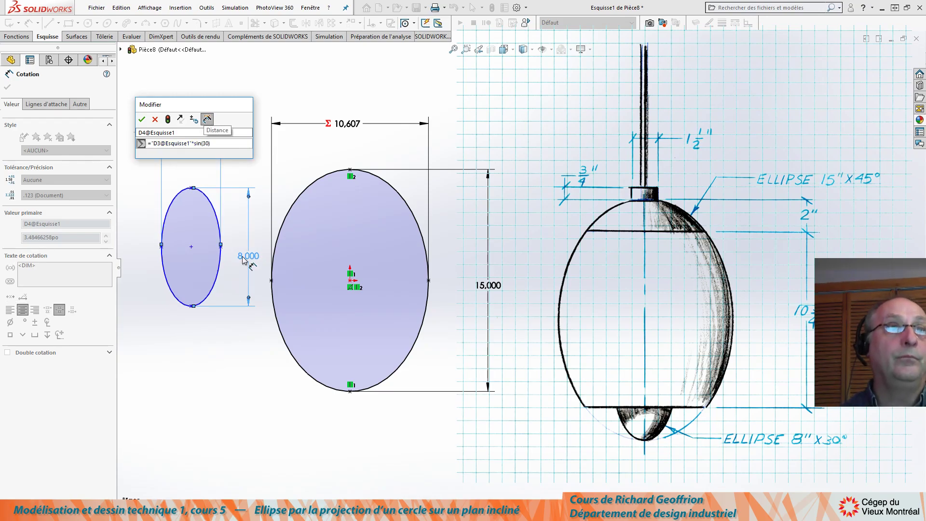
{"action": "key", "text": "Return"}
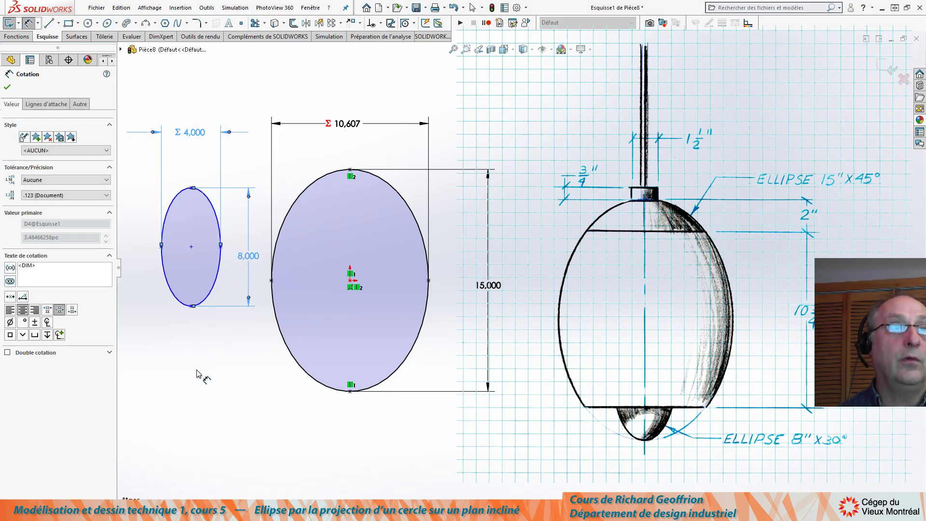
{"action": "key", "text": "Escape"}
Step: Attach the small ellipse's lower endpoint to the large ellipse's lowest point, and align both centres with a Verticale relation
{"action": "left_click_drag", "start_coordinate": [192, 307], "coordinate": [351, 391]}
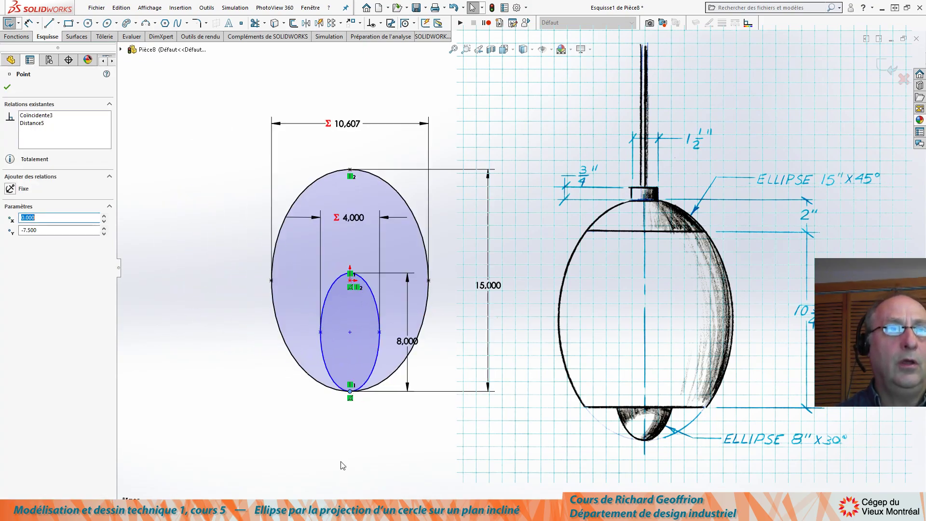
{"action": "left_click", "coordinate": [341, 462]}
{"action": "left_click", "coordinate": [350, 333]}
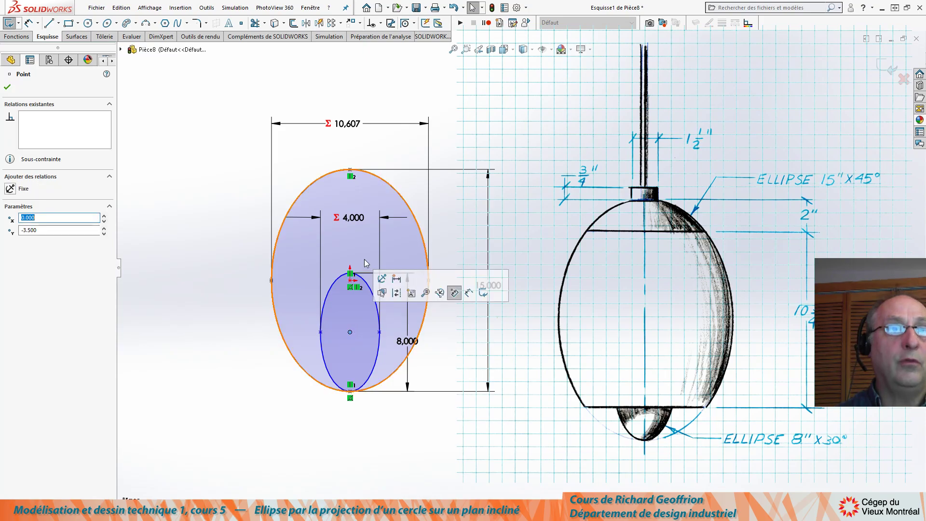
{"action": "left_click", "coordinate": [350, 281], "text": "ctrl"}
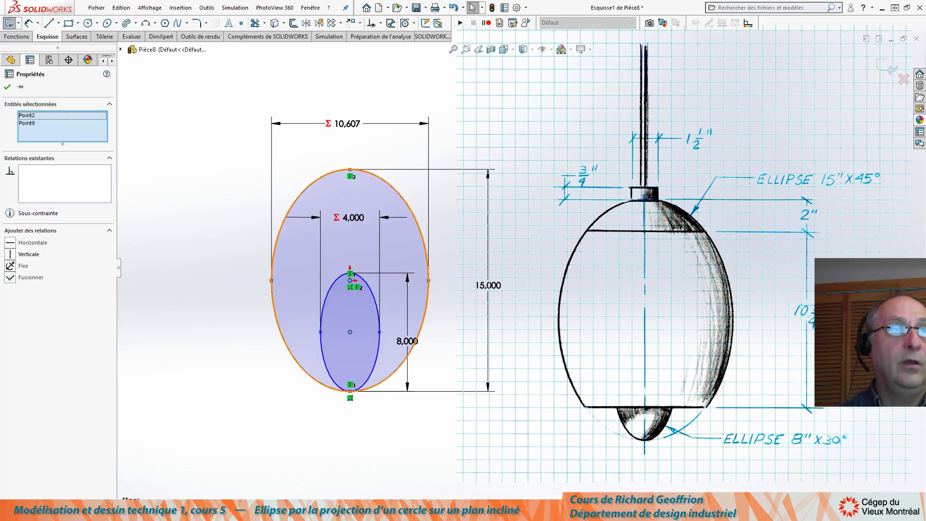
{"action": "left_click", "coordinate": [13, 254]}
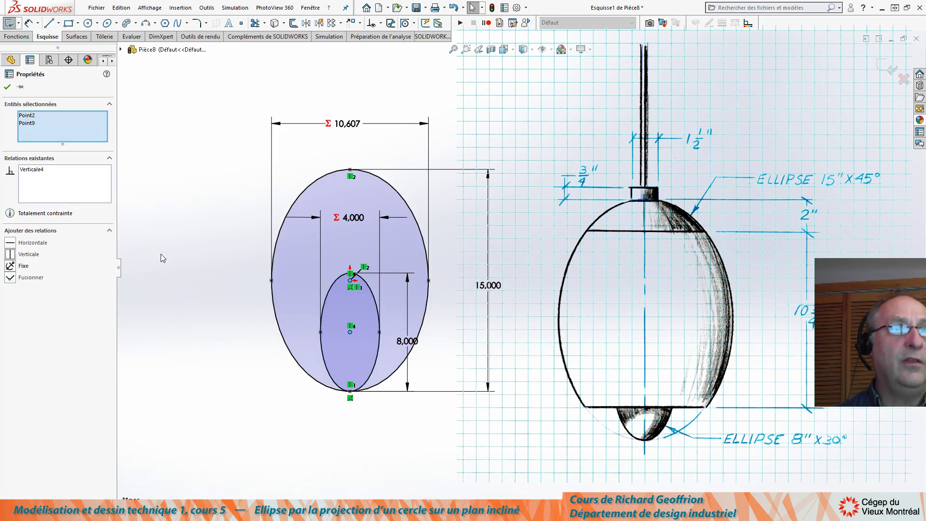
{"action": "left_click", "coordinate": [250, 372]}
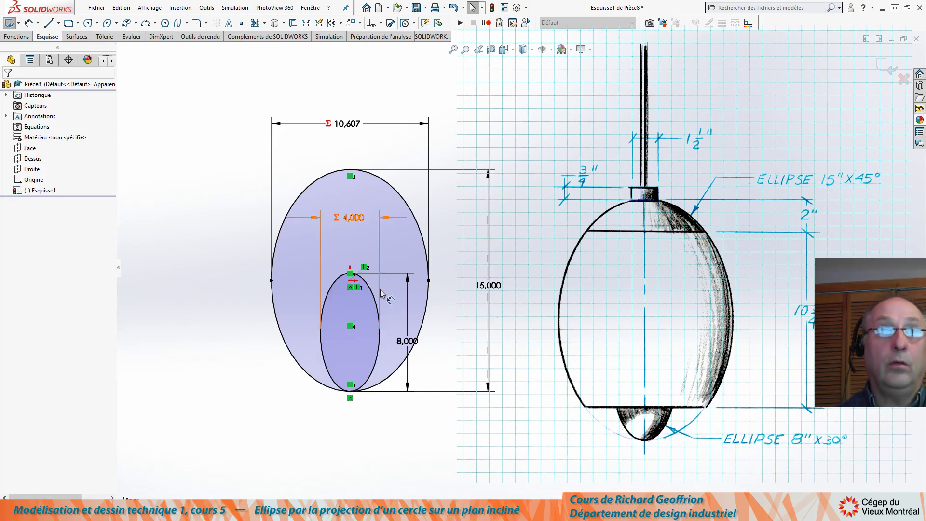
Step: Sketch two horizontal lines across the large ellipse, about 9 po long near its top and about 12.7 po long near its bottom
{"action": "key", "text": "l"}
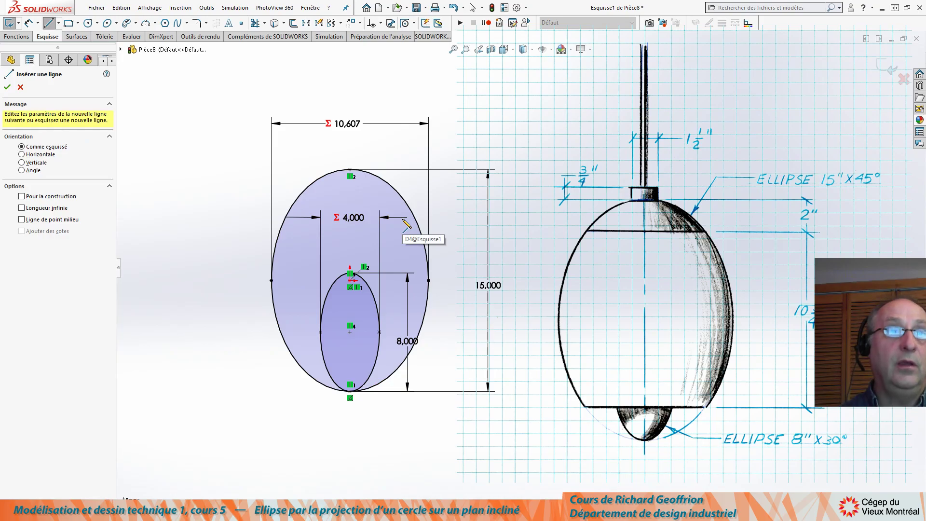
{"action": "left_click", "coordinate": [280, 193]}
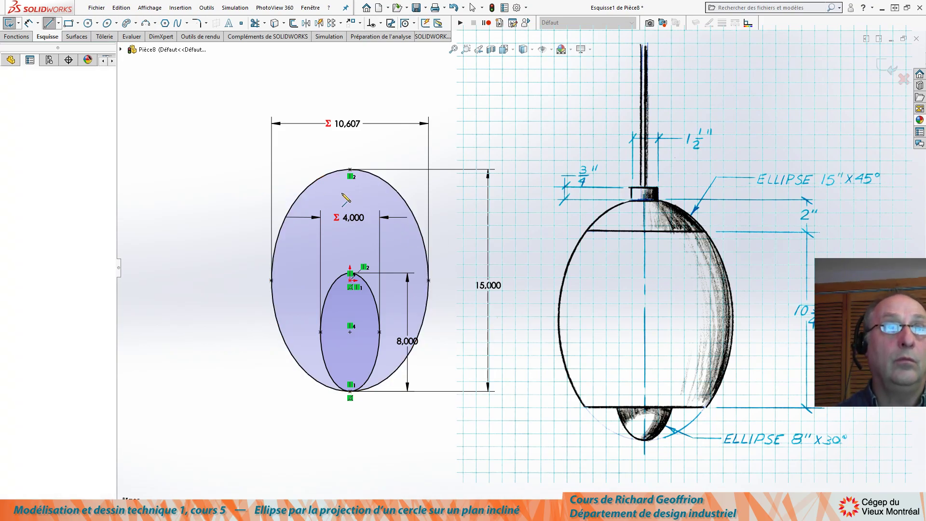
{"action": "left_click", "coordinate": [413, 193]}
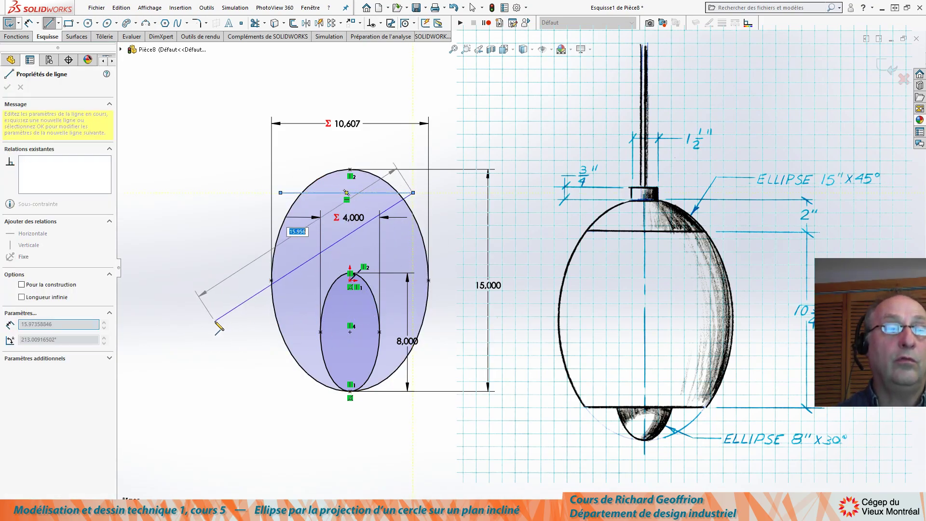
{"action": "key", "text": "Escape"}
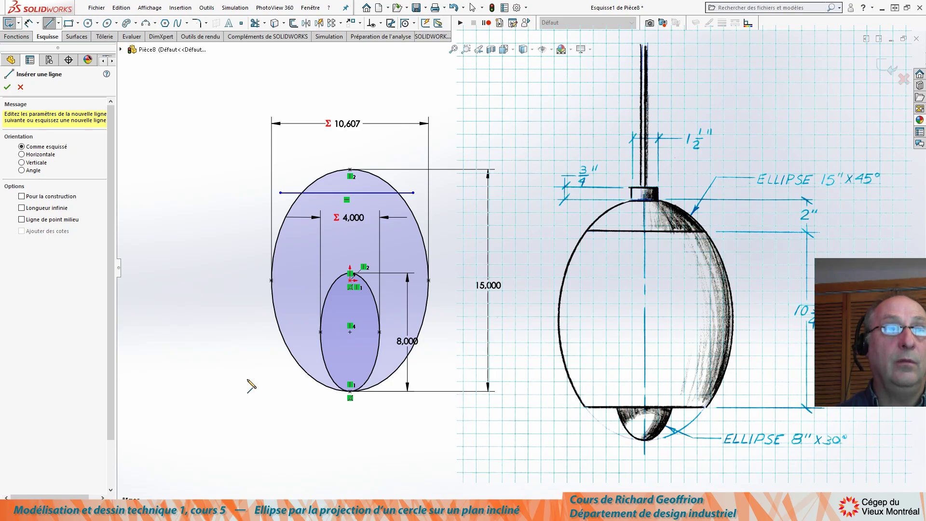
{"action": "left_click", "coordinate": [249, 362]}
{"action": "left_click", "coordinate": [437, 361]}
{"action": "key", "text": "Escape"}
{"action": "key", "text": "Escape"}
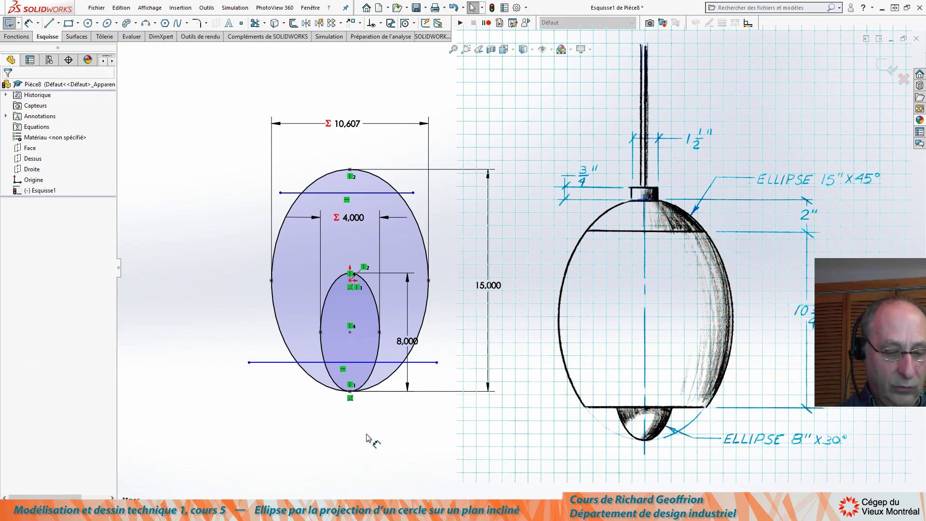
Step: Dimension the upper horizontal line at 2 po below the large ellipse's top endpoint
{"action": "right_click_drag", "start_coordinate": [367, 439], "coordinate": [368, 401]}
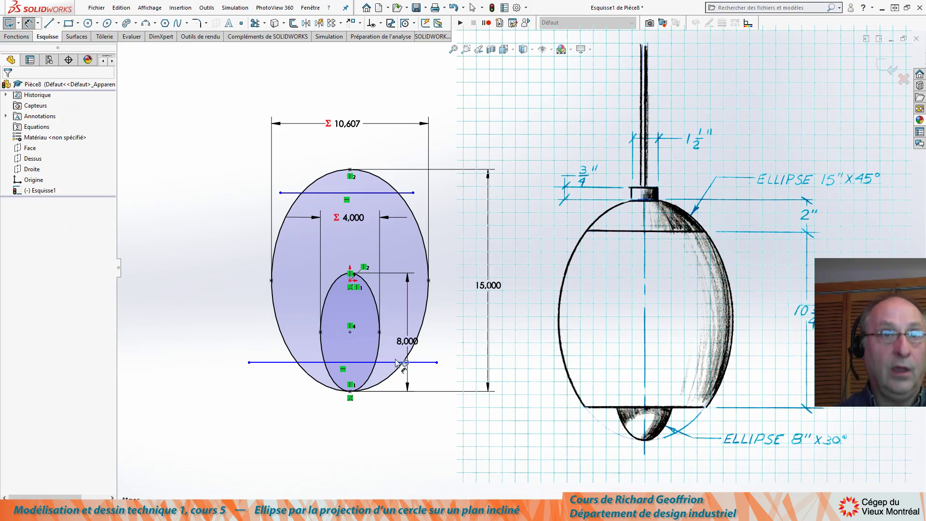
{"action": "left_click", "coordinate": [350, 170]}
{"action": "left_click", "coordinate": [368, 193]}
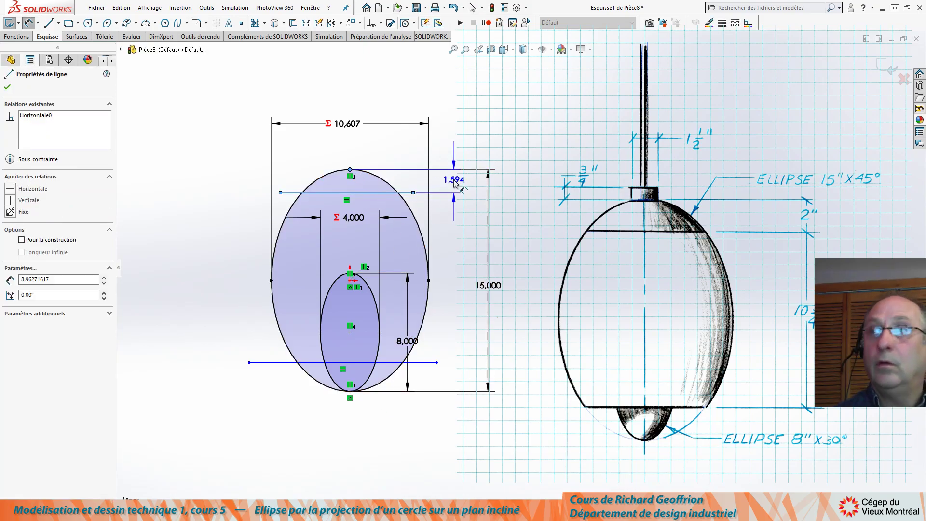
{"action": "left_click", "coordinate": [453, 184]}
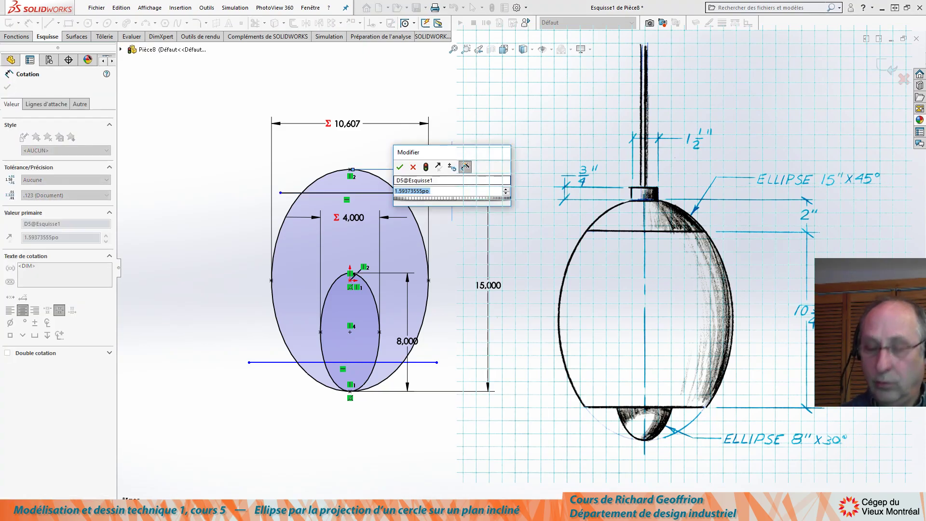
{"action": "type", "text": "2"}
{"action": "key", "text": "Return"}
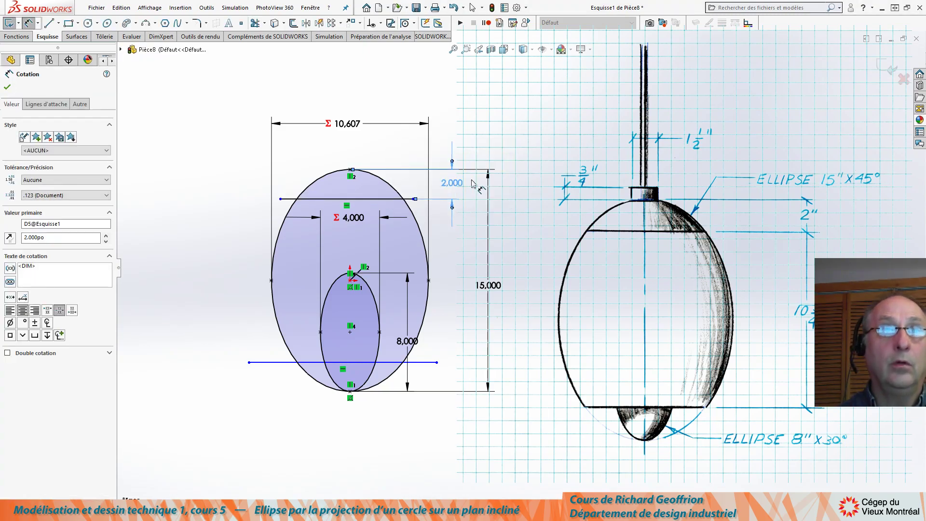
Step: Dimension the distance between the two horizontal lines at 10.75 po
{"action": "left_click", "coordinate": [391, 199]}
{"action": "left_click", "coordinate": [389, 363]}
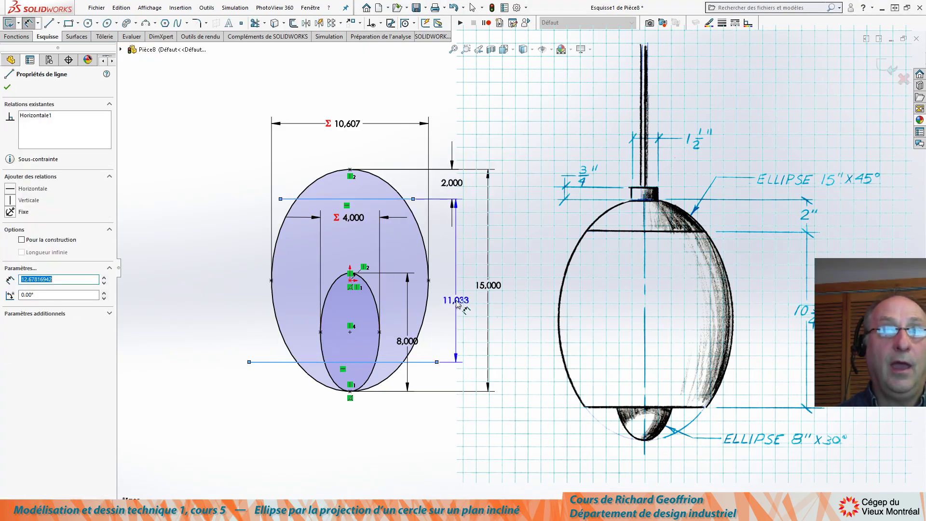
{"action": "left_click", "coordinate": [457, 300]}
{"action": "type", "text": "10"}
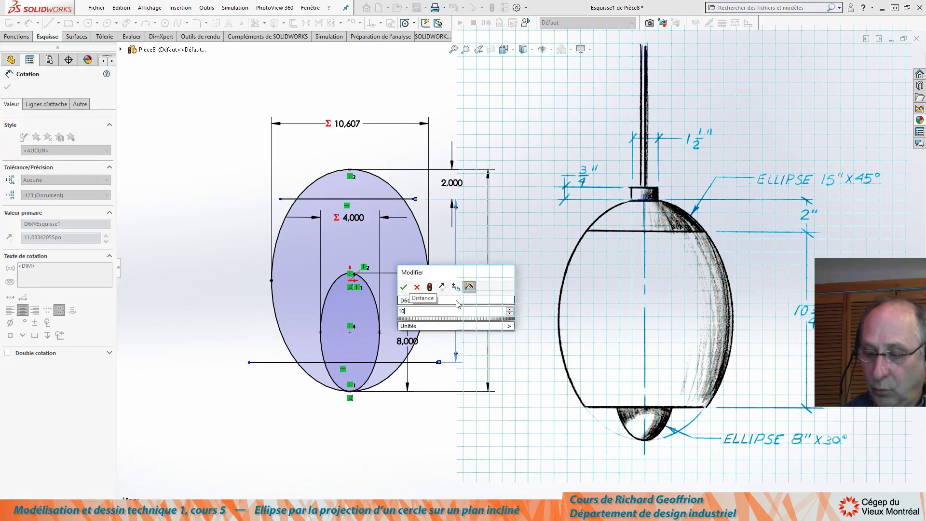
{"action": "type", "text": ".75"}
{"action": "key", "text": "Return"}
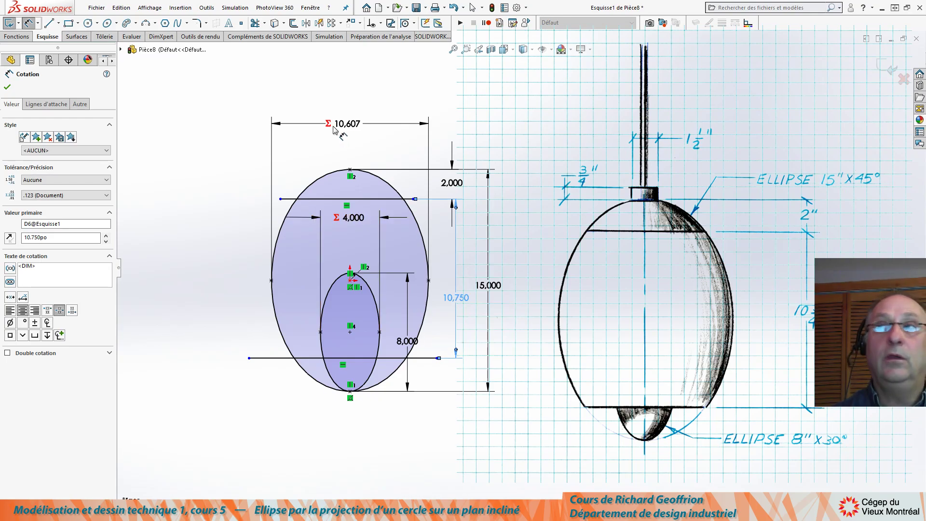
{"action": "scroll", "coordinate": [337, 192], "scroll_direction": "down", "scroll_amount": 3}
{"action": "scroll", "coordinate": [357, 213], "scroll_direction": "up", "scroll_amount": 3}
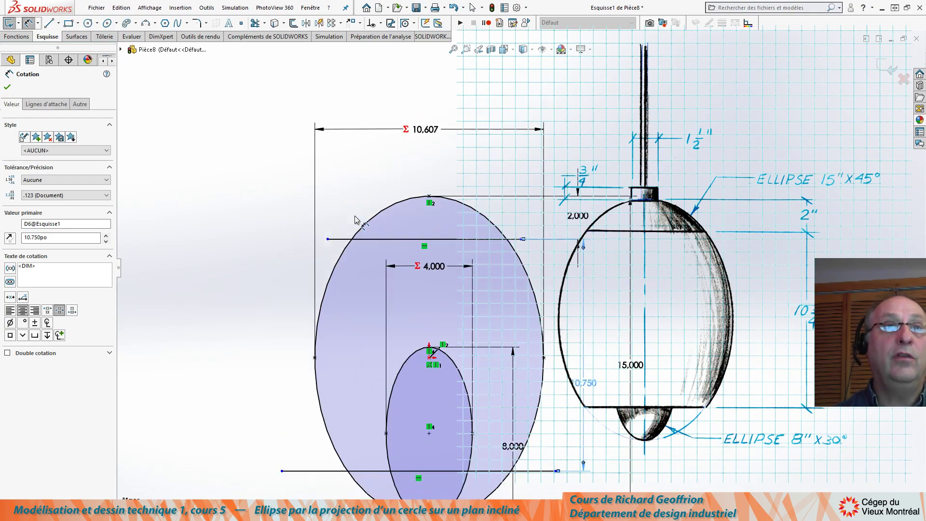
{"action": "left_click", "coordinate": [7, 88]}
Step: Sketch a vertical construction line about 3.2 po long, downward from the shared lowest point of the two ellipses
{"action": "left_click", "coordinate": [48, 23]}
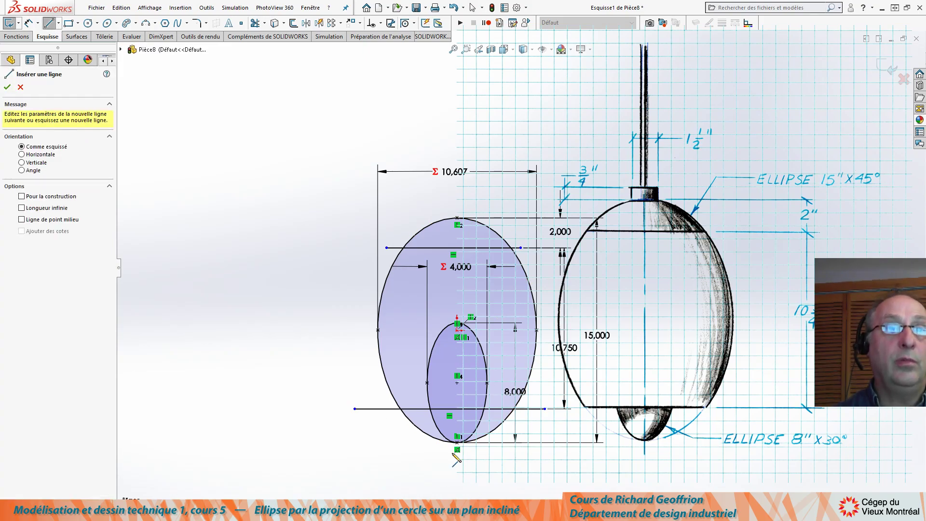
{"action": "left_click", "coordinate": [457, 442]}
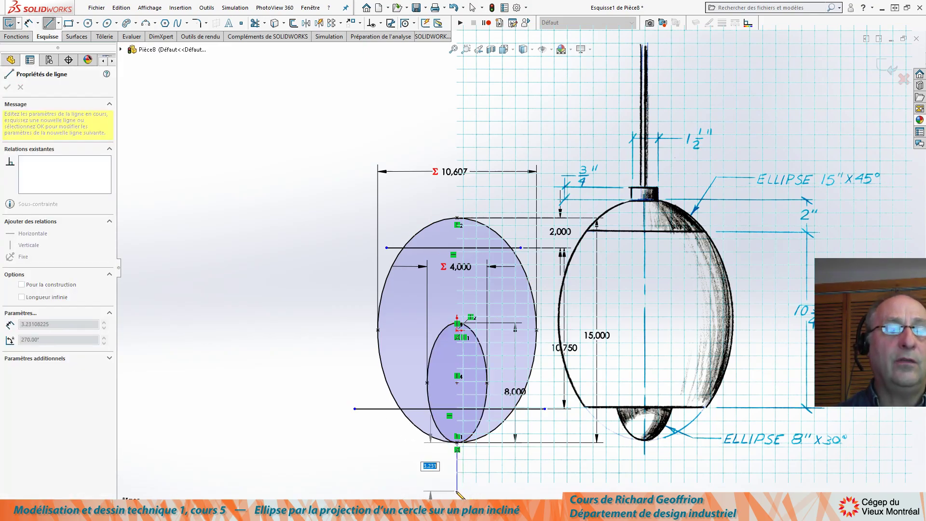
{"action": "left_click", "coordinate": [457, 491]}
{"action": "key", "text": "Escape"}
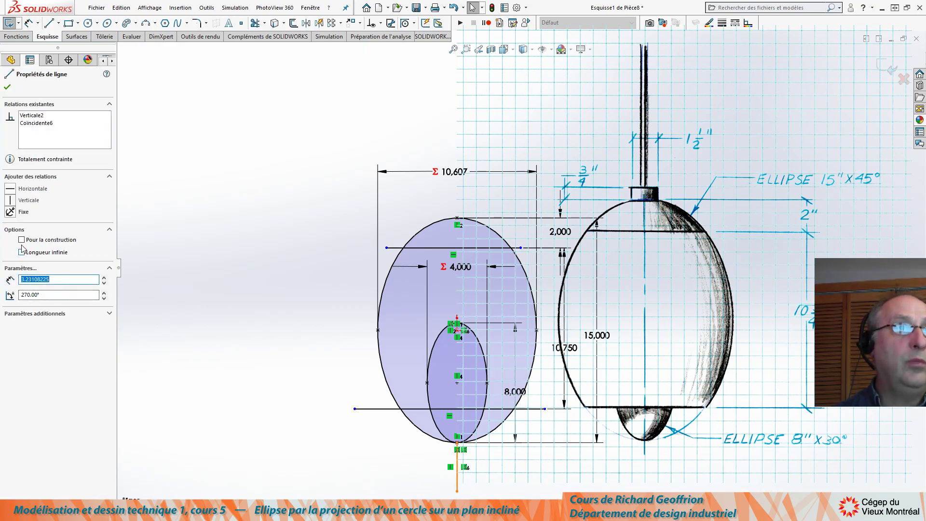
{"action": "left_click", "coordinate": [358, 481]}
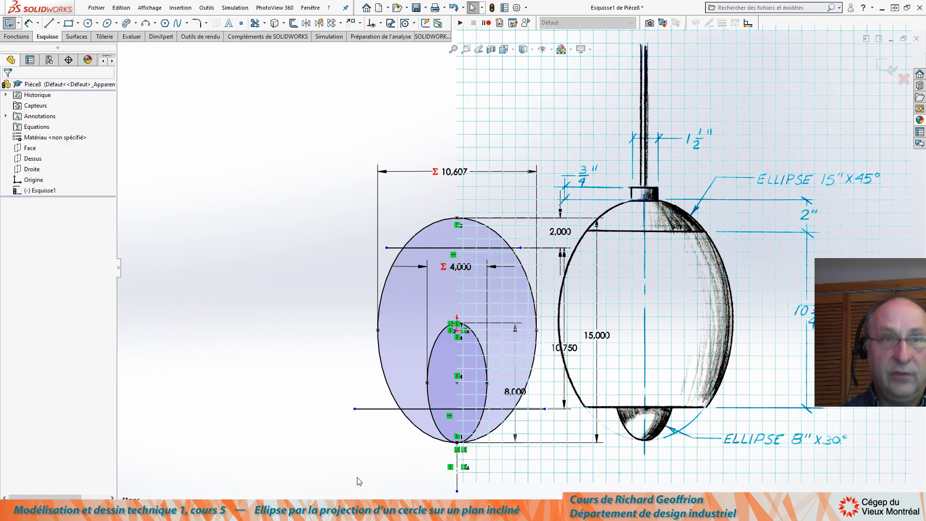
Step: Sketch a solid vertical line from the large ellipse's bottom endpoint to its top endpoint
{"action": "key", "text": "l"}
{"action": "left_click_drag", "start_coordinate": [457, 442], "coordinate": [458, 218]}
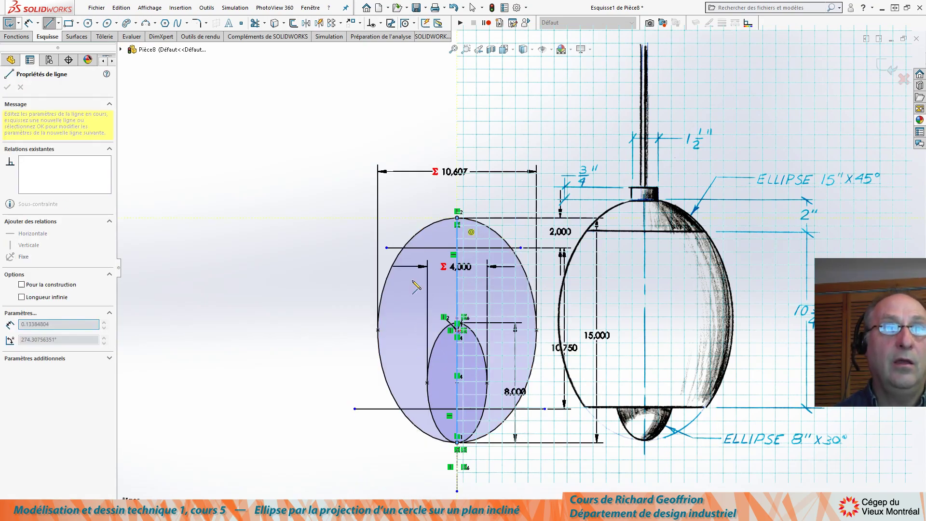
{"action": "key", "text": "Escape"}
{"action": "key", "text": "Escape"}
Step: Sketch a corner rectangle for the lamp's cap, straddling the top of the large ellipse with its lower edge inside the ellipse
{"action": "scroll", "coordinate": [487, 351], "scroll_direction": "down", "scroll_amount": 1}
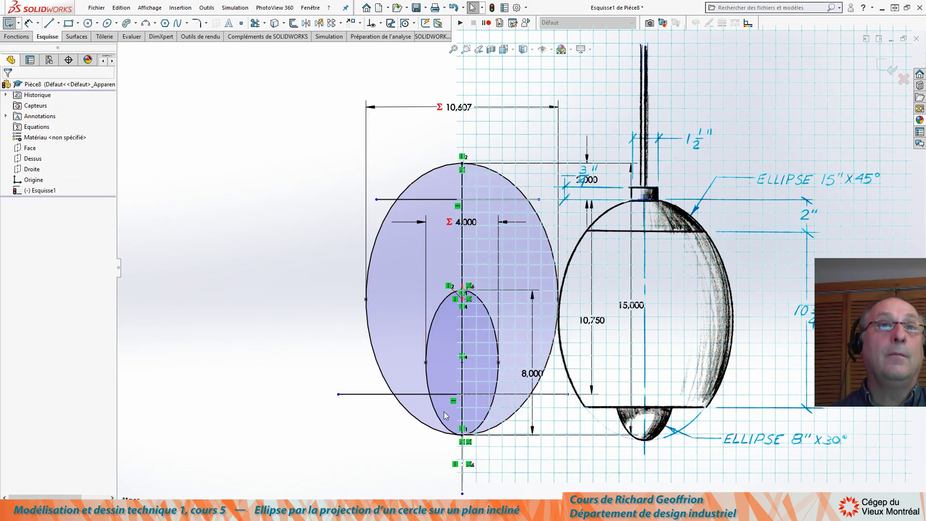
{"action": "scroll", "coordinate": [523, 267], "scroll_direction": "up", "scroll_amount": 1}
{"action": "scroll", "coordinate": [513, 208], "scroll_direction": "down", "scroll_amount": 1}
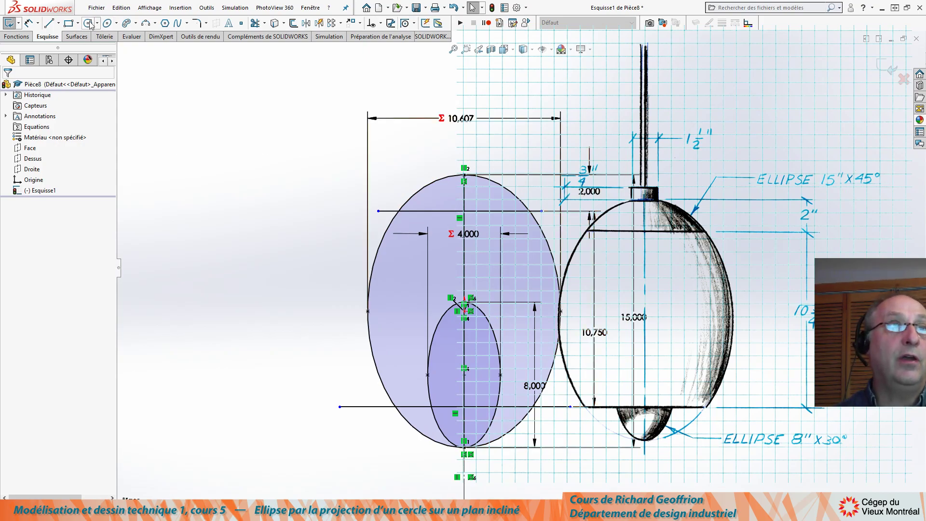
{"action": "left_click", "coordinate": [69, 23]}
{"action": "scroll", "coordinate": [449, 159], "scroll_direction": "down", "scroll_amount": 2}
{"action": "left_click", "coordinate": [437, 158]}
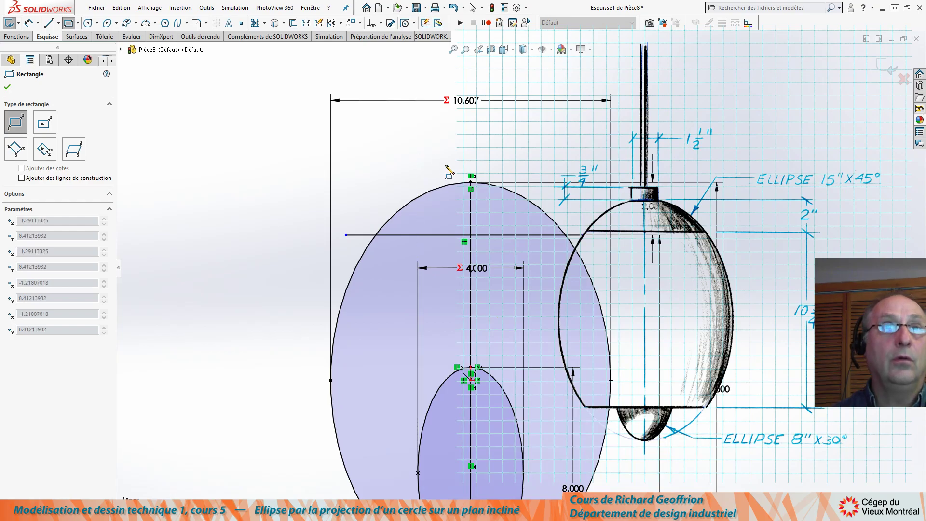
{"action": "left_click", "coordinate": [510, 190]}
{"action": "key", "text": "Escape"}
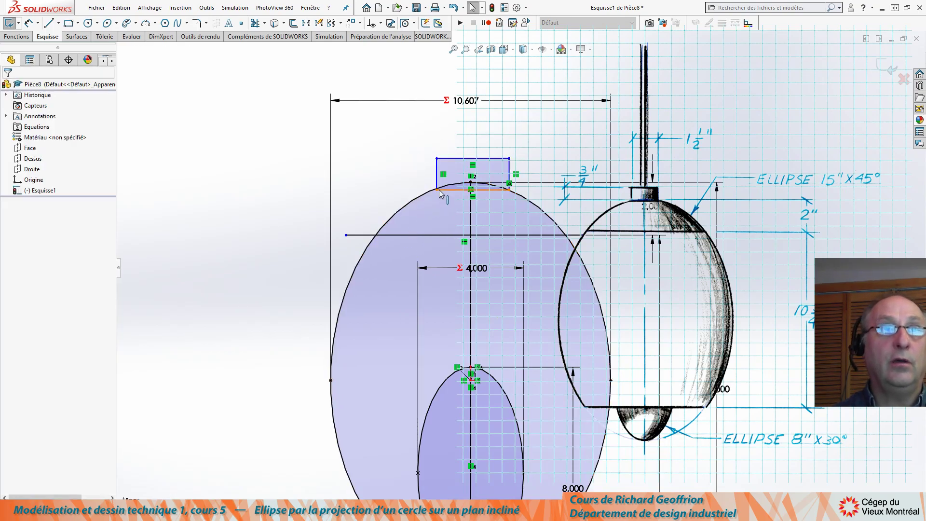
Step: Snap the cap rectangle's lower-left corner onto the large ellipse and dimension the cap's height at 0.75 po
{"action": "mouse_move", "coordinate": [437, 190]}
{"action": "left_mouse_down"}
{"action": "mouse_move", "coordinate": [448, 214]}
{"action": "mouse_move", "coordinate": [423, 194]}
{"action": "left_mouse_up"}
{"action": "left_click", "coordinate": [354, 172]}
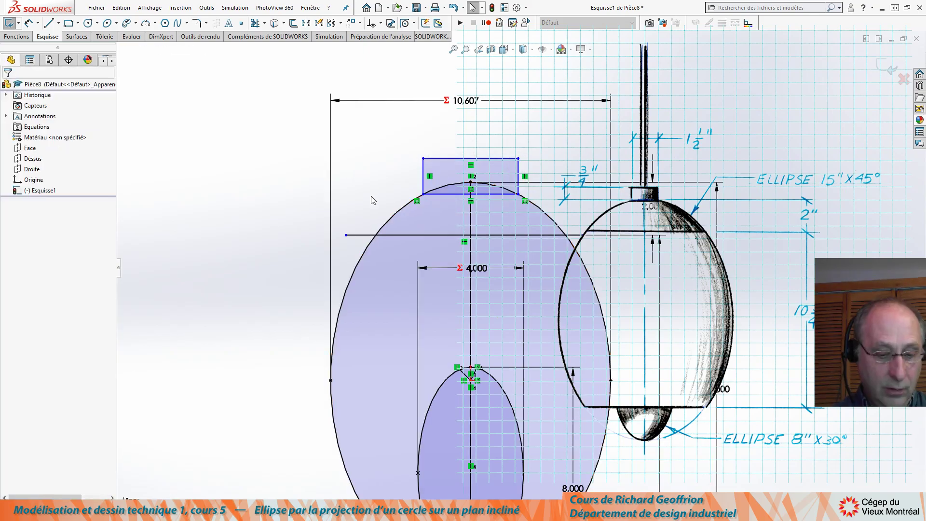
{"action": "key", "text": "d"}
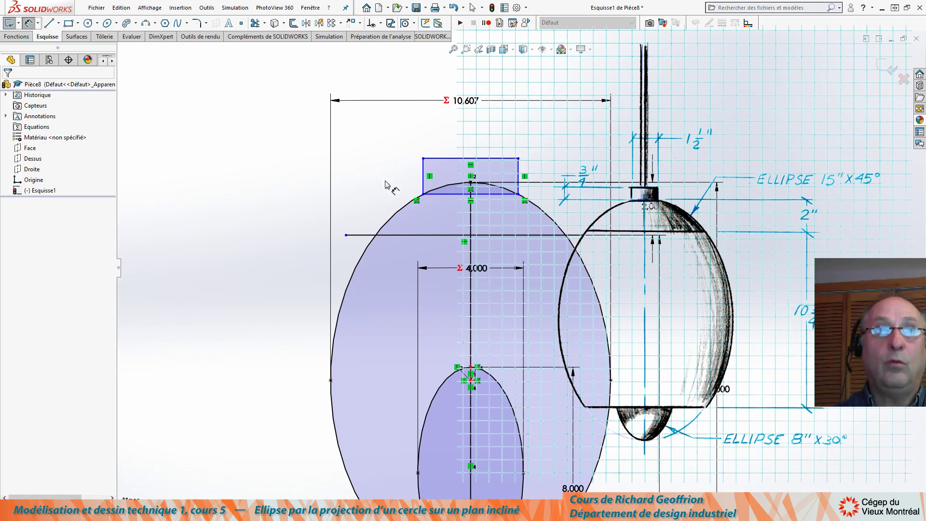
{"action": "left_click", "coordinate": [422, 176]}
{"action": "left_click", "coordinate": [363, 171]}
{"action": "type", "text": ".75"}
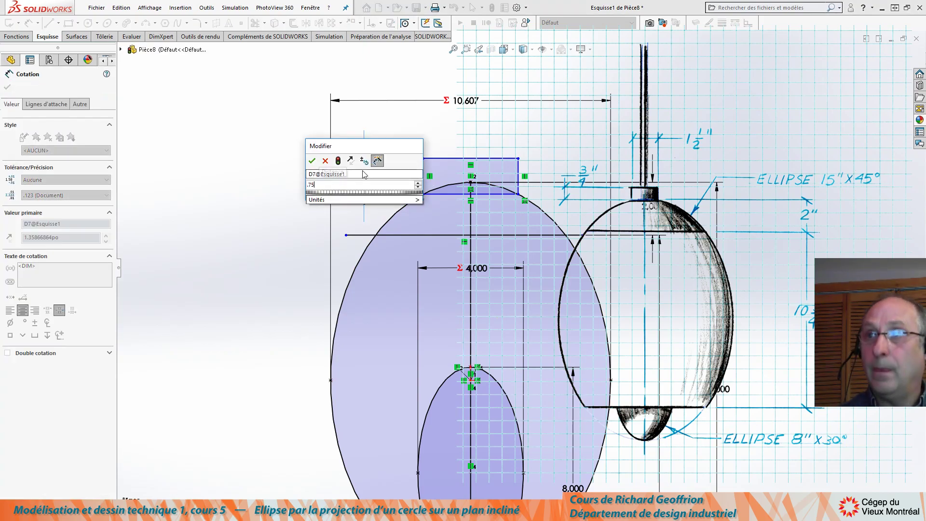
{"action": "key", "text": "Return"}
Step: Dimension the width of the cap rectangle at 1.5 po
{"action": "left_click", "coordinate": [461, 174]}
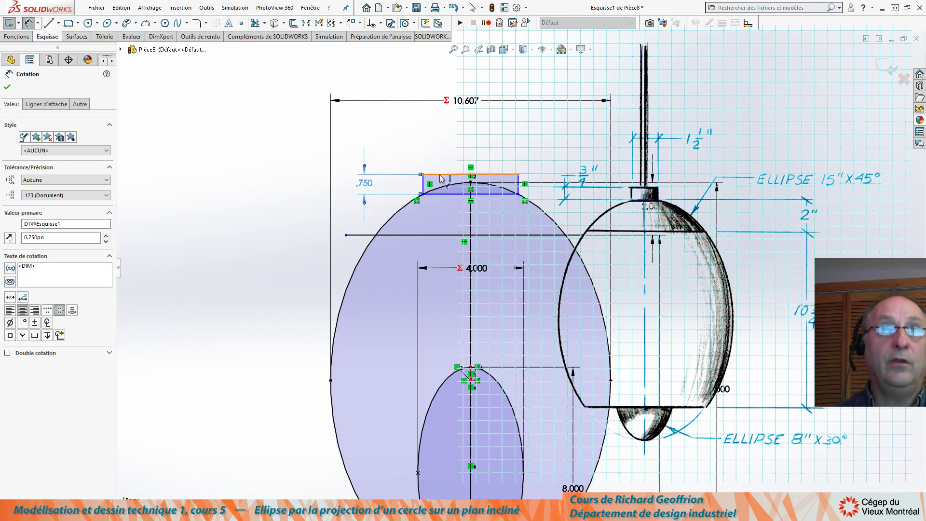
{"action": "left_click", "coordinate": [448, 137]}
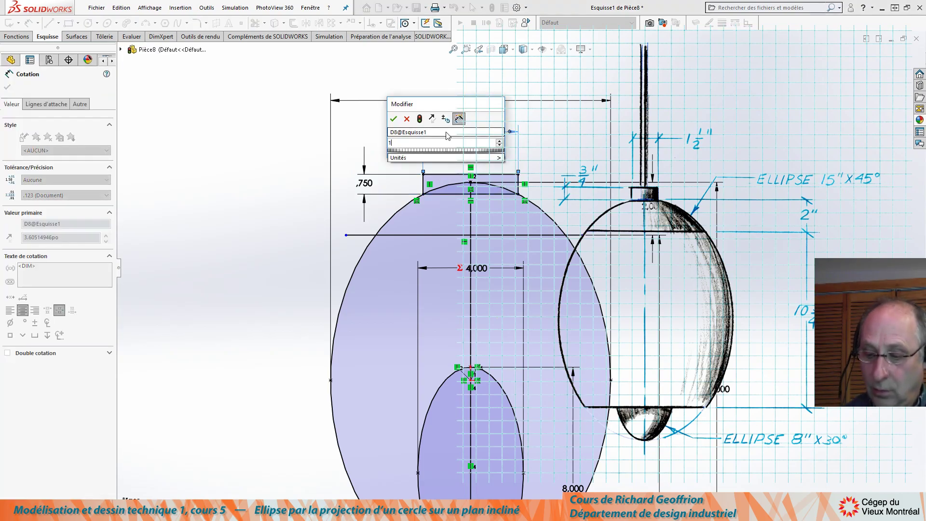
{"action": "type", "text": "1.5"}
{"action": "key", "text": "Return"}
{"action": "key", "text": "Escape"}
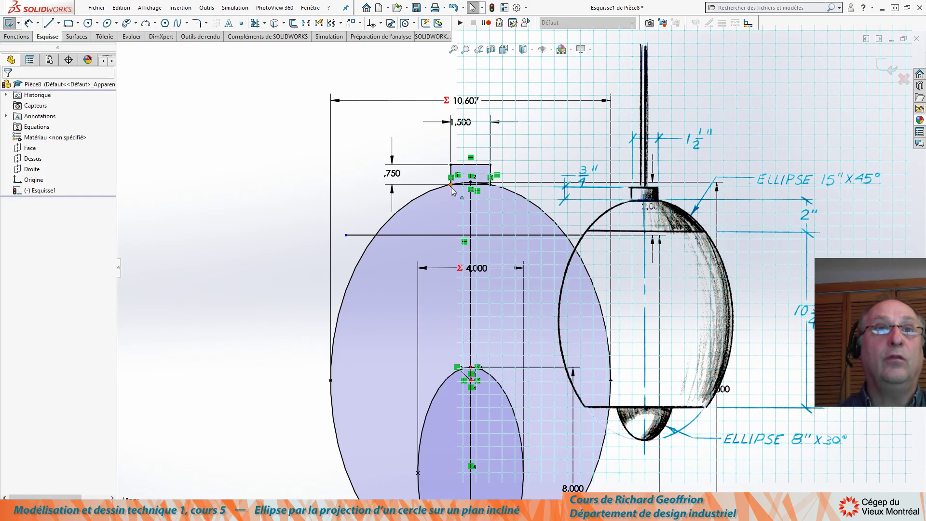
Step: Extend the vertical axis line's upper endpoint to the midpoint of the cap's top edge
{"action": "scroll", "coordinate": [462, 186], "scroll_direction": "up", "scroll_amount": 2}
{"action": "scroll", "coordinate": [462, 186], "scroll_direction": "down", "scroll_amount": 4}
{"action": "scroll", "coordinate": [542, 269], "scroll_direction": "up", "scroll_amount": 2}
{"action": "scroll", "coordinate": [538, 267], "scroll_direction": "down", "scroll_amount": 1}
{"action": "scroll", "coordinate": [537, 265], "scroll_direction": "down", "scroll_amount": 3}
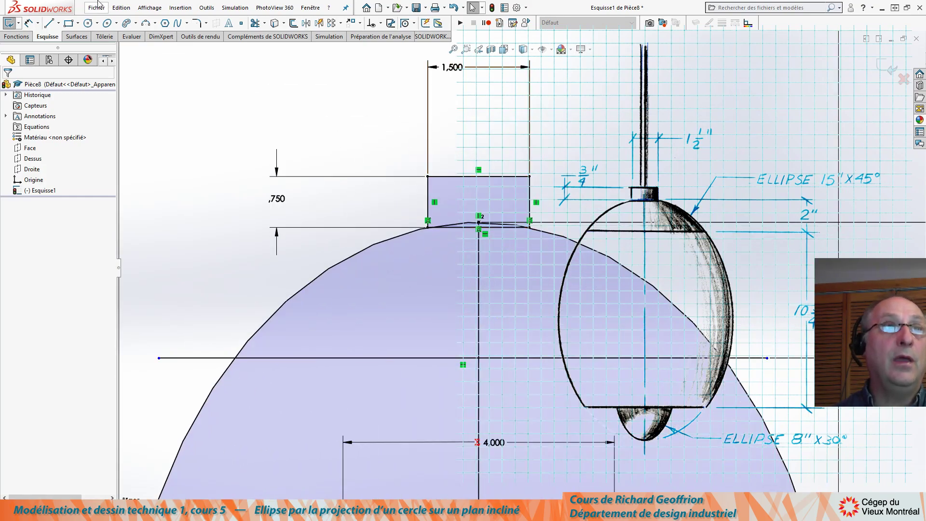
{"action": "left_click", "coordinate": [49, 22]}
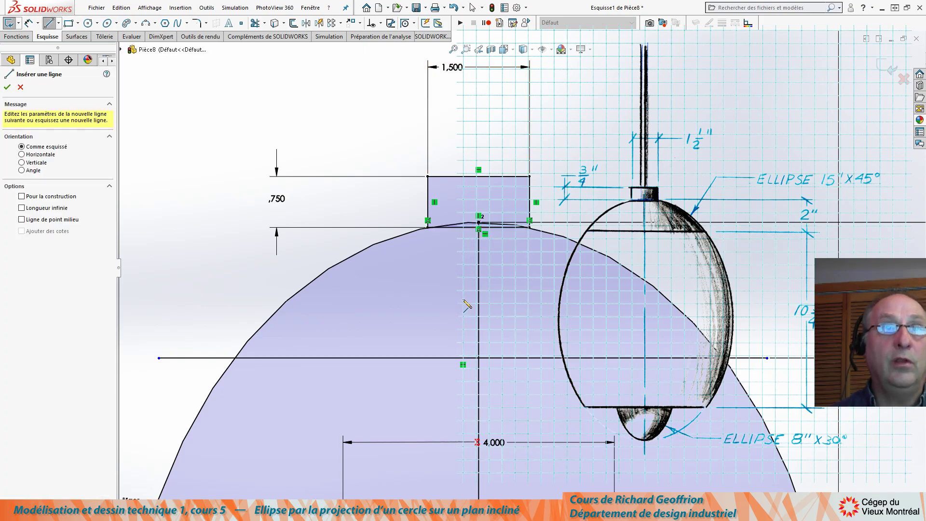
{"action": "key", "text": "Escape"}
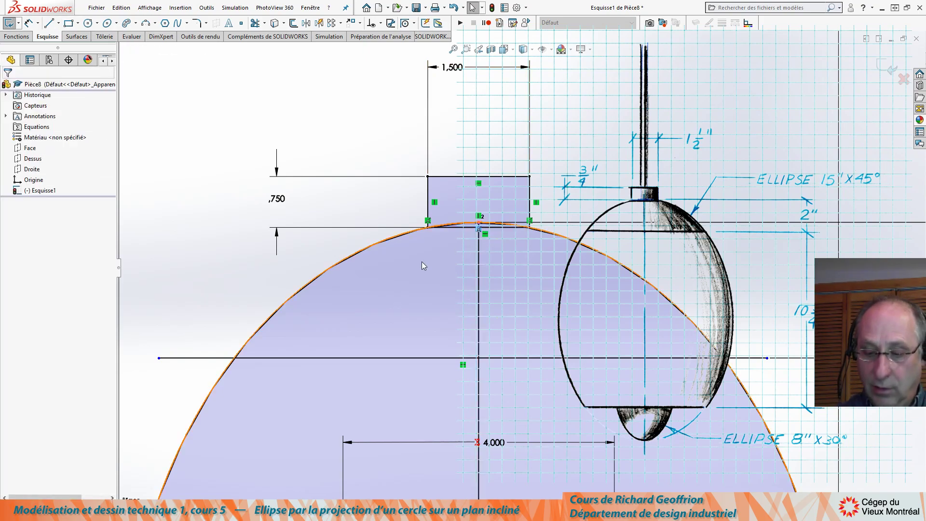
{"action": "left_click", "coordinate": [480, 223]}
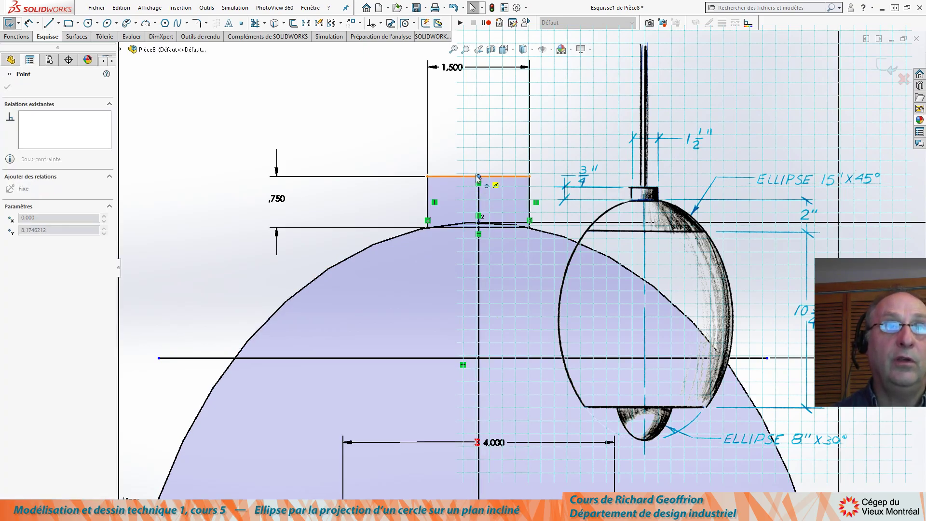
{"action": "left_click_drag", "start_coordinate": [479, 222], "coordinate": [480, 176]}
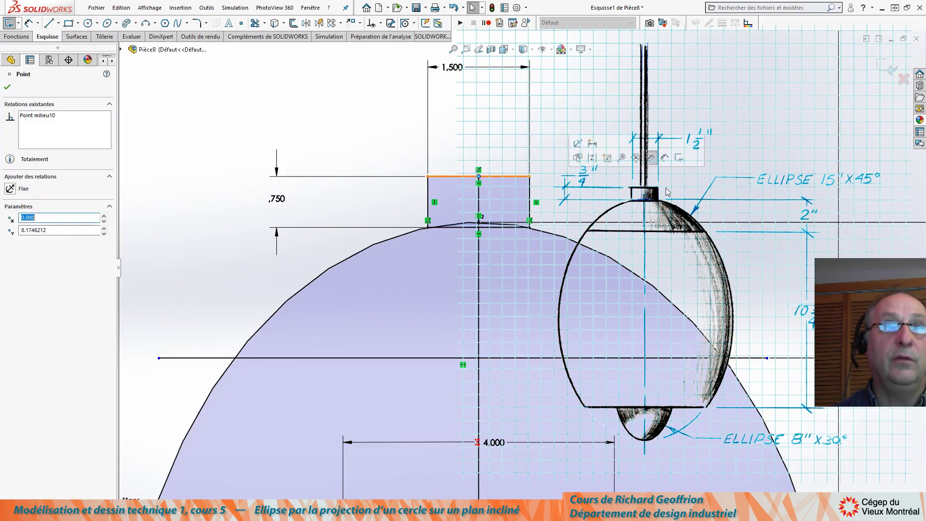
{"action": "left_click", "coordinate": [563, 96]}
Step: Sketch a corner rectangle for the lamp's rod from the midpoint of the cap's top edge, 10 po tall and about 0.26 po wide
{"action": "scroll", "coordinate": [573, 203], "scroll_direction": "up", "scroll_amount": 2}
{"action": "scroll", "coordinate": [572, 202], "scroll_direction": "down", "scroll_amount": 2}
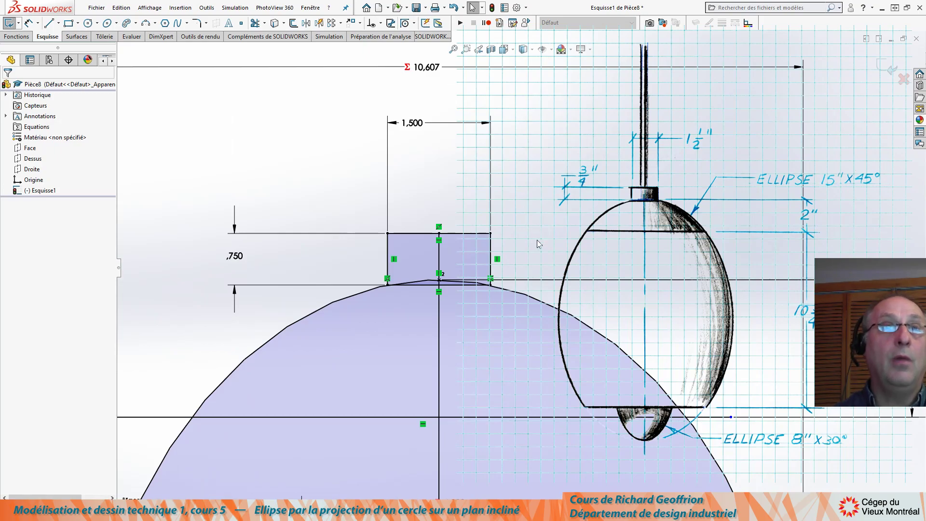
{"action": "scroll", "coordinate": [512, 244], "scroll_direction": "up", "scroll_amount": 3}
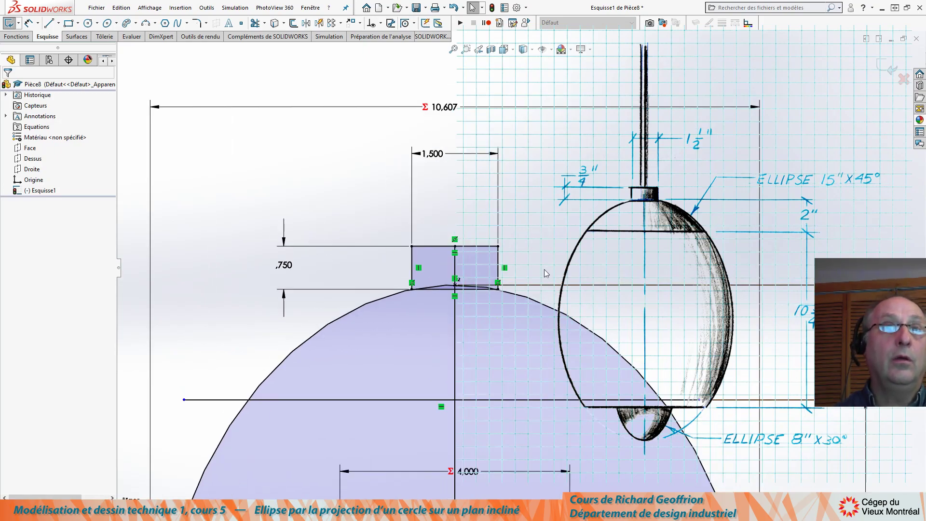
{"action": "scroll", "coordinate": [560, 275], "scroll_direction": "up", "scroll_amount": 2}
{"action": "middle_click_drag", "start_coordinate": [424, 300], "coordinate": [250, 301], "text": "ctrl"}
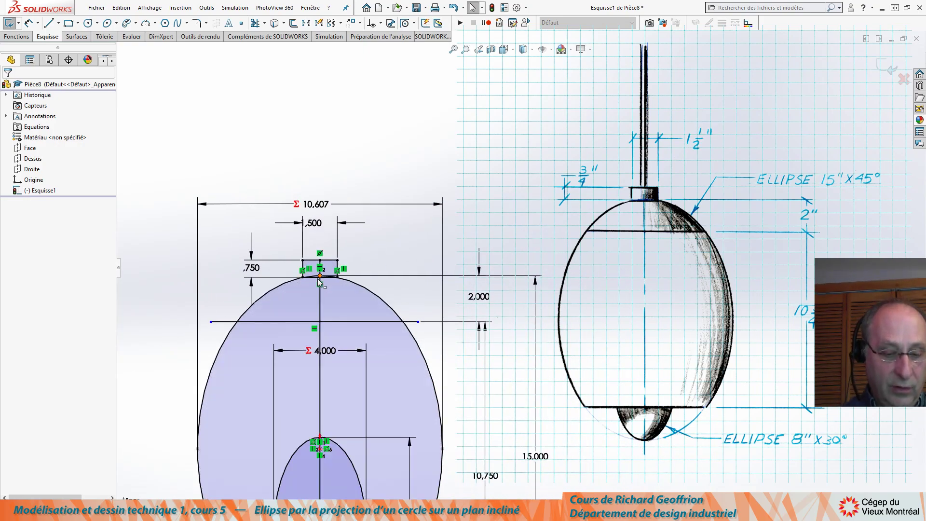
{"action": "key", "text": "r"}
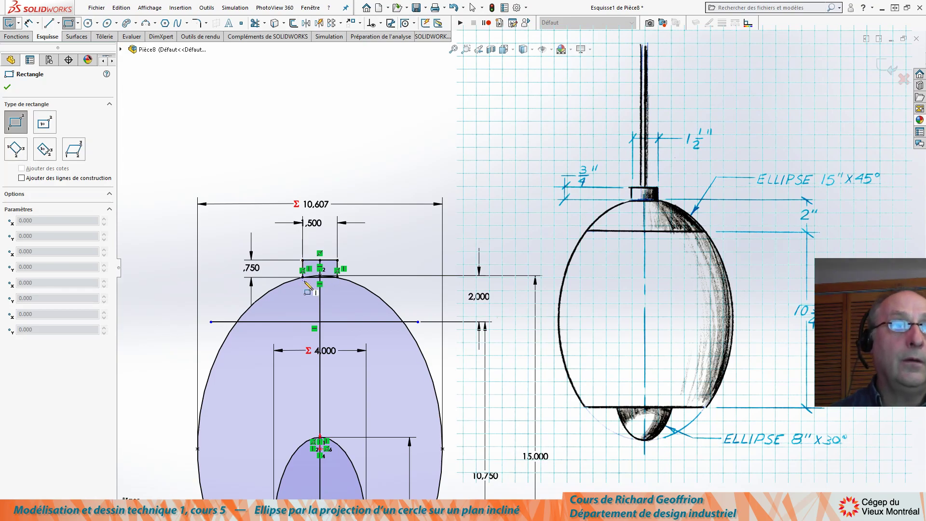
{"action": "left_click", "coordinate": [320, 260]}
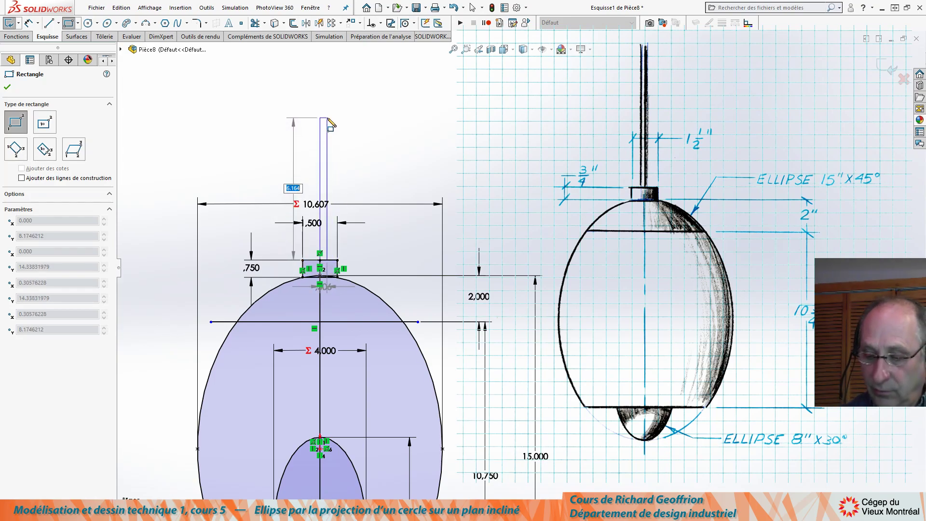
{"action": "type", "text": "10"}
{"action": "key", "text": "Tab"}
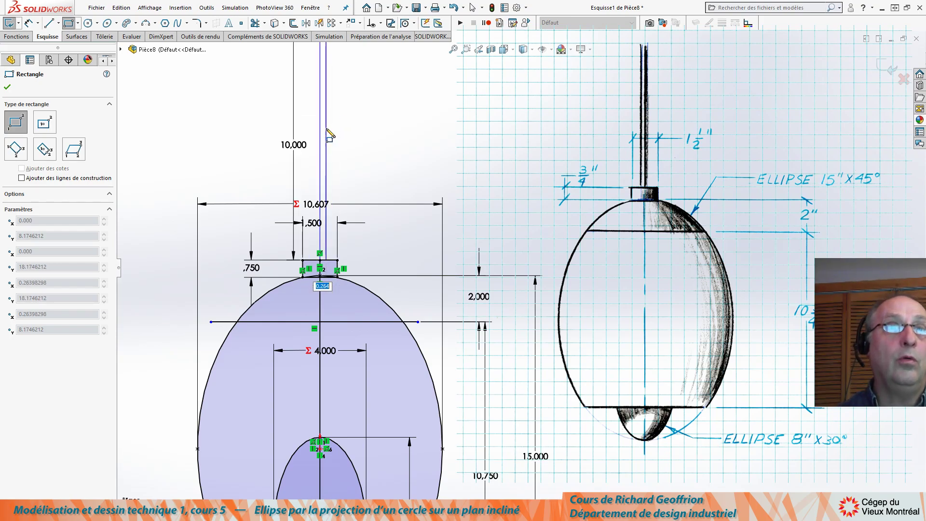
{"action": "left_click", "coordinate": [329, 135]}
{"action": "key", "text": "Escape"}
Step: Dimension the rod's diameter at 0.25 po, from its outer edge across the construction centerline below the ellipses
{"action": "scroll", "coordinate": [361, 193], "scroll_direction": "up", "scroll_amount": 2}
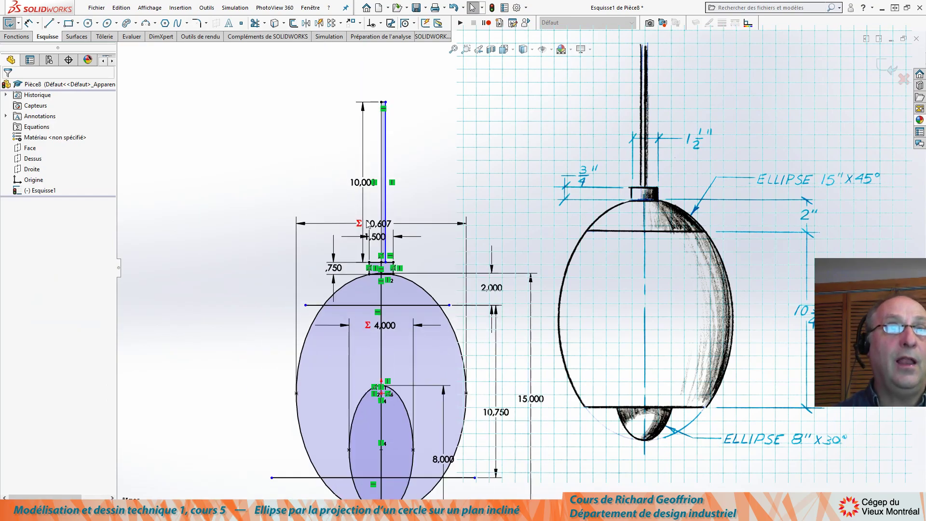
{"action": "scroll", "coordinate": [367, 222], "scroll_direction": "down", "scroll_amount": 1}
{"action": "right_click_drag", "start_coordinate": [437, 268], "coordinate": [438, 199]}
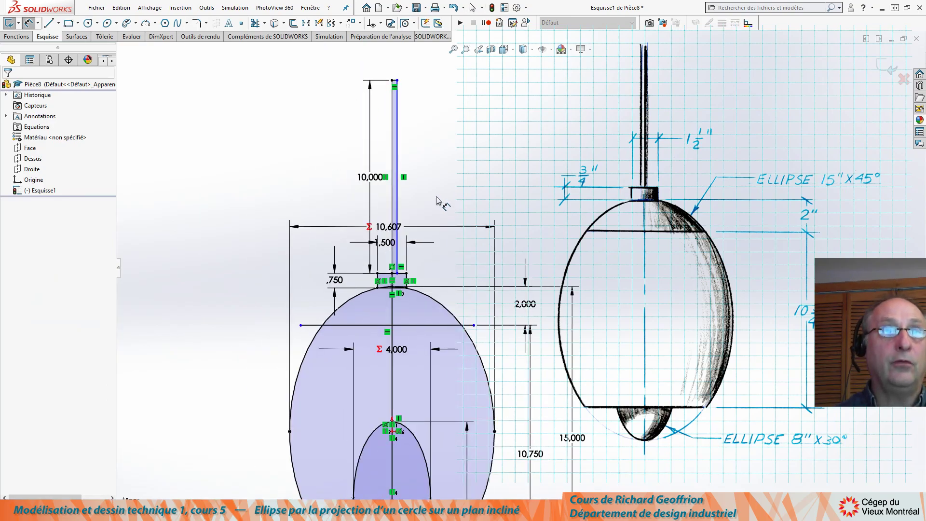
{"action": "left_click", "coordinate": [397, 198]}
{"action": "scroll", "coordinate": [429, 347], "scroll_direction": "up", "scroll_amount": 3}
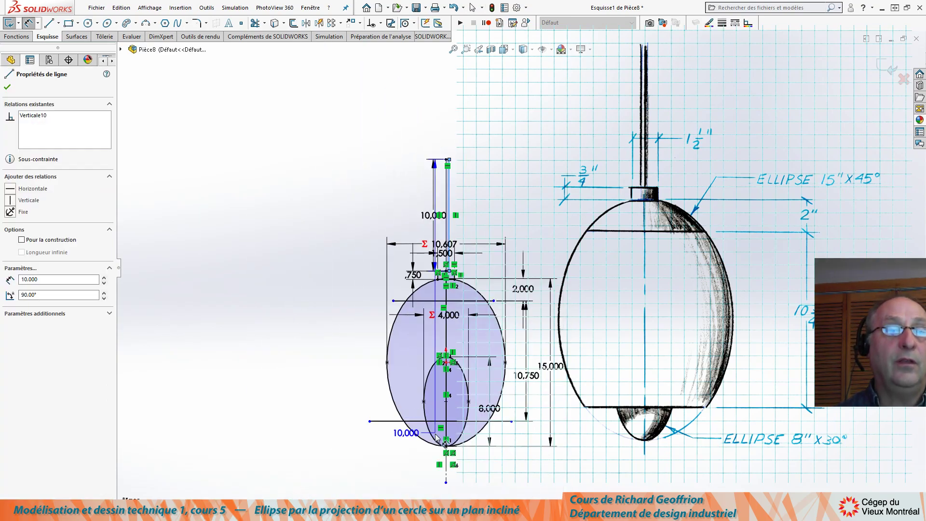
{"action": "scroll", "coordinate": [416, 459], "scroll_direction": "down", "scroll_amount": 2}
{"action": "left_click", "coordinate": [461, 452]}
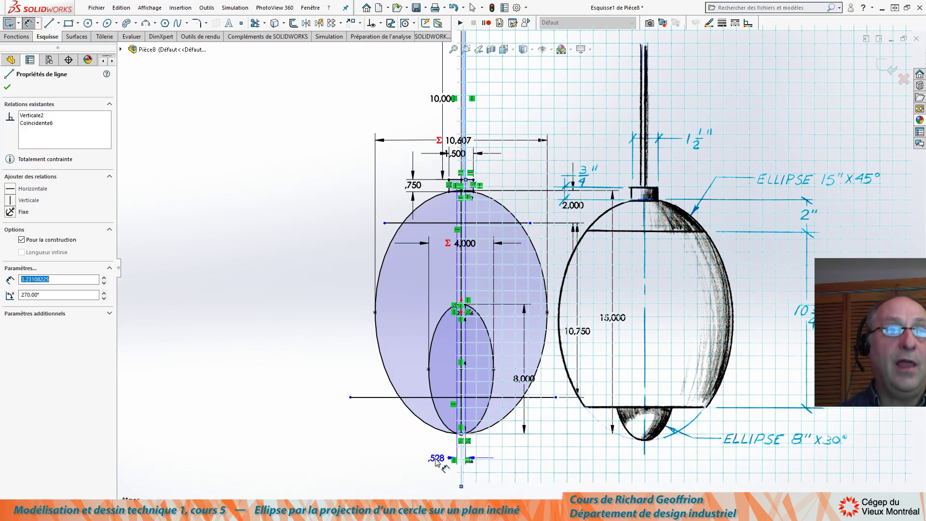
{"action": "left_click", "coordinate": [429, 471]}
{"action": "type", "text": ".25"}
{"action": "key", "text": "Return"}
{"action": "key", "text": "Escape"}
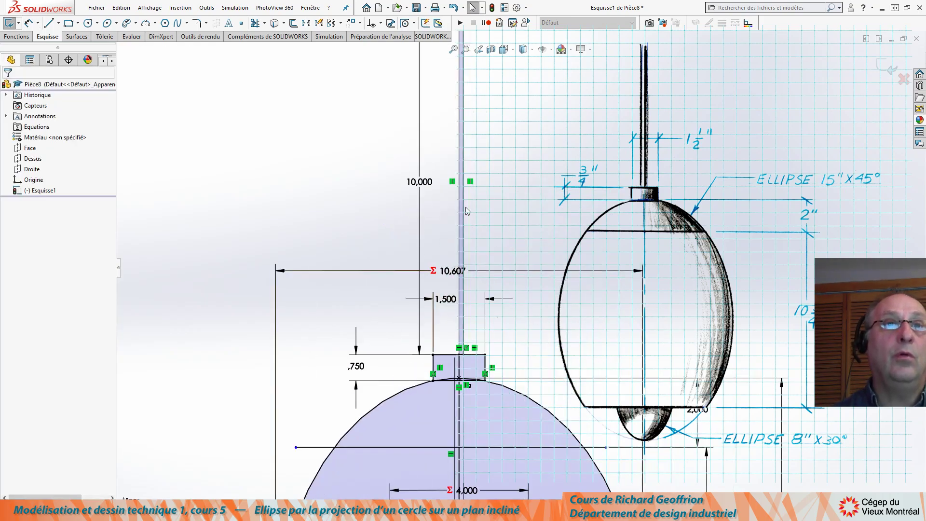
Step: Trim the small ellipse's left half, the large ellipse's left side below the upper horizontal line, and the lower horizontal line left of the axis
{"action": "scroll", "coordinate": [473, 247], "scroll_direction": "up", "scroll_amount": 4}
{"action": "scroll", "coordinate": [505, 217], "scroll_direction": "down", "scroll_amount": 2}
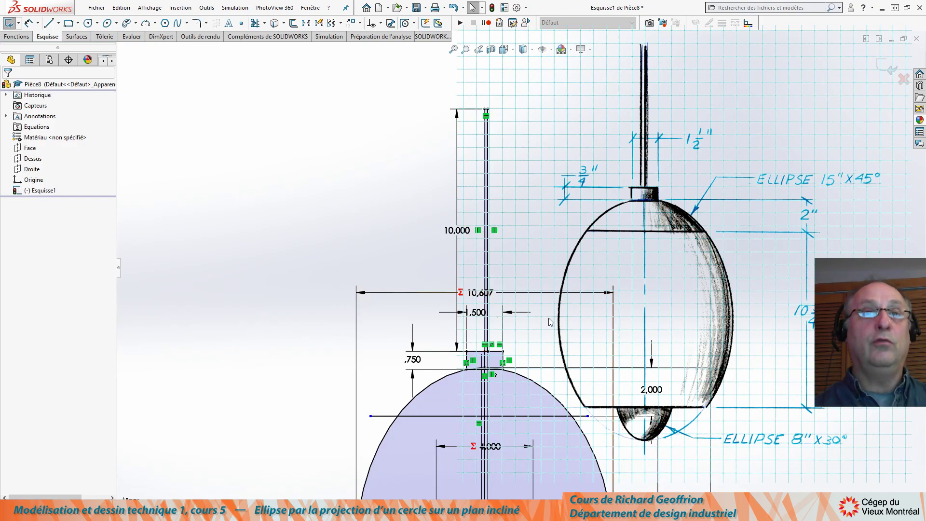
{"action": "left_click_drag", "start_coordinate": [525, 416], "coordinate": [443, 243]}
{"action": "middle_click_drag", "start_coordinate": [443, 243], "coordinate": [440, 224], "text": "ctrl"}
{"action": "scroll", "coordinate": [422, 269], "scroll_direction": "down", "scroll_amount": 2}
{"action": "scroll", "coordinate": [423, 273], "scroll_direction": "up", "scroll_amount": 4}
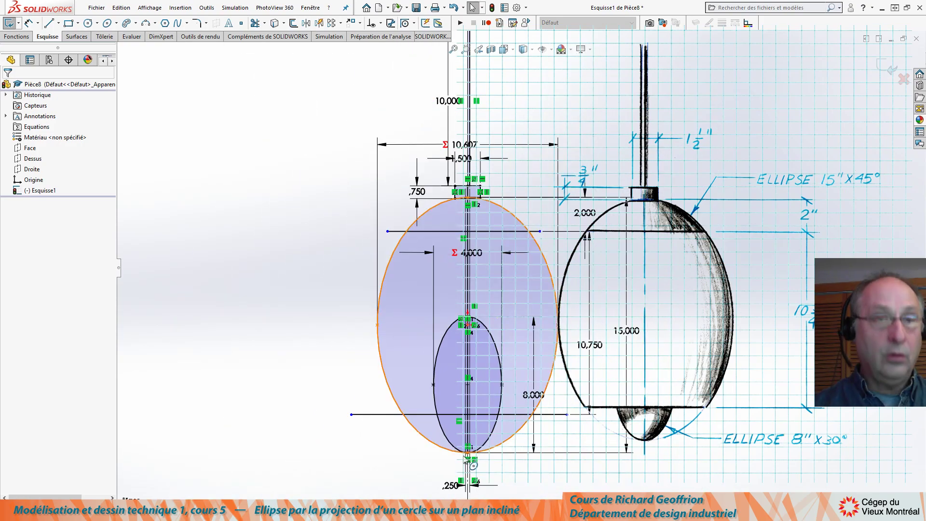
{"action": "key", "text": "t"}
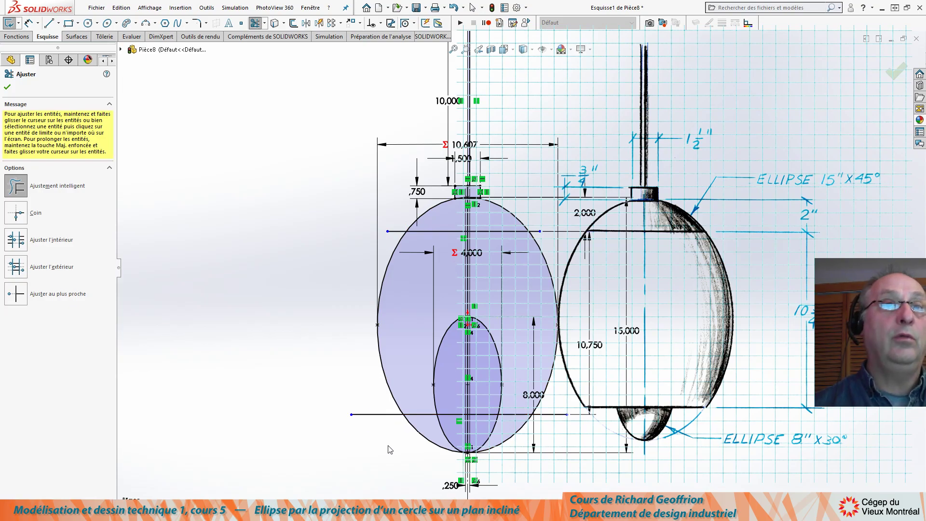
{"action": "mouse_move", "coordinate": [390, 438]}
{"action": "left_mouse_down"}
{"action": "mouse_move", "coordinate": [384, 418]}
{"action": "mouse_move", "coordinate": [435, 409]}
{"action": "mouse_move", "coordinate": [447, 446]}
{"action": "left_mouse_up"}
{"action": "left_click_drag", "start_coordinate": [424, 411], "coordinate": [372, 383]}
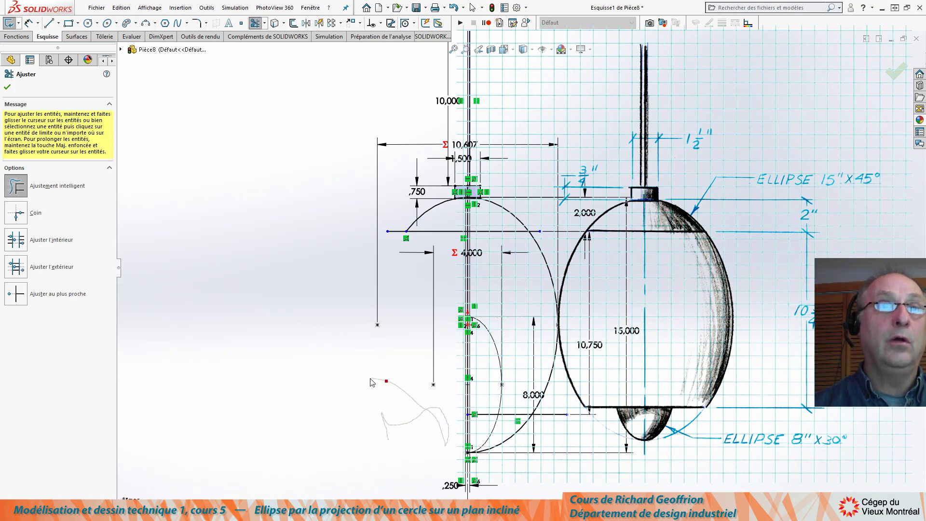
Step: Trim the large ellipse's remaining upper-left arc, the upper horizontal line left of the axis, and the cap's left half
{"action": "mouse_move", "coordinate": [427, 232]}
{"action": "left_mouse_down"}
{"action": "mouse_move", "coordinate": [428, 213]}
{"action": "mouse_move", "coordinate": [415, 207]}
{"action": "mouse_move", "coordinate": [397, 238]}
{"action": "left_mouse_up"}
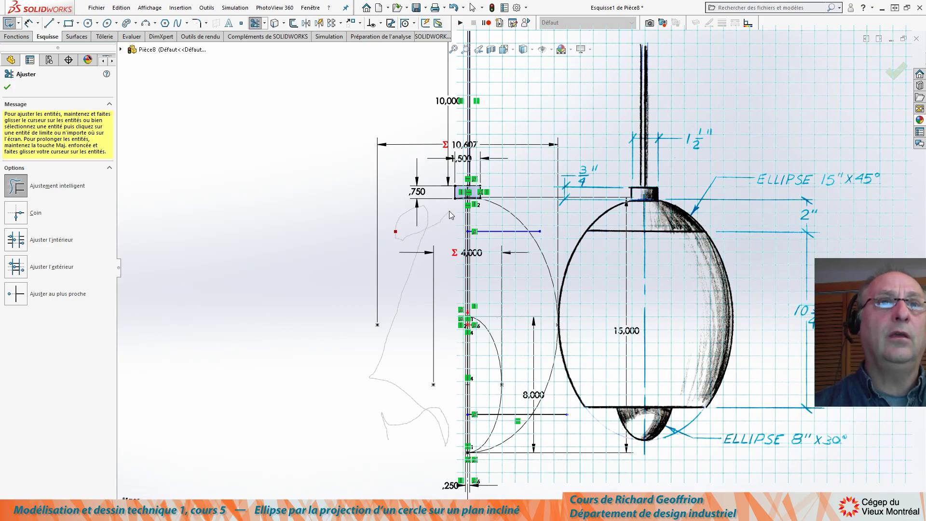
{"action": "left_click_drag", "start_coordinate": [458, 205], "coordinate": [458, 192]}
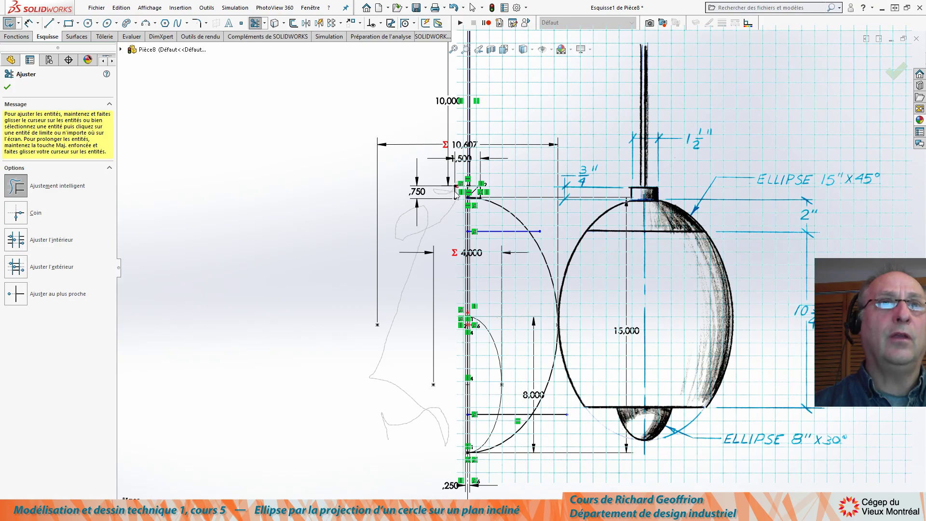
{"action": "left_click_drag", "start_coordinate": [455, 194], "coordinate": [456, 195]}
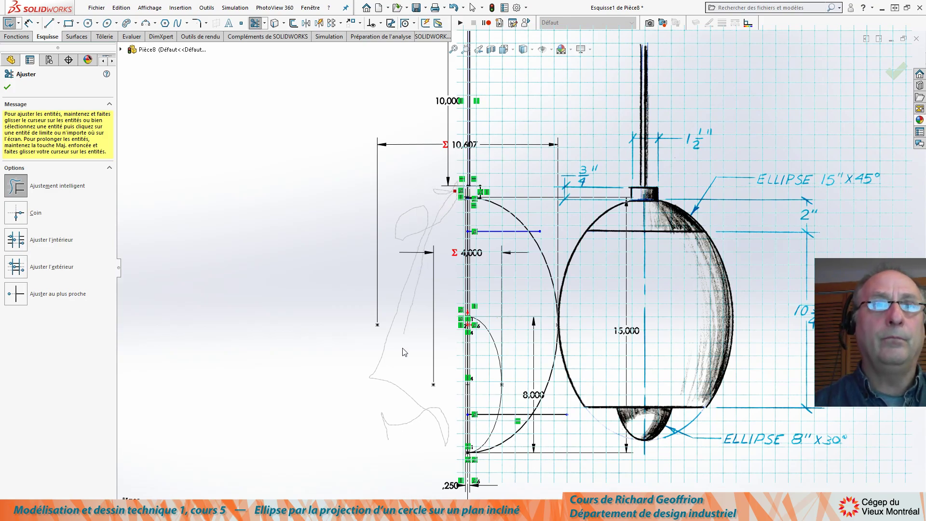
Step: Trim the construction line below the ellipses and the ends of both horizontal lines that extend past the large ellipse
{"action": "left_click_drag", "start_coordinate": [434, 484], "coordinate": [525, 490]}
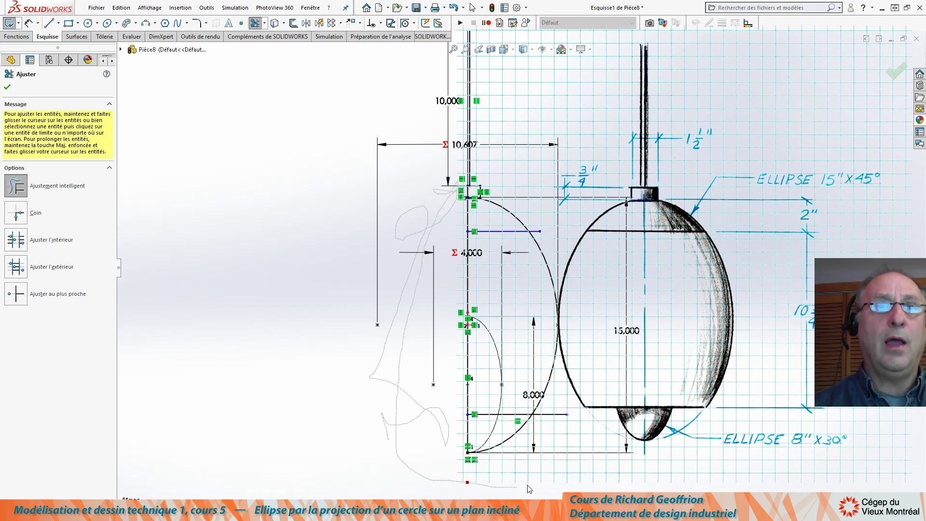
{"action": "left_click_drag", "start_coordinate": [552, 444], "coordinate": [555, 413]}
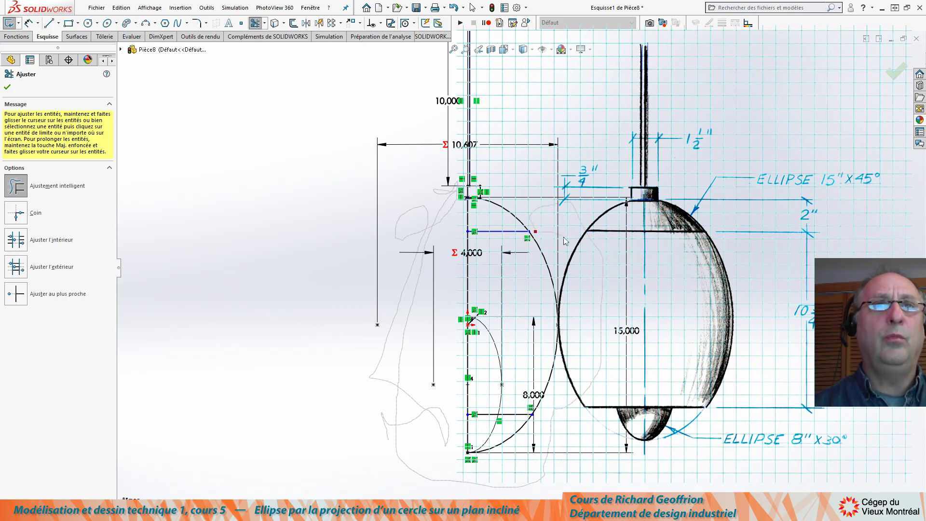
{"action": "left_click_drag", "start_coordinate": [578, 253], "coordinate": [579, 254]}
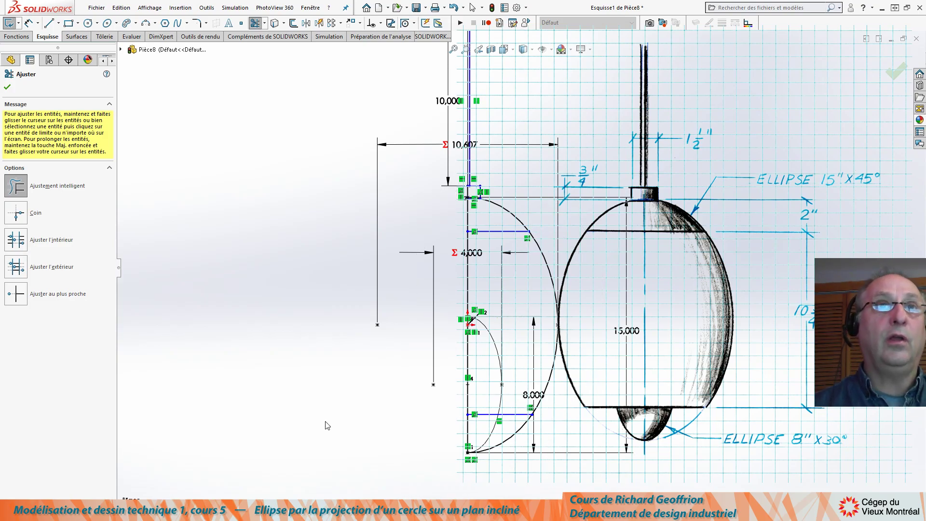
{"action": "left_click", "coordinate": [8, 88]}
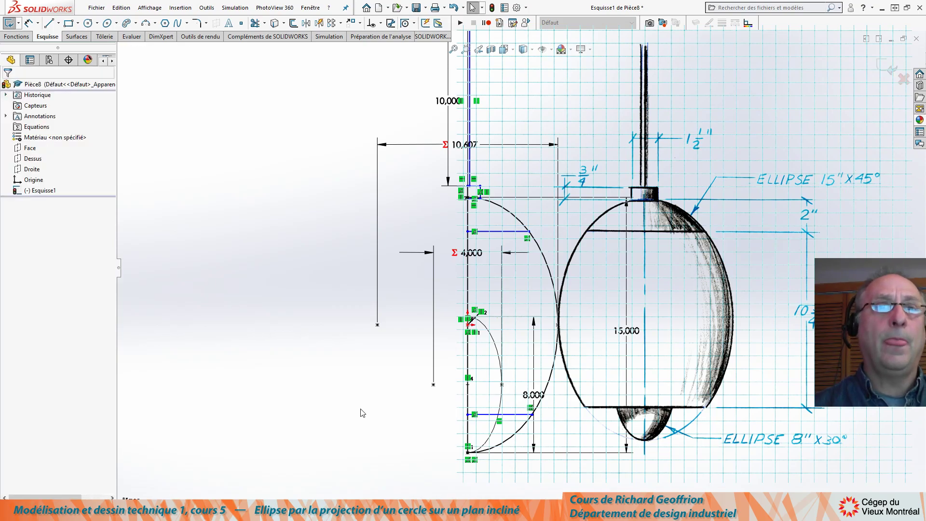
Step: Sketch a vertical line downward from the shared lowest point of the ellipses and convert it to construction geometry
{"action": "left_click", "coordinate": [48, 23]}
{"action": "left_click", "coordinate": [467, 452]}
{"action": "left_click", "coordinate": [468, 493]}
{"action": "key", "text": "Escape"}
{"action": "key", "text": "Escape"}
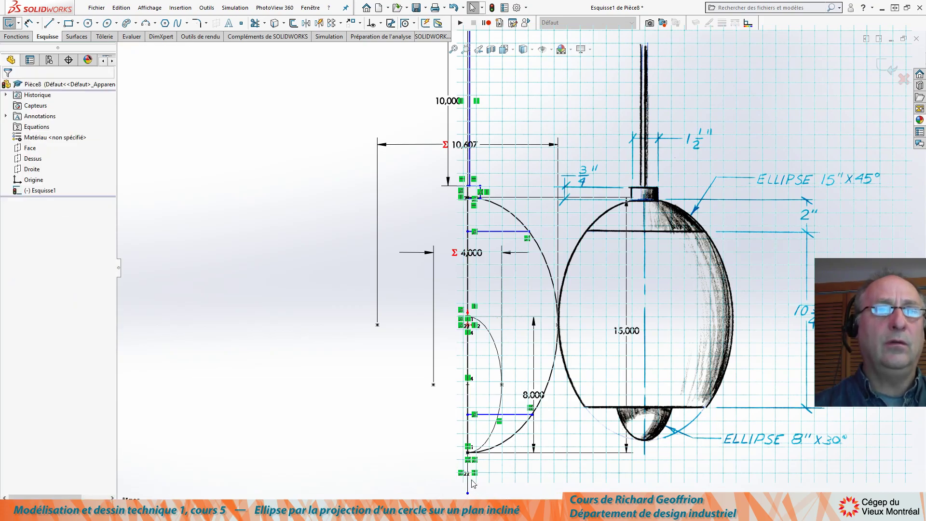
{"action": "left_click", "coordinate": [467, 483]}
{"action": "left_click", "coordinate": [23, 240]}
{"action": "left_click", "coordinate": [343, 446]}
{"action": "middle_click_drag", "start_coordinate": [531, 345], "coordinate": [440, 348], "text": "ctrl"}
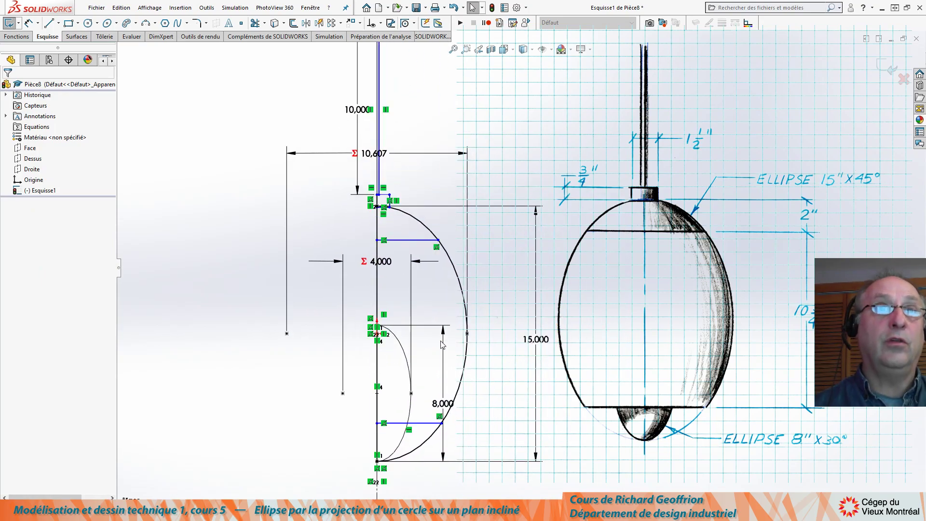
Step: Dimension the upper dividing line 2 inches below the top of the large ellipse
{"action": "scroll", "coordinate": [418, 264], "scroll_direction": "down", "scroll_amount": 2}
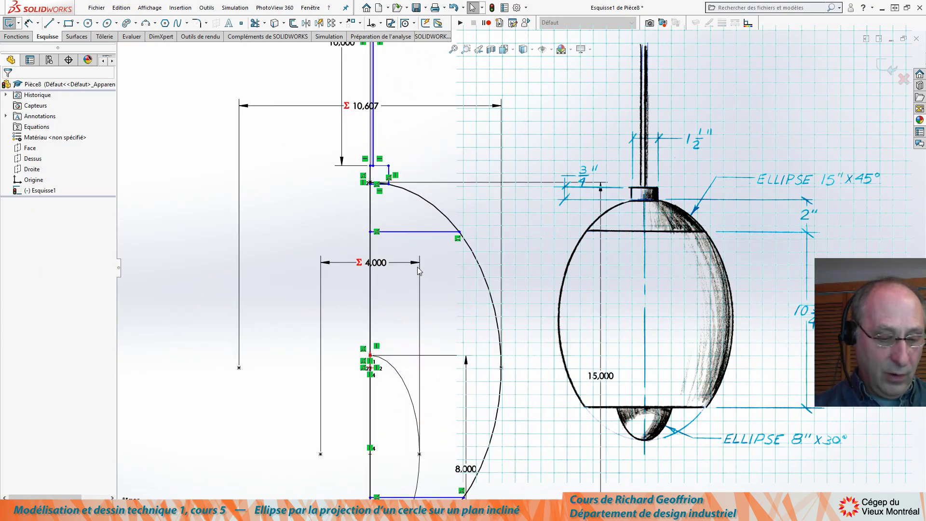
{"action": "key", "text": "d"}
{"action": "scroll", "coordinate": [376, 194], "scroll_direction": "down", "scroll_amount": 5}
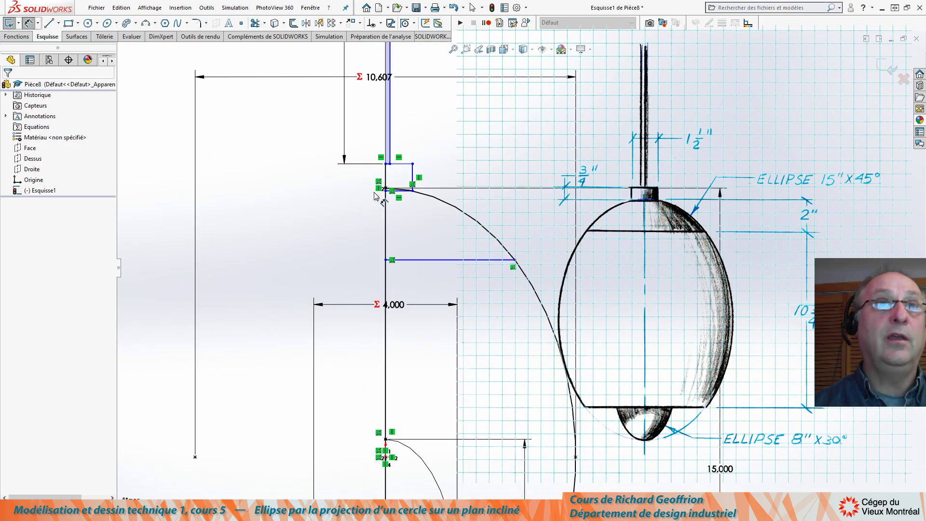
{"action": "scroll", "coordinate": [404, 201], "scroll_direction": "down", "scroll_amount": 2}
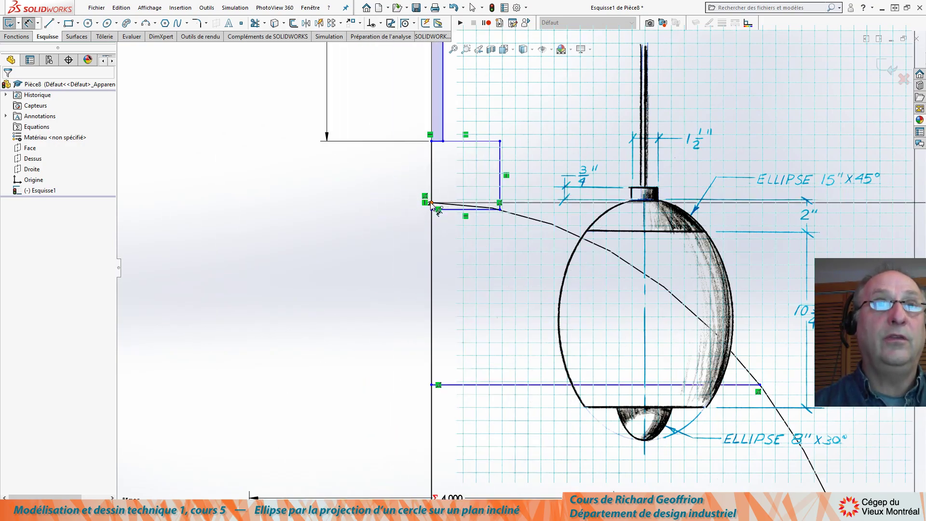
{"action": "left_click", "coordinate": [437, 209]}
{"action": "left_click", "coordinate": [596, 385]}
{"action": "left_click", "coordinate": [878, 293]}
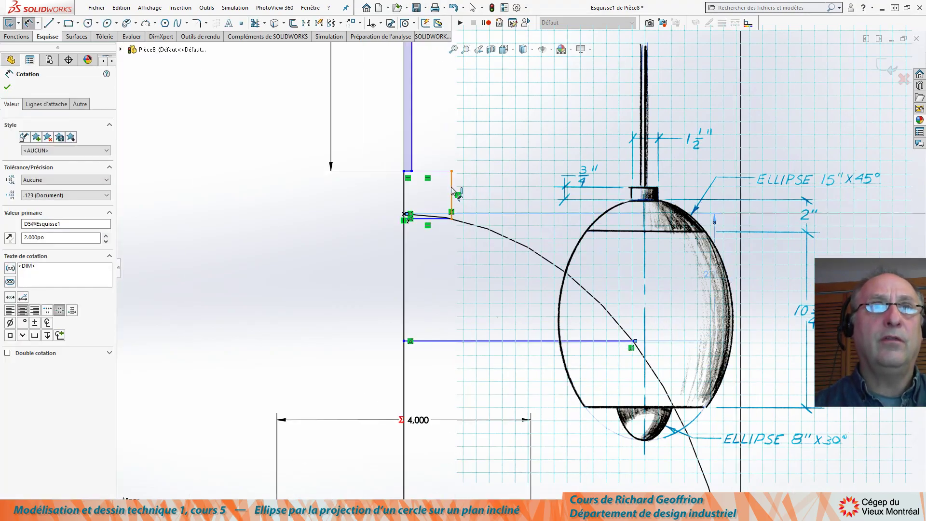
Step: Dimension the cap 0.75 inch high and 1.5 inches in diameter about the construction axis
{"action": "left_click", "coordinate": [452, 191]}
{"action": "left_click", "coordinate": [671, 186]}
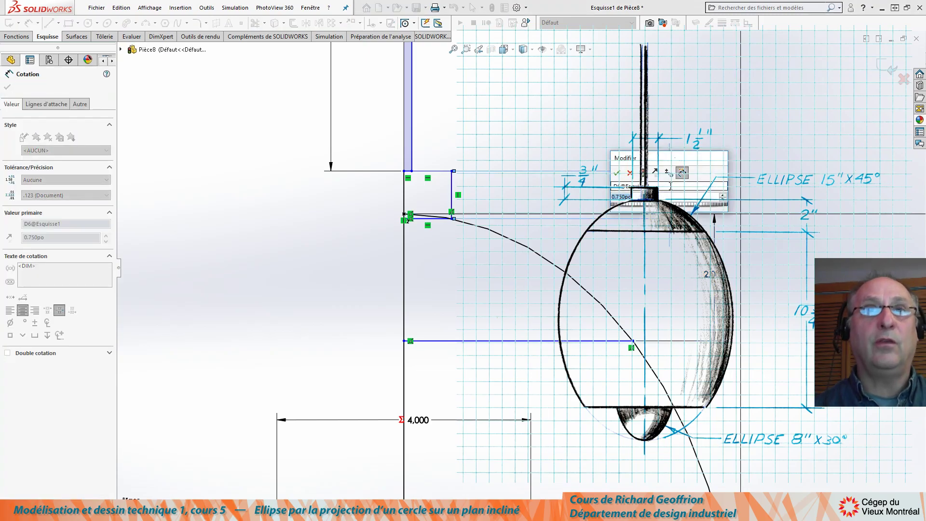
{"action": "key", "text": "Return"}
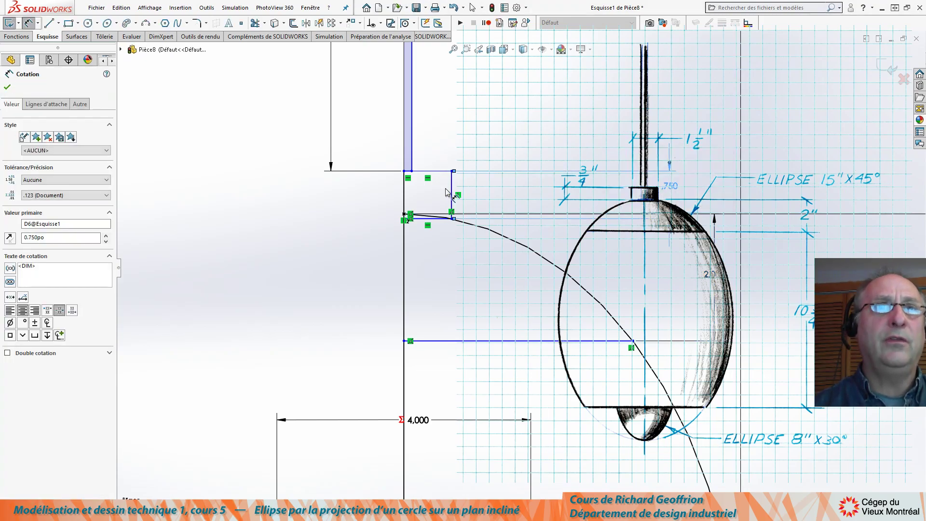
{"action": "left_click", "coordinate": [452, 192]}
{"action": "scroll", "coordinate": [520, 267], "scroll_direction": "up", "scroll_amount": 5}
{"action": "scroll", "coordinate": [520, 359], "scroll_direction": "up", "scroll_amount": 5}
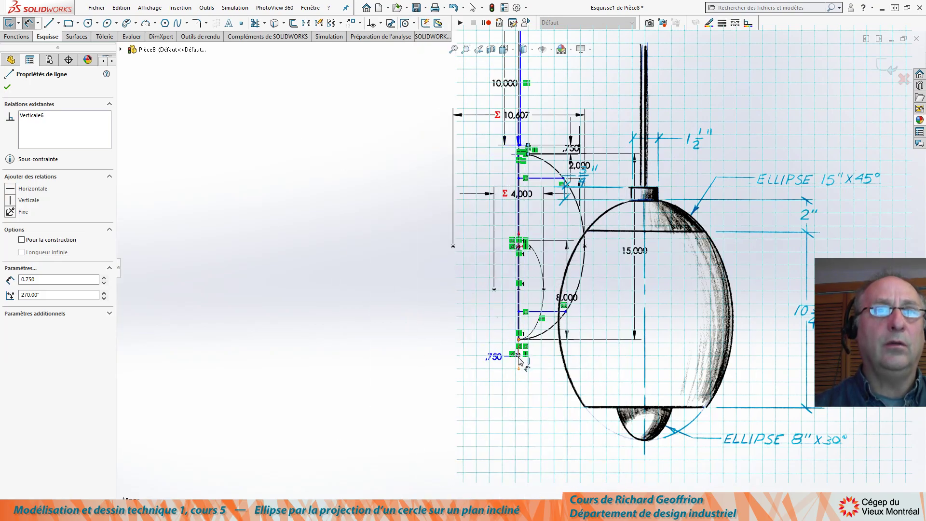
{"action": "left_click", "coordinate": [518, 358]}
{"action": "left_click", "coordinate": [468, 374]}
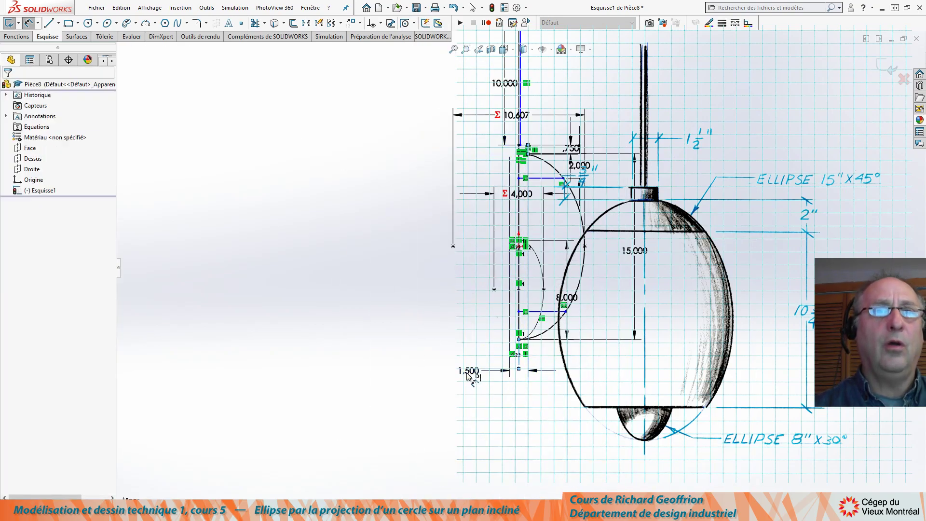
{"action": "key", "text": "Return"}
Step: Dimension the distance between the upper and lower dividing lines at 10.75 inches
{"action": "scroll", "coordinate": [525, 270], "scroll_direction": "down", "scroll_amount": 2}
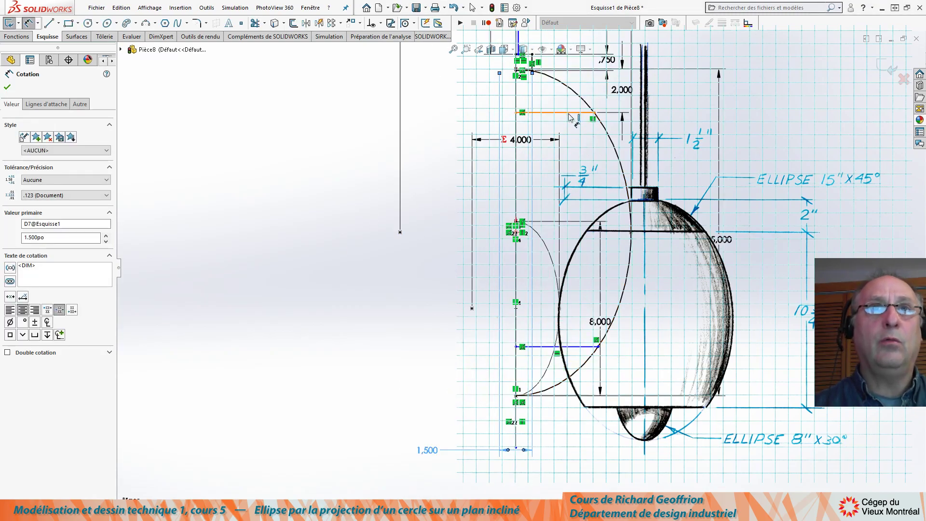
{"action": "left_click", "coordinate": [574, 347]}
{"action": "left_click", "coordinate": [574, 347]}
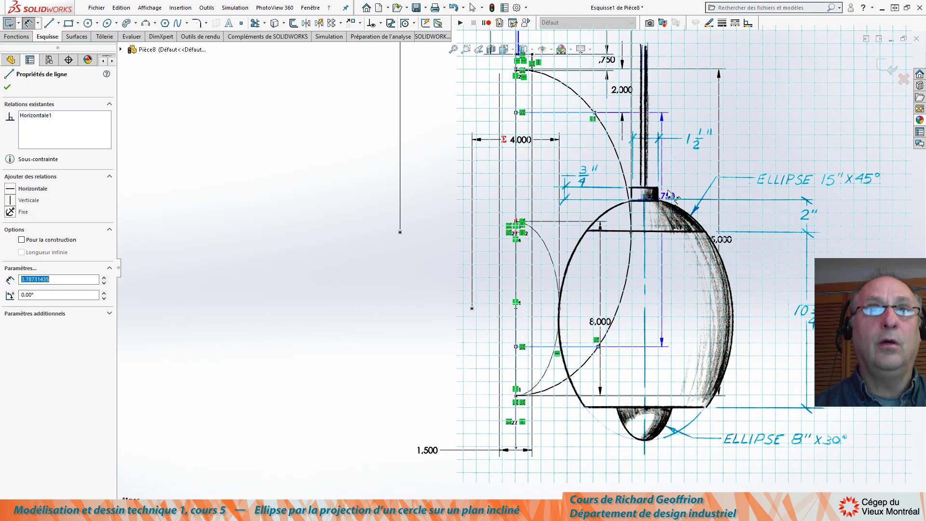
{"action": "left_click", "coordinate": [668, 189]}
{"action": "key", "text": "Return"}
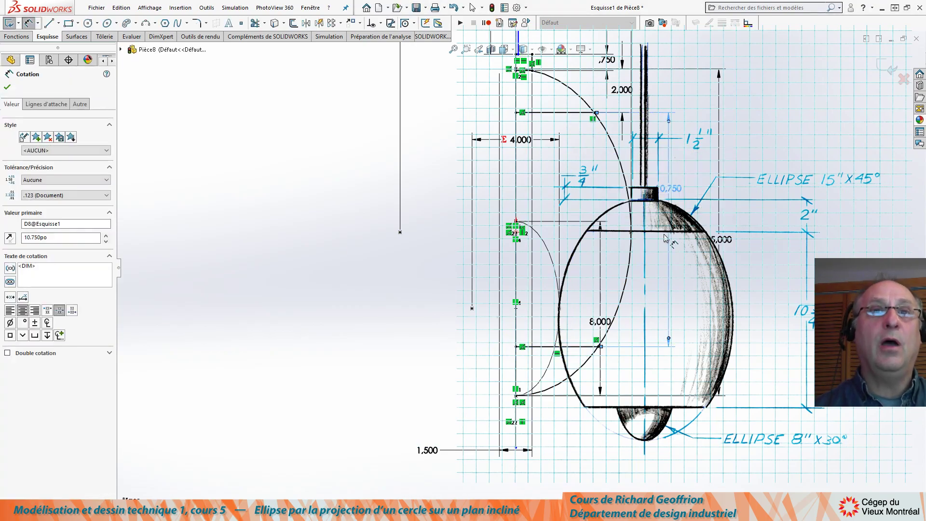
Step: Dimension the rod's diameter at 0.25 inch about the construction axis and finish dimensioning
{"action": "scroll", "coordinate": [540, 193], "scroll_direction": "down", "scroll_amount": 2}
{"action": "scroll", "coordinate": [513, 97], "scroll_direction": "up", "scroll_amount": 2}
{"action": "scroll", "coordinate": [500, 123], "scroll_direction": "down", "scroll_amount": 4}
{"action": "scroll", "coordinate": [498, 128], "scroll_direction": "up", "scroll_amount": 3}
{"action": "scroll", "coordinate": [498, 144], "scroll_direction": "down", "scroll_amount": 1}
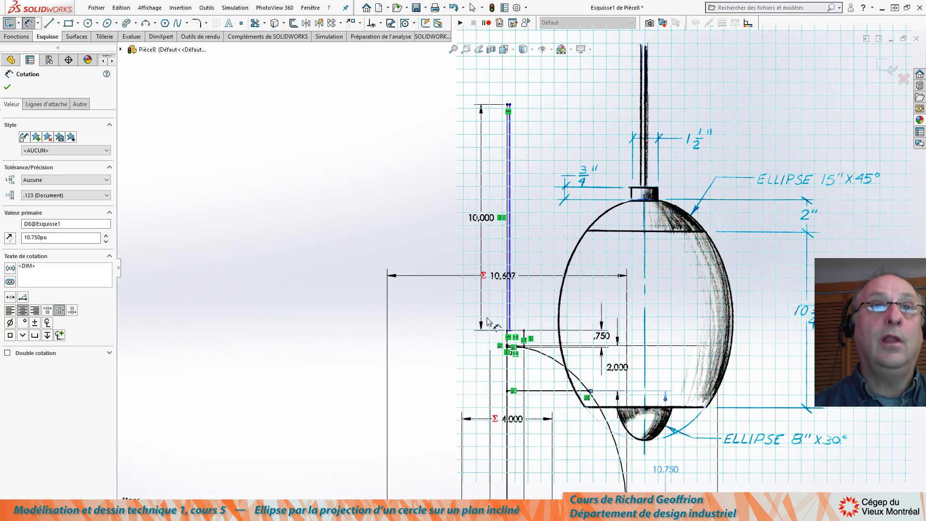
{"action": "scroll", "coordinate": [512, 217], "scroll_direction": "down", "scroll_amount": 1}
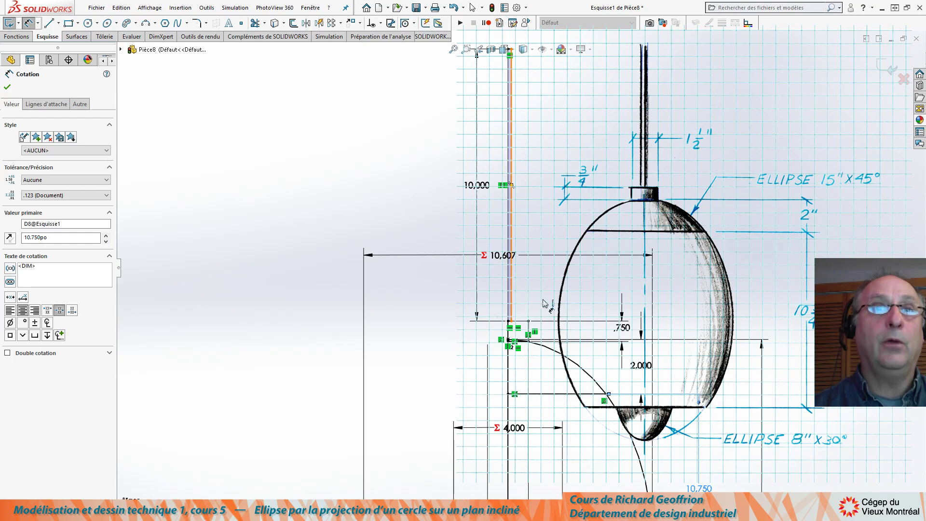
{"action": "left_click", "coordinate": [512, 290]}
{"action": "scroll", "coordinate": [562, 328], "scroll_direction": "up", "scroll_amount": 2}
{"action": "scroll", "coordinate": [558, 360], "scroll_direction": "down", "scroll_amount": 2}
{"action": "scroll", "coordinate": [535, 386], "scroll_direction": "up", "scroll_amount": 4}
{"action": "scroll", "coordinate": [489, 437], "scroll_direction": "down", "scroll_amount": 2}
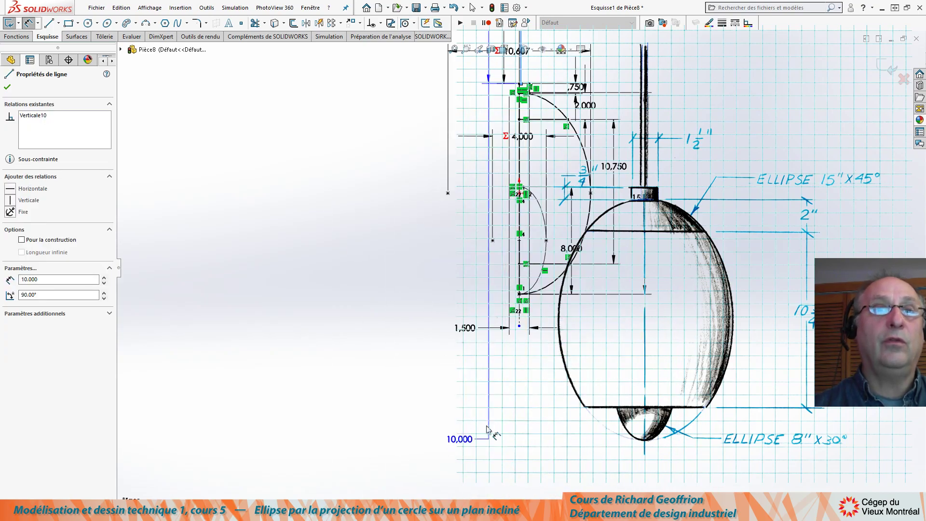
{"action": "left_click", "coordinate": [519, 318]}
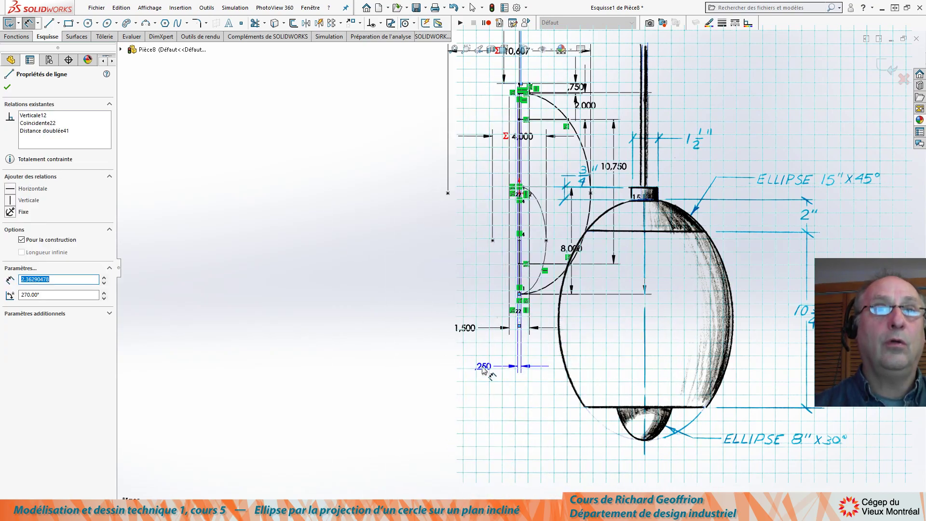
{"action": "left_click", "coordinate": [480, 370]}
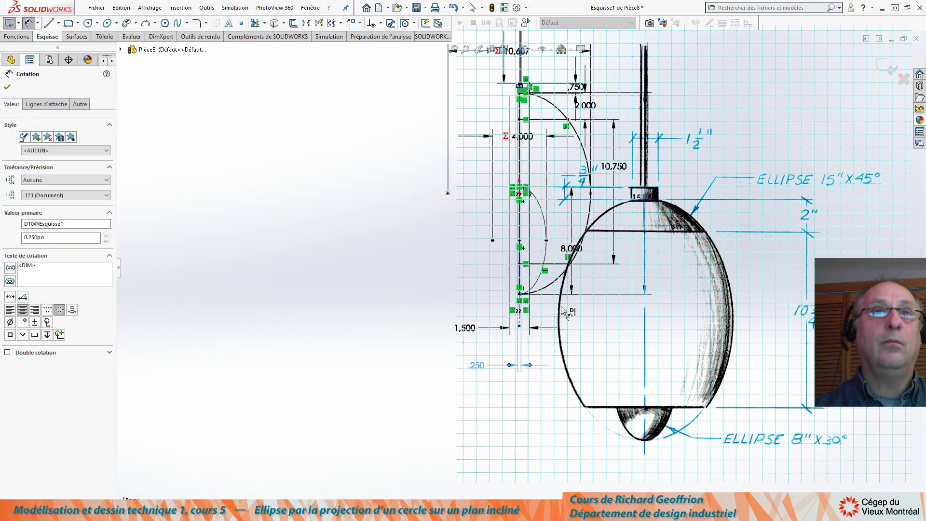
{"action": "scroll", "coordinate": [526, 237], "scroll_direction": "up", "scroll_amount": 2}
{"action": "scroll", "coordinate": [521, 184], "scroll_direction": "down", "scroll_amount": 4}
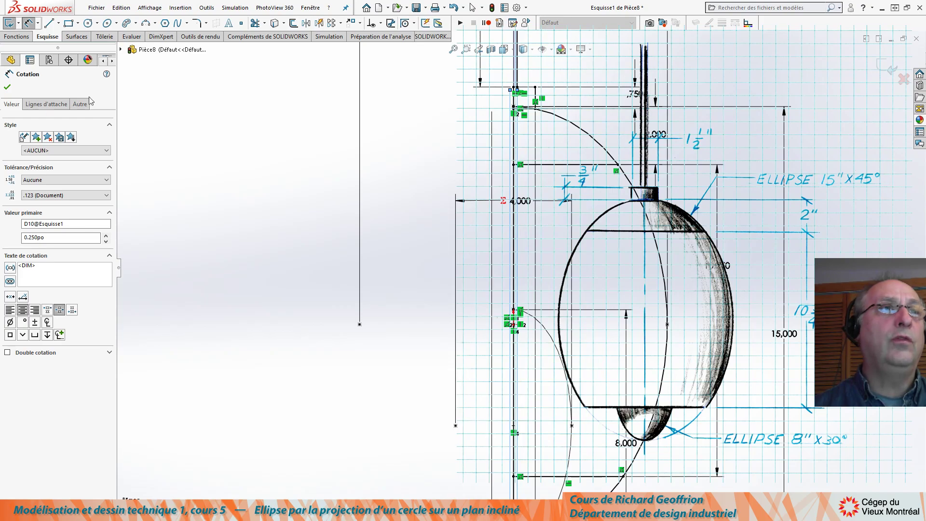
{"action": "left_click", "coordinate": [6, 89]}
{"action": "middle_click_drag", "start_coordinate": [425, 262], "coordinate": [185, 223], "text": "ctrl"}
{"action": "scroll", "coordinate": [259, 245], "scroll_direction": "up", "scroll_amount": 3}
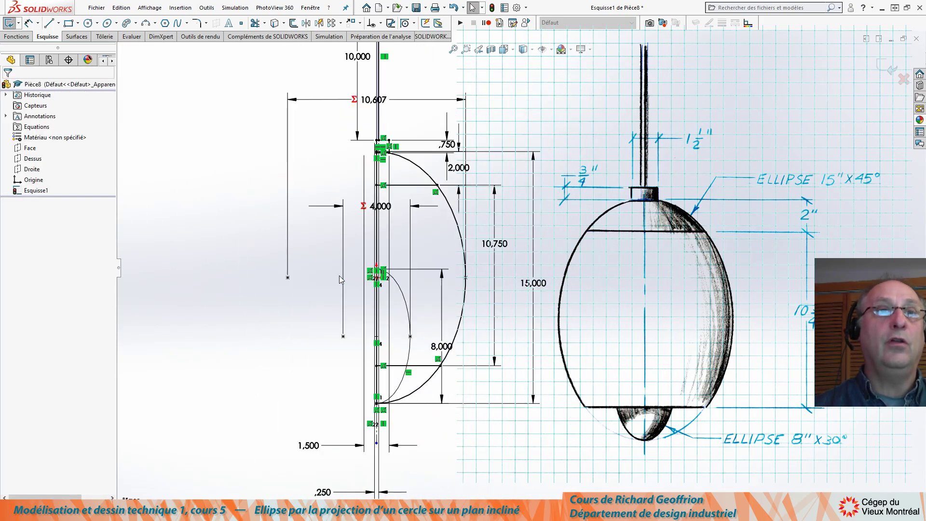
{"action": "scroll", "coordinate": [380, 196], "scroll_direction": "up", "scroll_amount": 2}
{"action": "middle_click_drag", "start_coordinate": [380, 196], "coordinate": [407, 209], "text": "ctrl"}
{"action": "scroll", "coordinate": [407, 210], "scroll_direction": "down", "scroll_amount": 1}
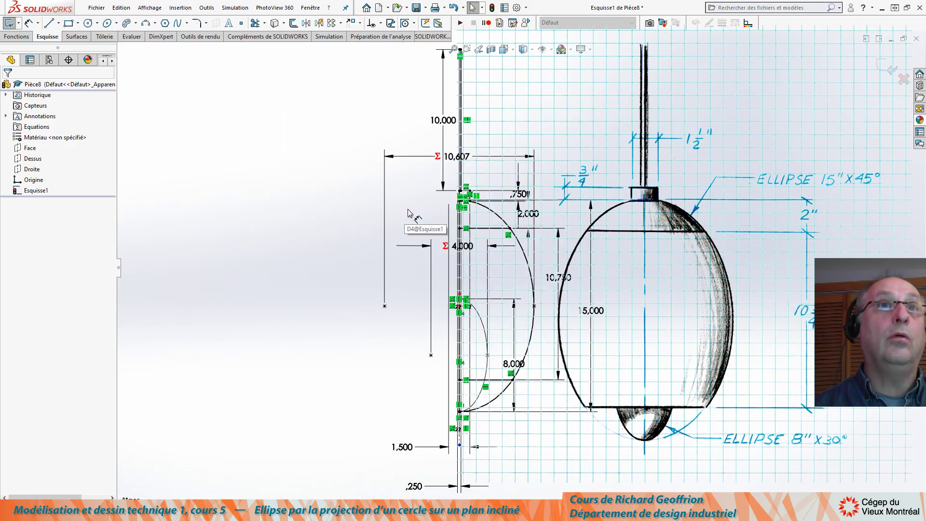
{"action": "middle_click_drag", "start_coordinate": [383, 252], "coordinate": [277, 251], "text": "ctrl"}
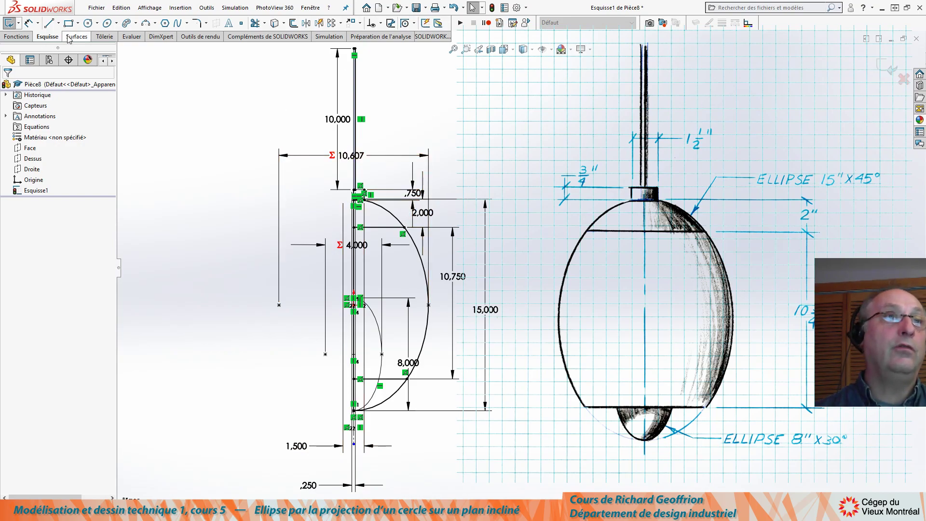
Step: Start a 360-degree revolve of the profile, clearing the axis and choosing the construction line below the ellipses again
{"action": "left_click", "coordinate": [16, 36]}
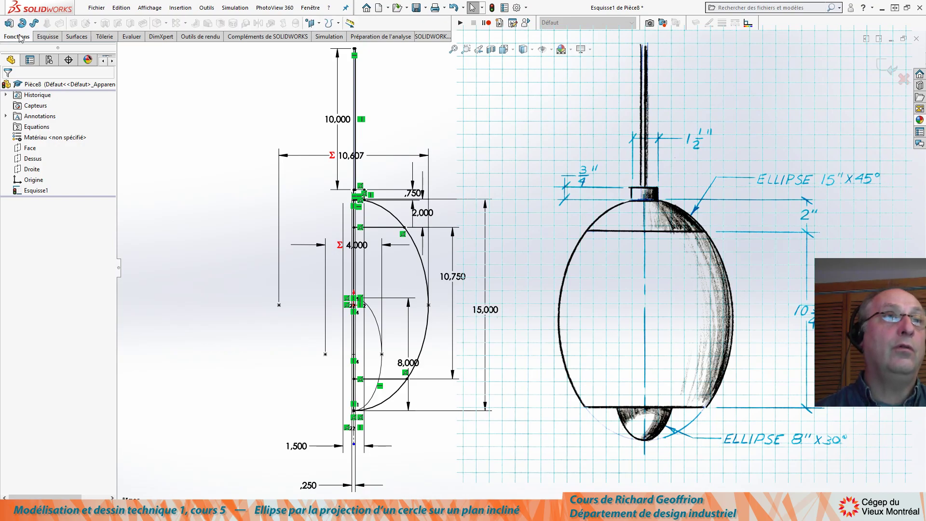
{"action": "left_click", "coordinate": [20, 24]}
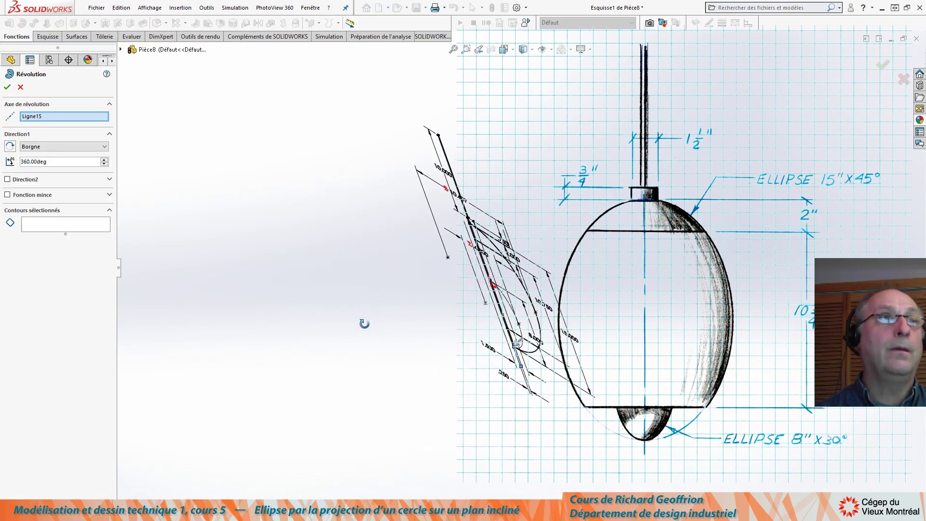
{"action": "middle_click_drag", "start_coordinate": [433, 266], "coordinate": [426, 257]}
{"action": "scroll", "coordinate": [489, 277], "scroll_direction": "down", "scroll_amount": 3}
{"action": "scroll", "coordinate": [470, 262], "scroll_direction": "down", "scroll_amount": 3}
{"action": "scroll", "coordinate": [459, 340], "scroll_direction": "up", "scroll_amount": 3}
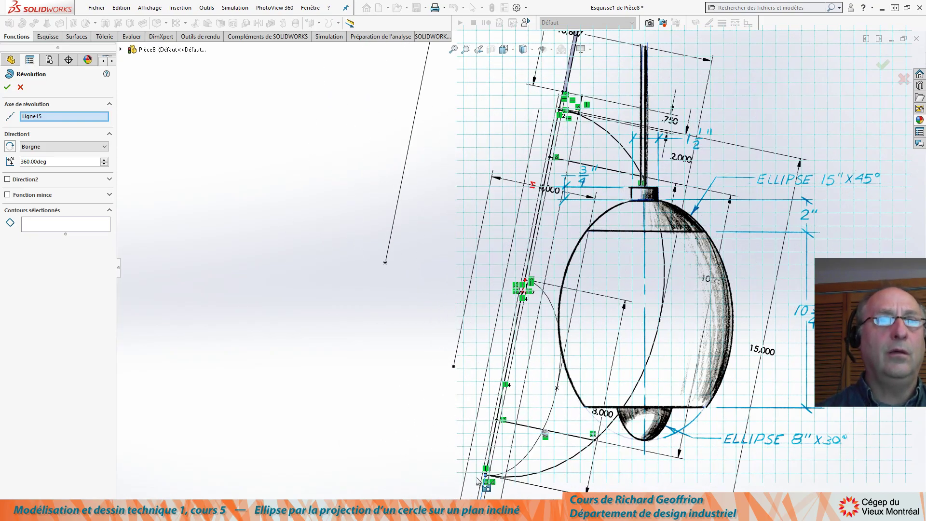
{"action": "scroll", "coordinate": [474, 456], "scroll_direction": "up", "scroll_amount": 1}
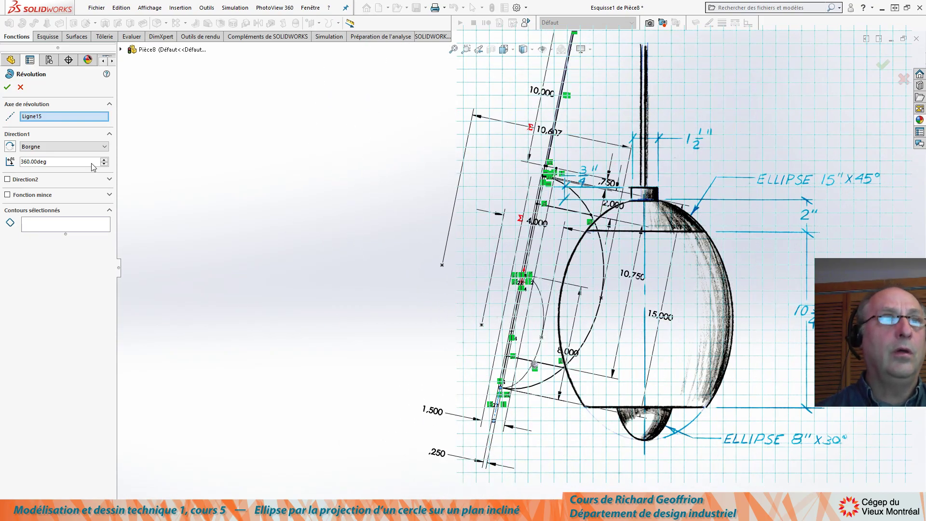
{"action": "left_click", "coordinate": [45, 117]}
{"action": "key", "text": "Delete"}
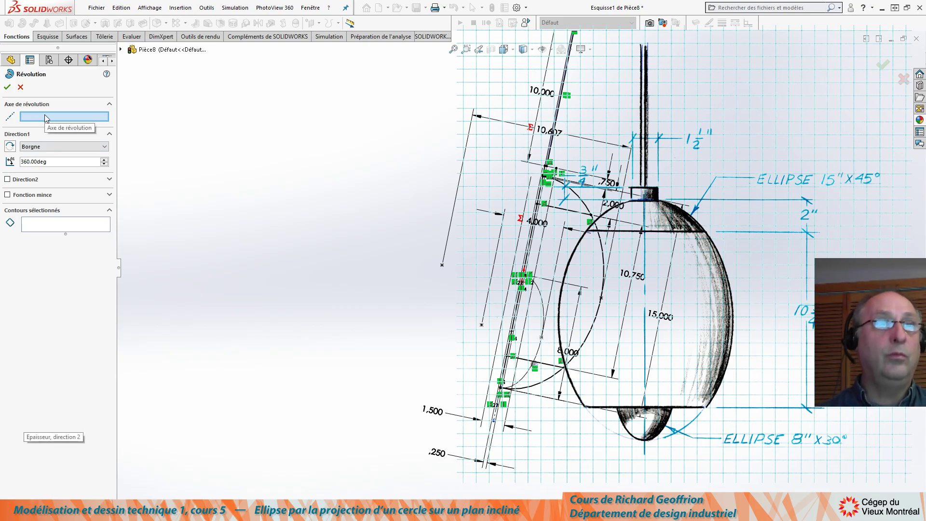
{"action": "scroll", "coordinate": [466, 422], "scroll_direction": "down", "scroll_amount": 3}
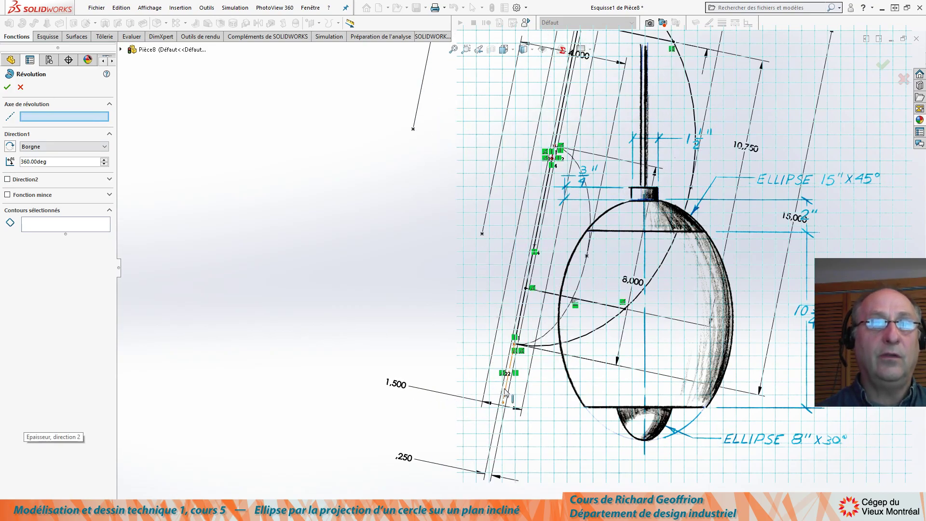
{"action": "left_click", "coordinate": [505, 391]}
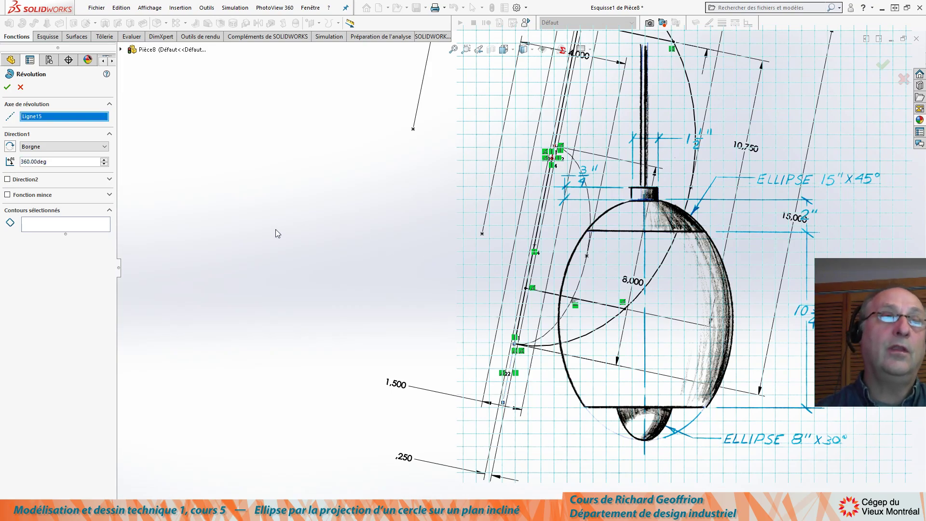
Step: Choose both contours between the dividing lines, outside and inside the small ellipse, and complete the revolve
{"action": "left_click", "coordinate": [51, 226]}
{"action": "left_click", "coordinate": [662, 192]}
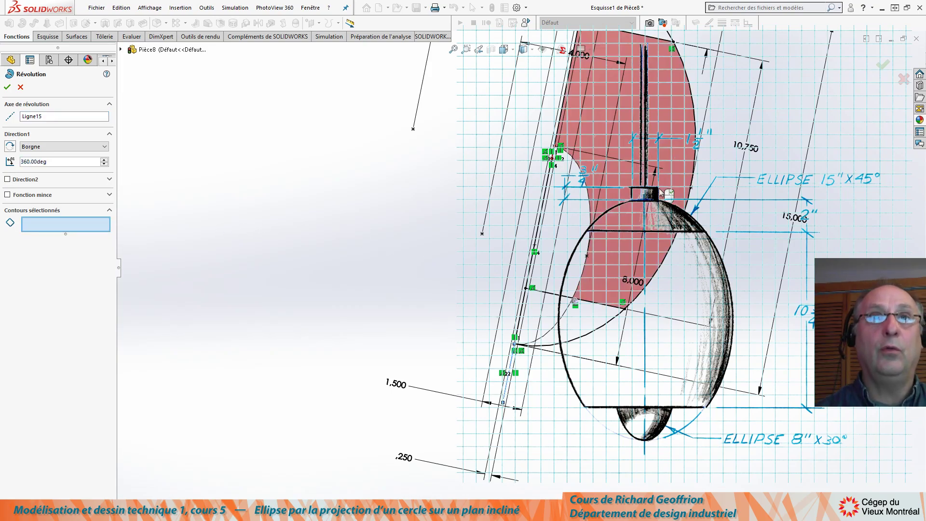
{"action": "left_click", "coordinate": [552, 242]}
{"action": "scroll", "coordinate": [368, 227], "scroll_direction": "up", "scroll_amount": 3}
{"action": "middle_click_drag", "start_coordinate": [367, 227], "coordinate": [471, 218]}
{"action": "right_click", "coordinate": [362, 181]}
{"action": "scroll", "coordinate": [598, 181], "scroll_direction": "down", "scroll_amount": 2}
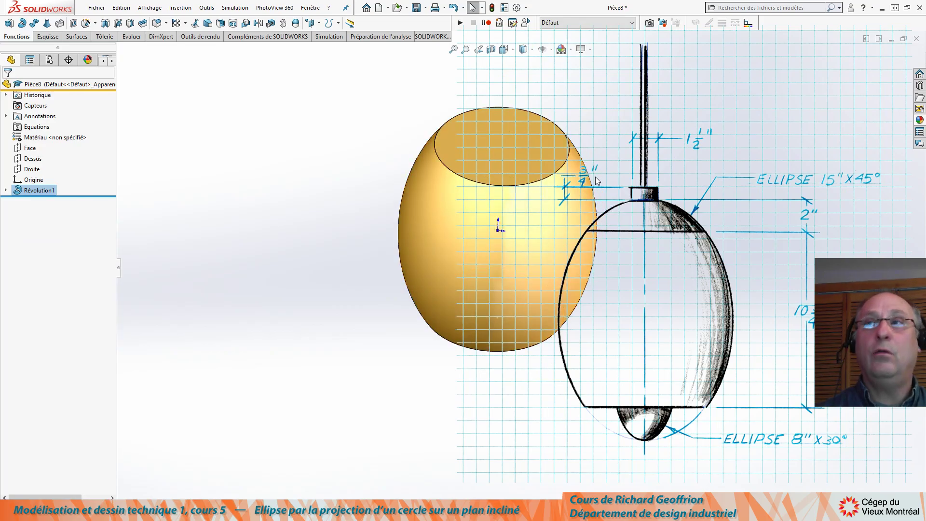
Step: Shell the revolved body with a 0.1 inch wall, removing its flat top and bottom faces
{"action": "middle_click_drag", "start_coordinate": [556, 203], "coordinate": [444, 211], "text": "ctrl"}
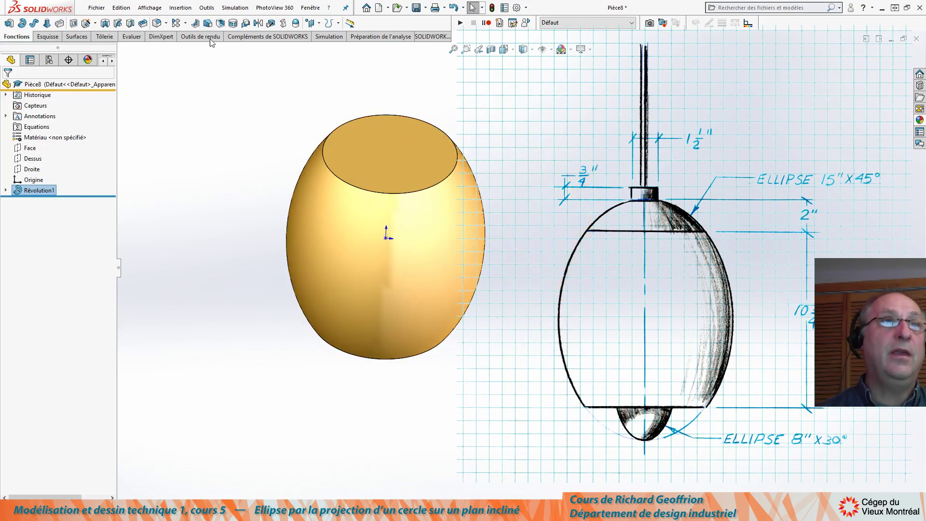
{"action": "left_click", "coordinate": [220, 24]}
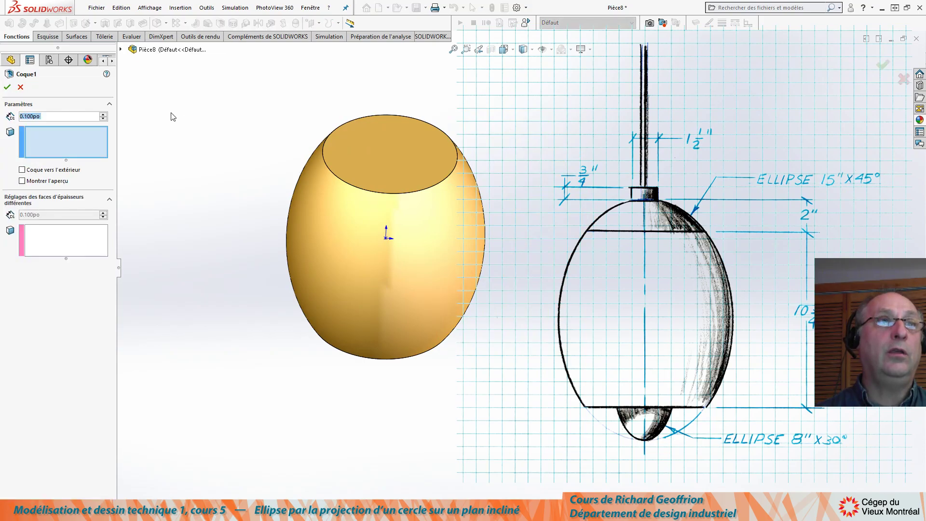
{"action": "left_click", "coordinate": [387, 164]}
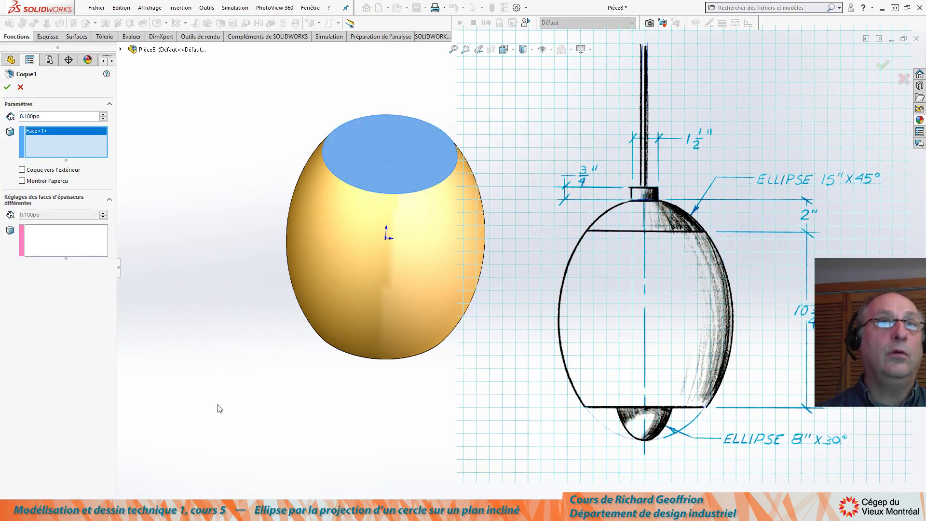
{"action": "left_click", "coordinate": [336, 329]}
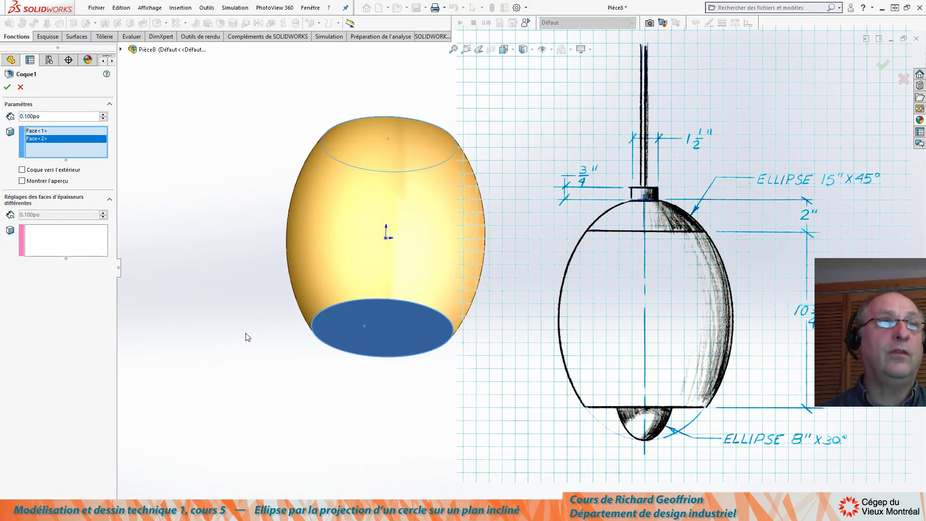
{"action": "key", "text": "Return"}
{"action": "middle_click_drag", "start_coordinate": [237, 325], "coordinate": [223, 219]}
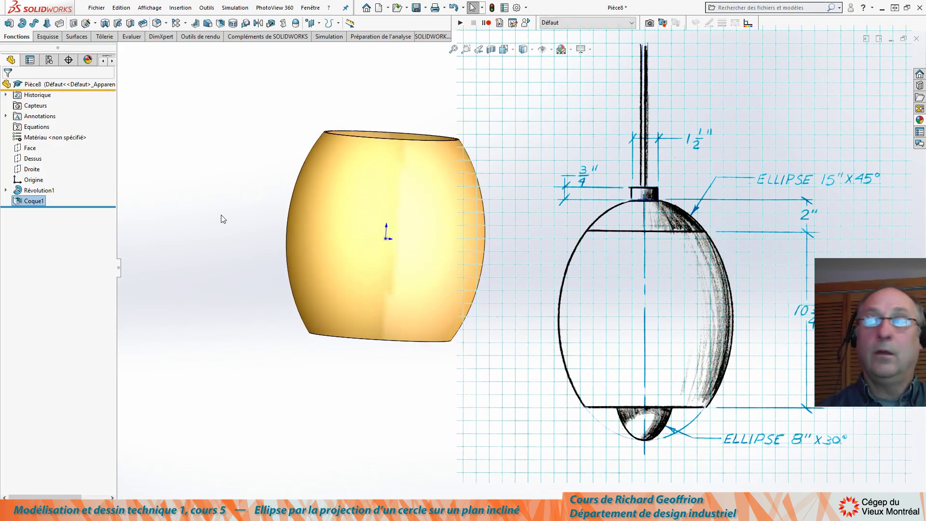
Step: Revolve the small ellipse's two lower regions of the existing sketch 360 degrees about the construction line, without merging the result
{"action": "left_click", "coordinate": [6, 190]}
{"action": "left_click", "coordinate": [47, 200]}
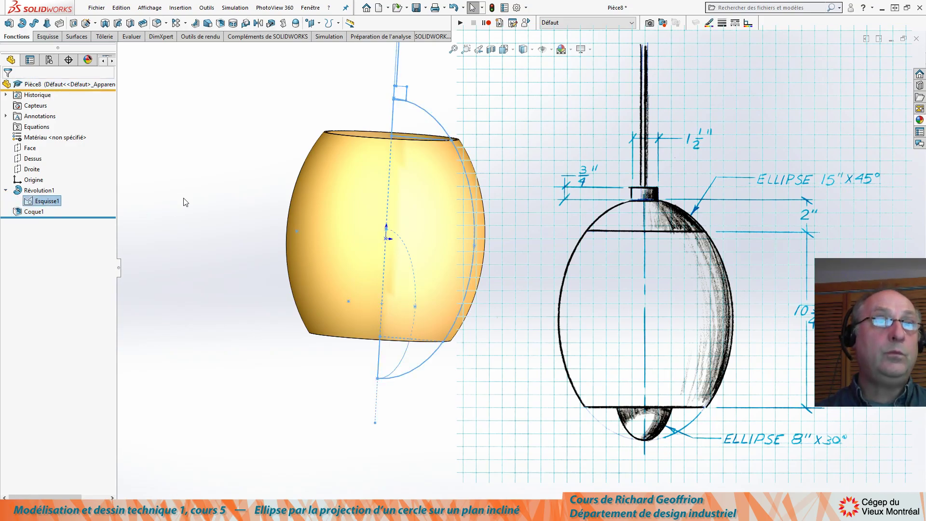
{"action": "left_click", "coordinate": [22, 24]}
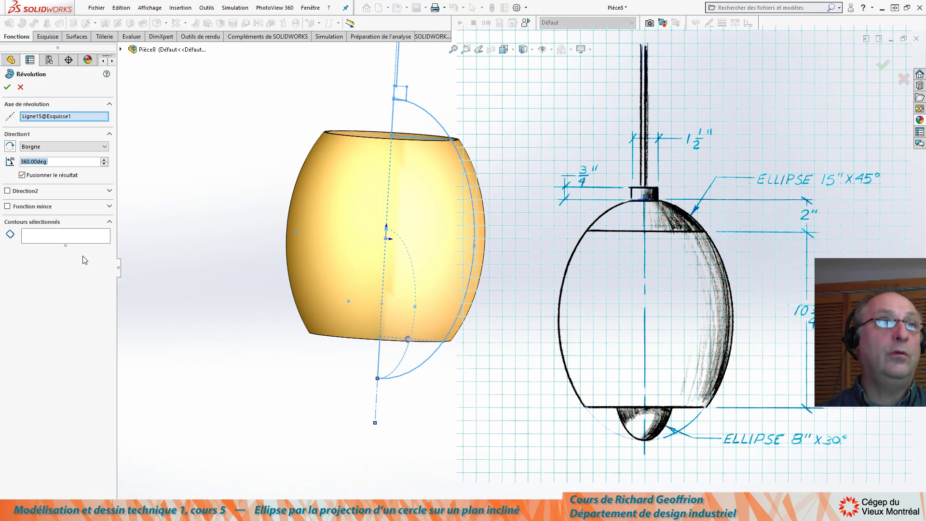
{"action": "left_click", "coordinate": [42, 241]}
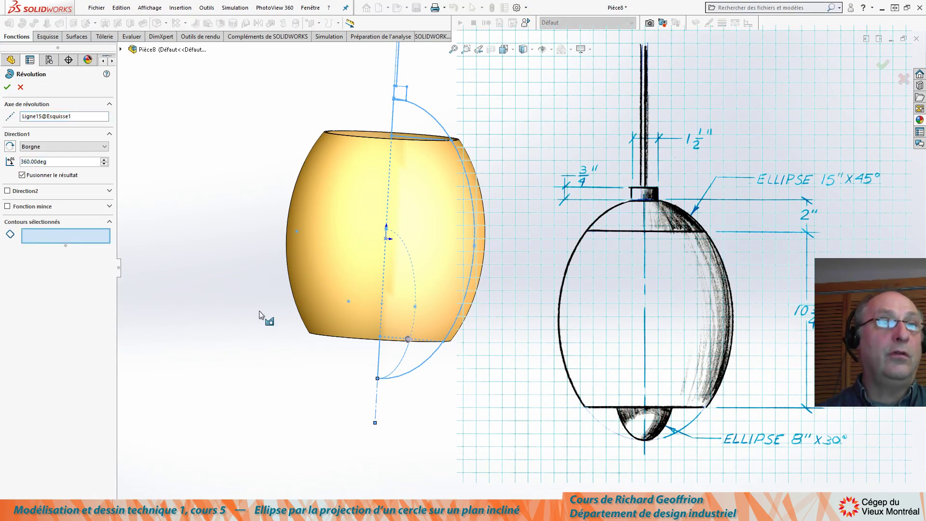
{"action": "left_click", "coordinate": [388, 357]}
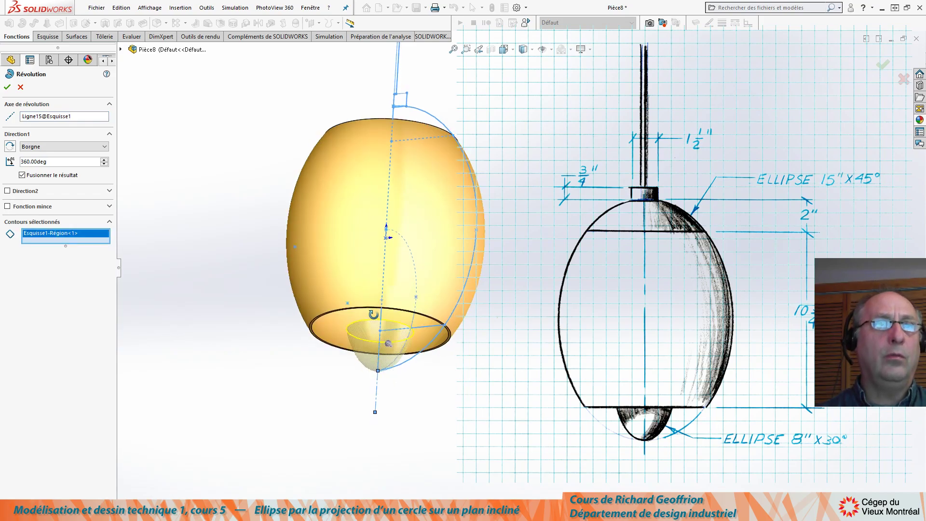
{"action": "left_click", "coordinate": [389, 307]}
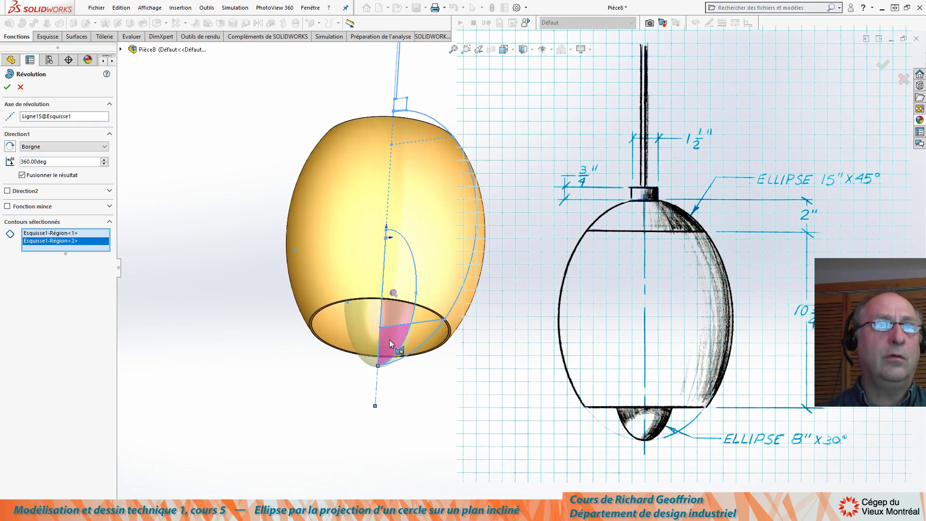
{"action": "middle_click_drag", "start_coordinate": [407, 295], "coordinate": [407, 390]}
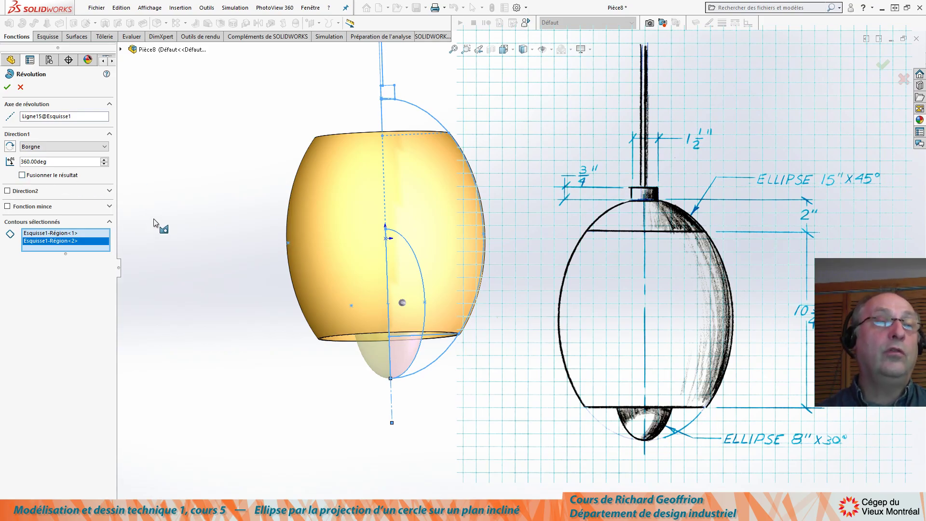
{"action": "right_click", "coordinate": [191, 273]}
{"action": "middle_click_drag", "start_coordinate": [227, 273], "coordinate": [271, 241]}
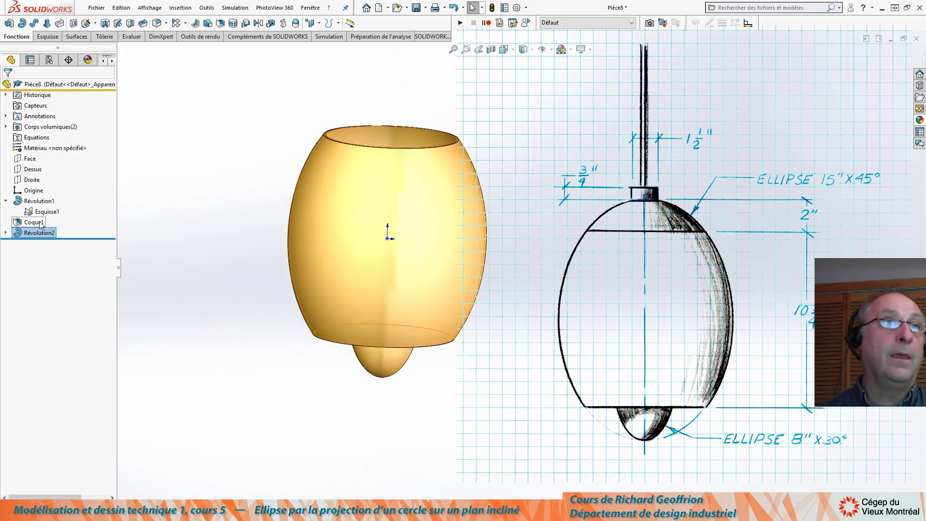
Step: Show the sketch used by the first revolve
{"action": "left_click", "coordinate": [29, 212]}
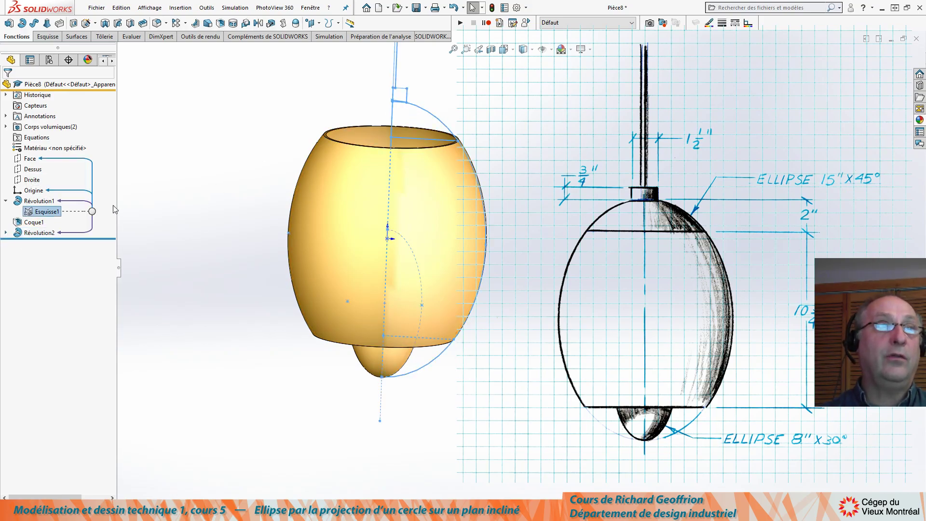
{"action": "left_click", "coordinate": [31, 212]}
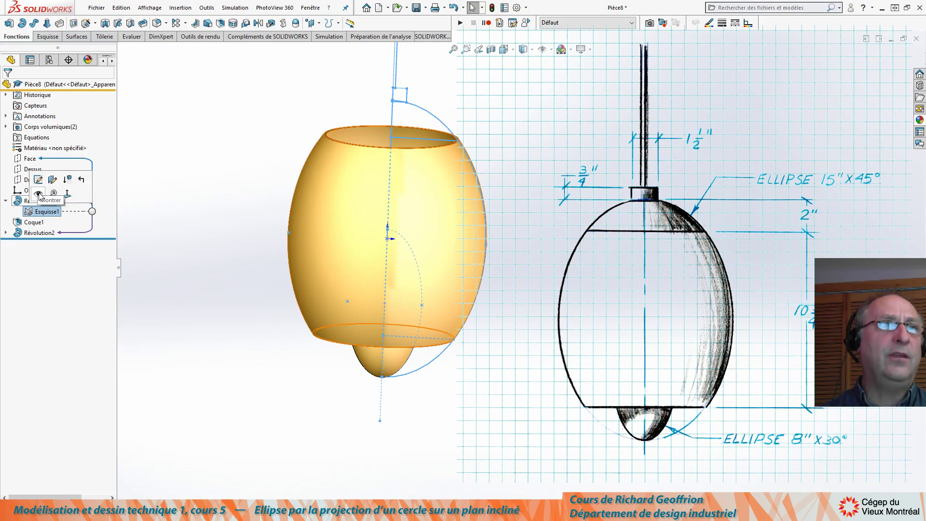
{"action": "left_click", "coordinate": [38, 195]}
Step: Start a revolve from the visible sketch and choose the upper dome, the collar and the sliver between them as contours
{"action": "scroll", "coordinate": [412, 113], "scroll_direction": "down", "scroll_amount": 3}
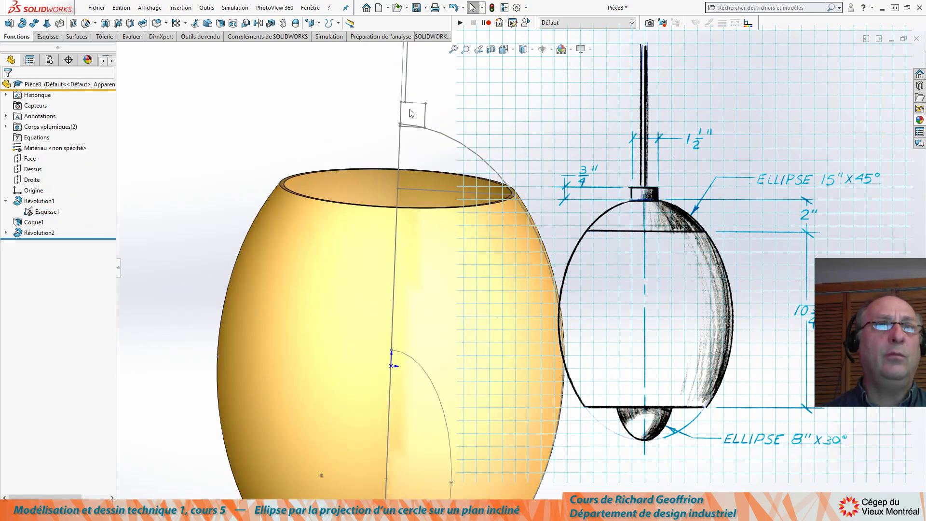
{"action": "left_click", "coordinate": [21, 23]}
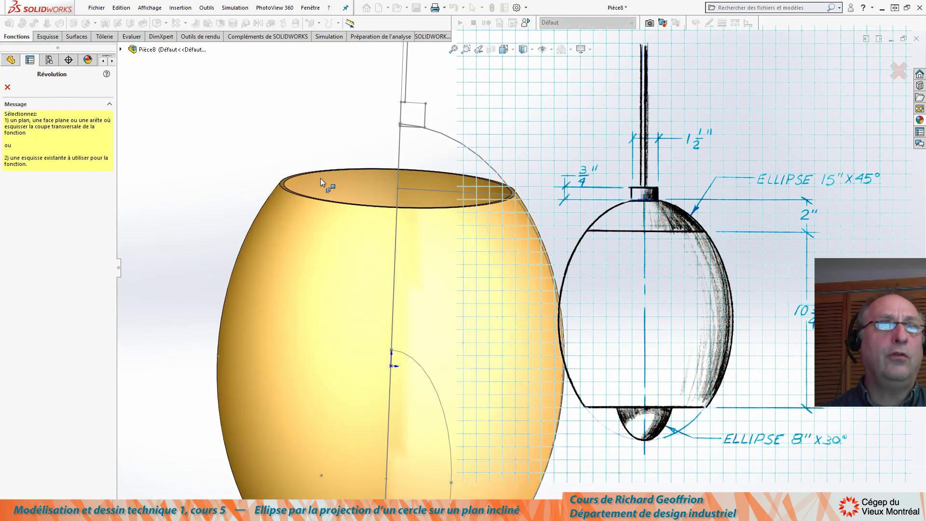
{"action": "left_click", "coordinate": [460, 144]}
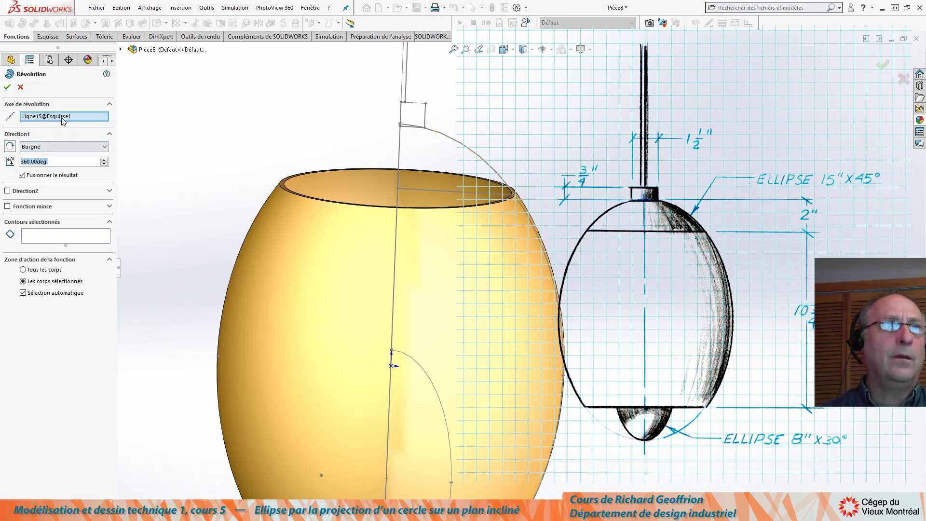
{"action": "left_click", "coordinate": [451, 176]}
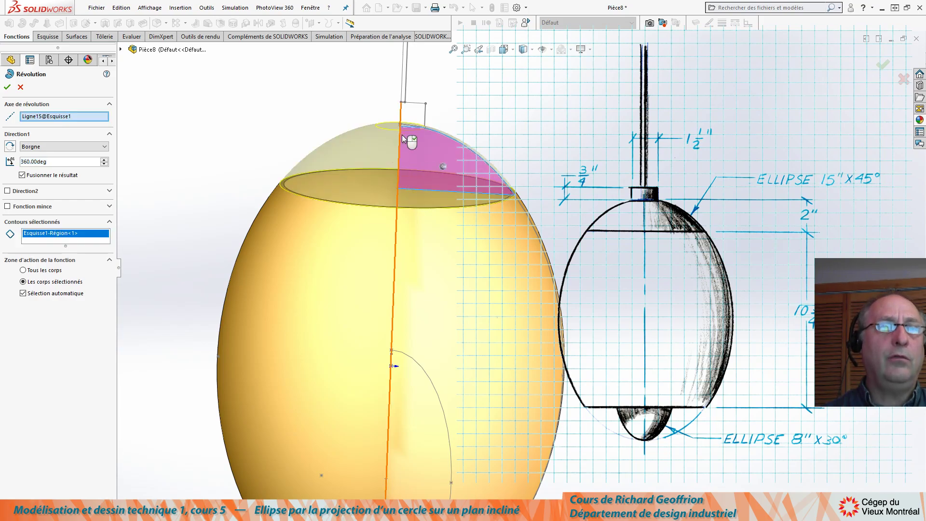
{"action": "scroll", "coordinate": [410, 150], "scroll_direction": "down", "scroll_amount": 3}
{"action": "scroll", "coordinate": [440, 155], "scroll_direction": "down", "scroll_amount": 2}
{"action": "left_click", "coordinate": [479, 176]}
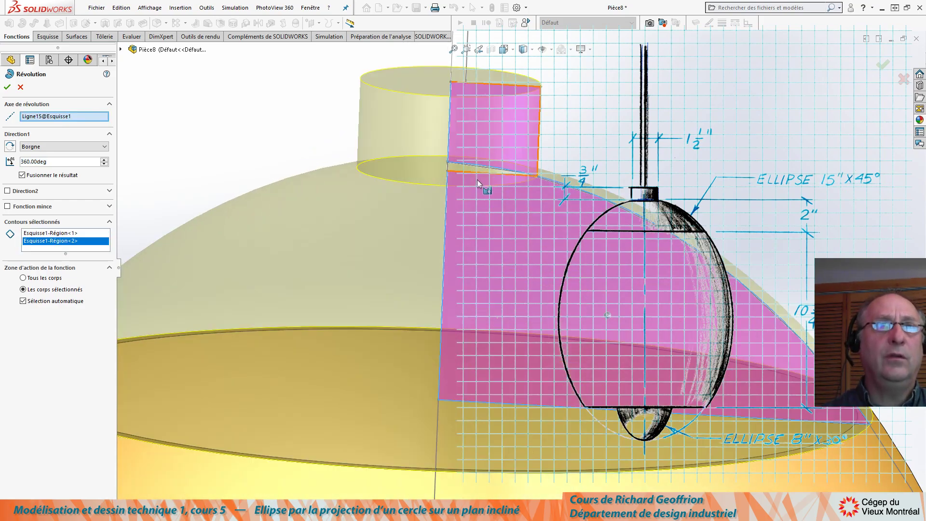
{"action": "left_click", "coordinate": [466, 169]}
{"action": "scroll", "coordinate": [456, 193], "scroll_direction": "up", "scroll_amount": 3}
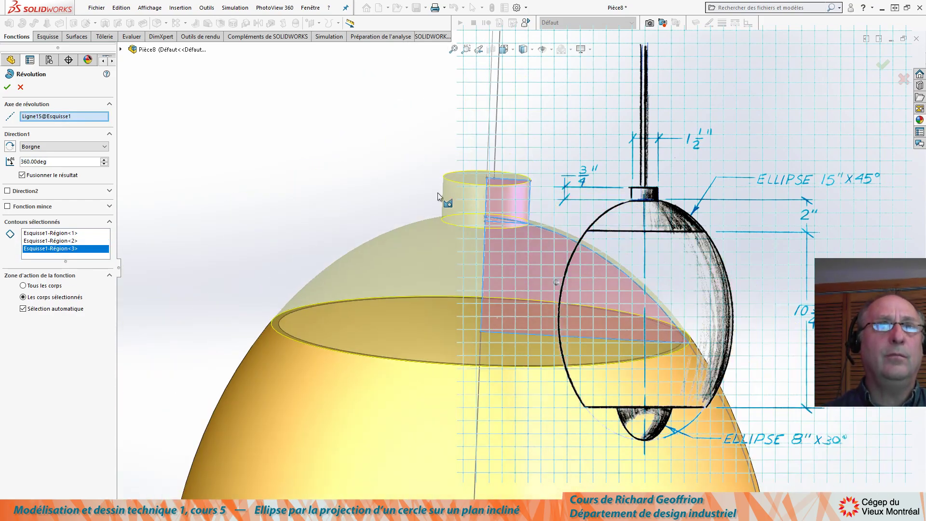
Step: Turn off merging and complete the 360-degree revolve of the cap as a separate body
{"action": "middle_click_drag", "start_coordinate": [341, 186], "coordinate": [334, 193]}
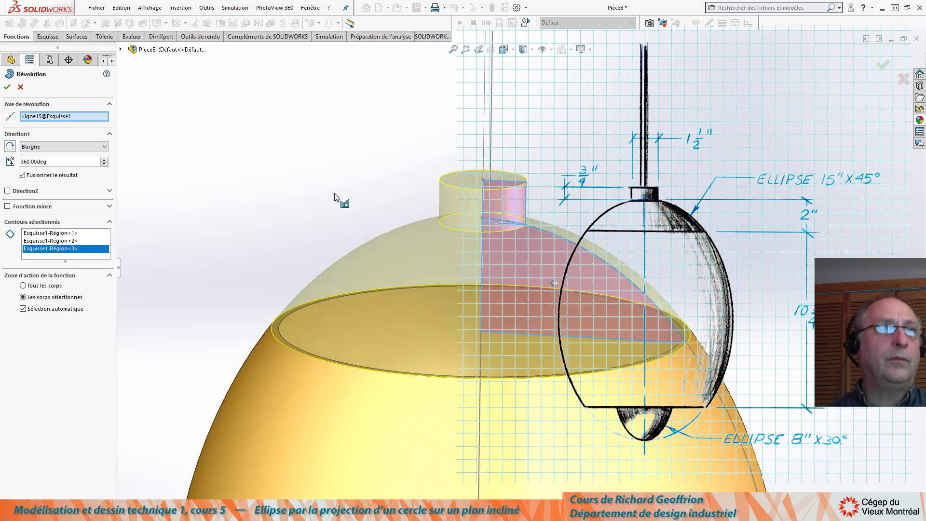
{"action": "left_click", "coordinate": [22, 175]}
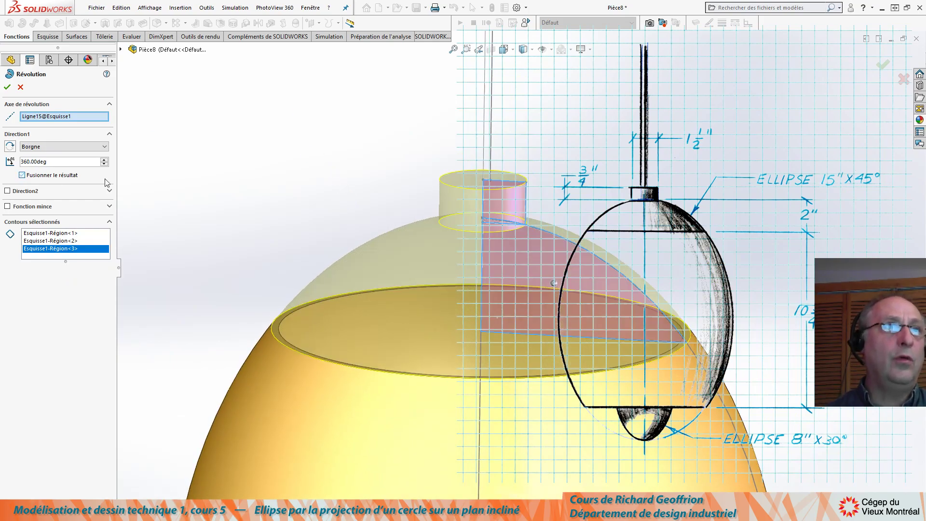
{"action": "right_click", "coordinate": [156, 161]}
{"action": "key", "text": "f"}
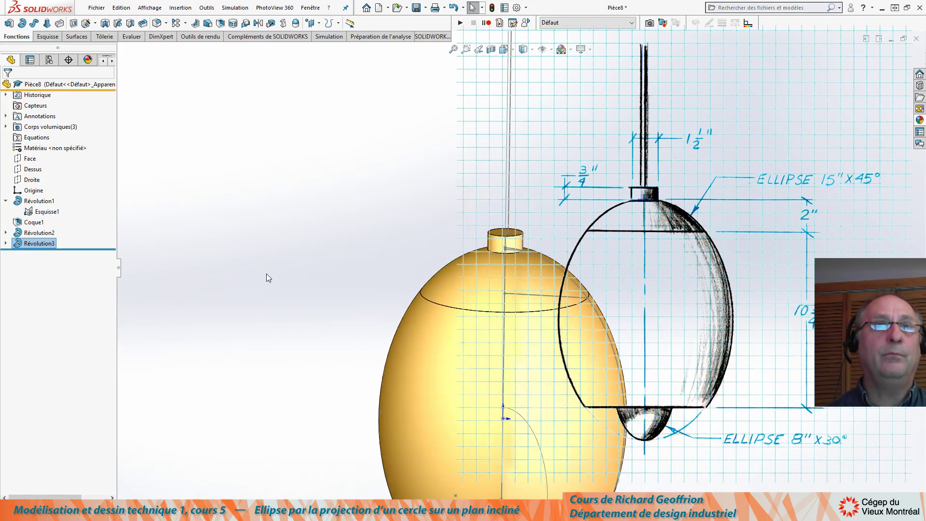
Step: Revolve the rod contour of the same sketch 360 degrees above the collar, with the result merged
{"action": "scroll", "coordinate": [531, 189], "scroll_direction": "down", "scroll_amount": 5}
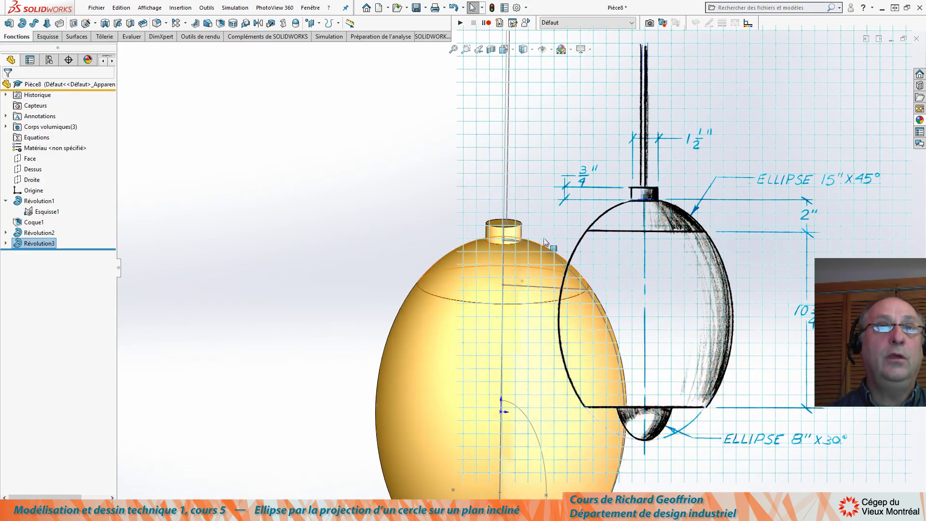
{"action": "left_click", "coordinate": [30, 213]}
{"action": "scroll", "coordinate": [472, 186], "scroll_direction": "down", "scroll_amount": 2}
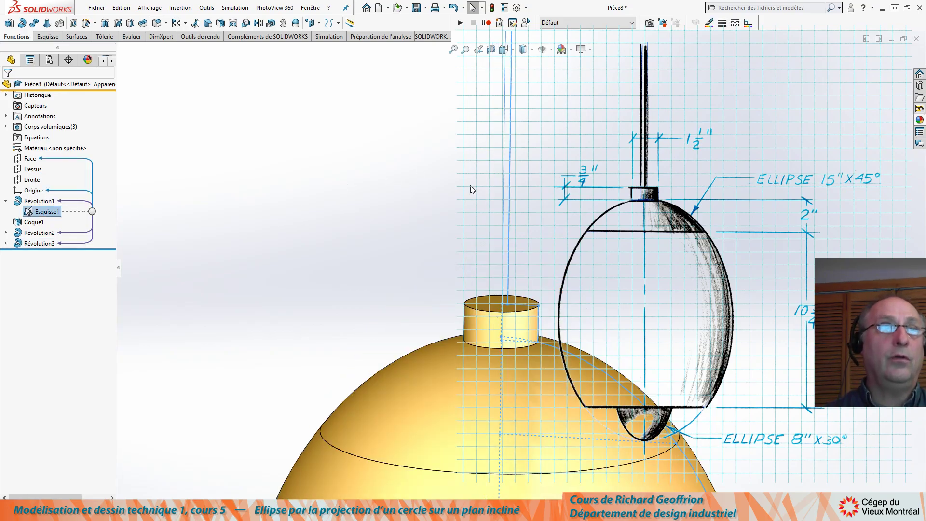
{"action": "left_click", "coordinate": [507, 189]}
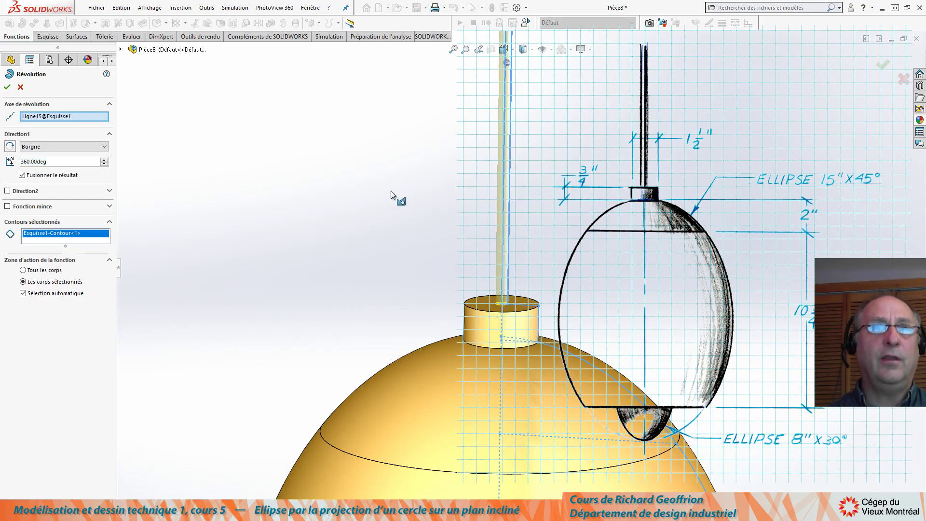
{"action": "key", "text": "Return"}
{"action": "scroll", "coordinate": [399, 404], "scroll_direction": "up", "scroll_amount": 9}
{"action": "middle_click_drag", "start_coordinate": [399, 404], "coordinate": [467, 277]}
{"action": "middle_click_drag", "start_coordinate": [440, 321], "coordinate": [301, 285], "text": "ctrl"}
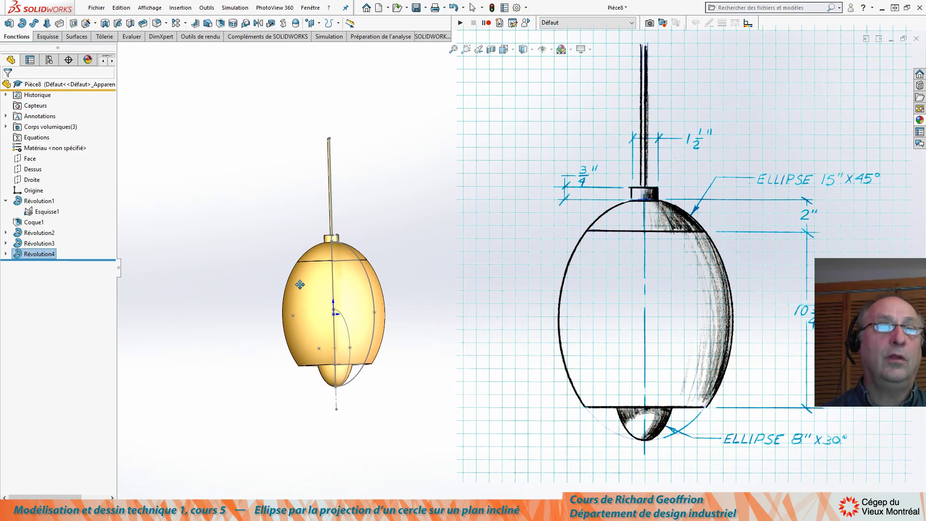
{"action": "mouse_move", "coordinate": [408, 271]}
{"action": "middle_mouse_down"}
{"action": "mouse_move", "coordinate": [416, 270]}
{"action": "mouse_move", "coordinate": [407, 274]}
{"action": "middle_mouse_up"}
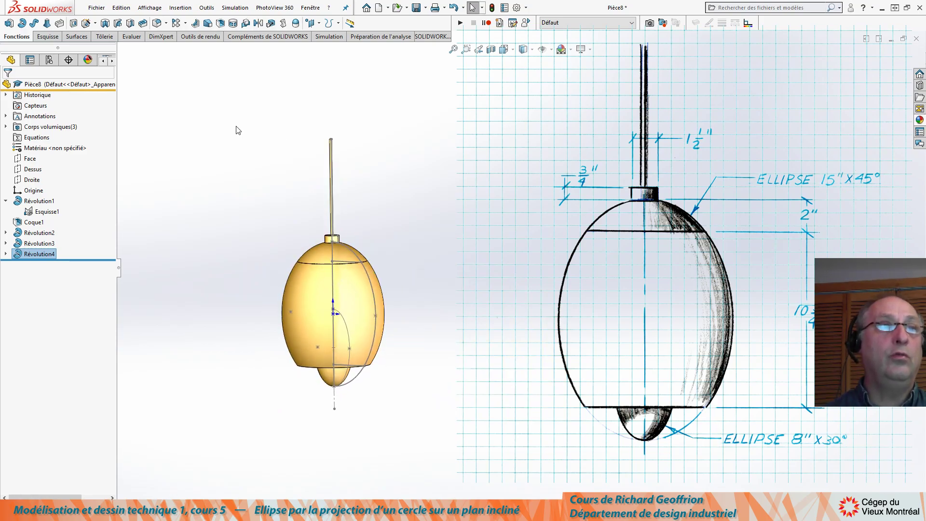
{"action": "left_click", "coordinate": [163, 194]}
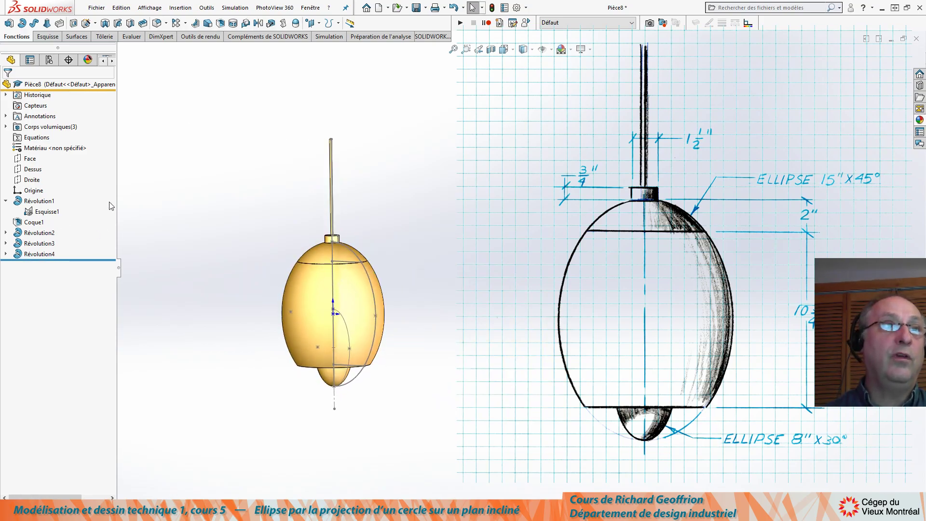
Step: Select the shell feature and open the neon tube category (Tube néon) among the light appearances
{"action": "left_click", "coordinate": [18, 223]}
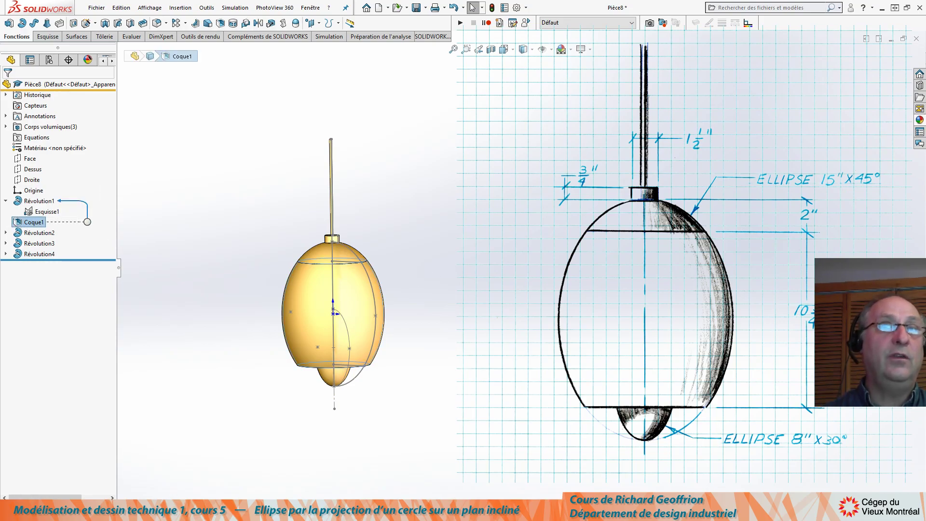
{"action": "left_click", "coordinate": [919, 122]}
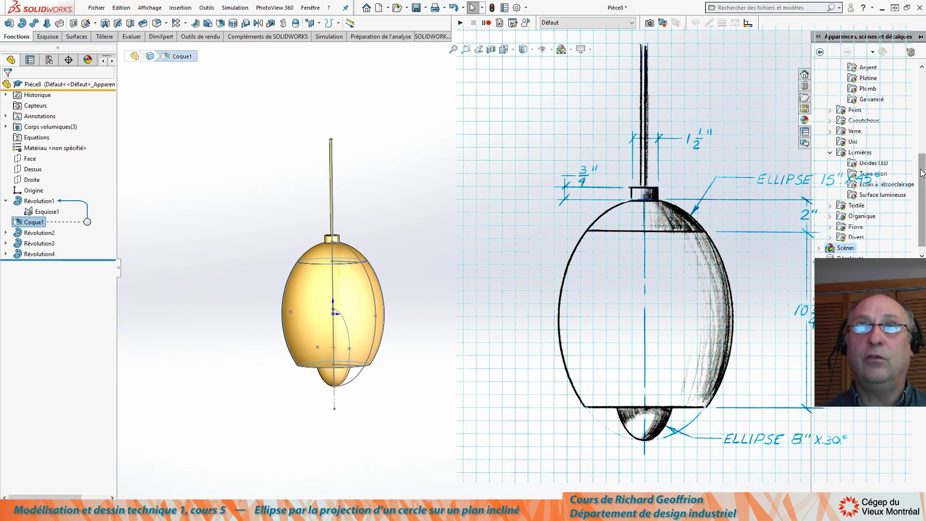
{"action": "left_click_drag", "start_coordinate": [922, 172], "coordinate": [919, 88]}
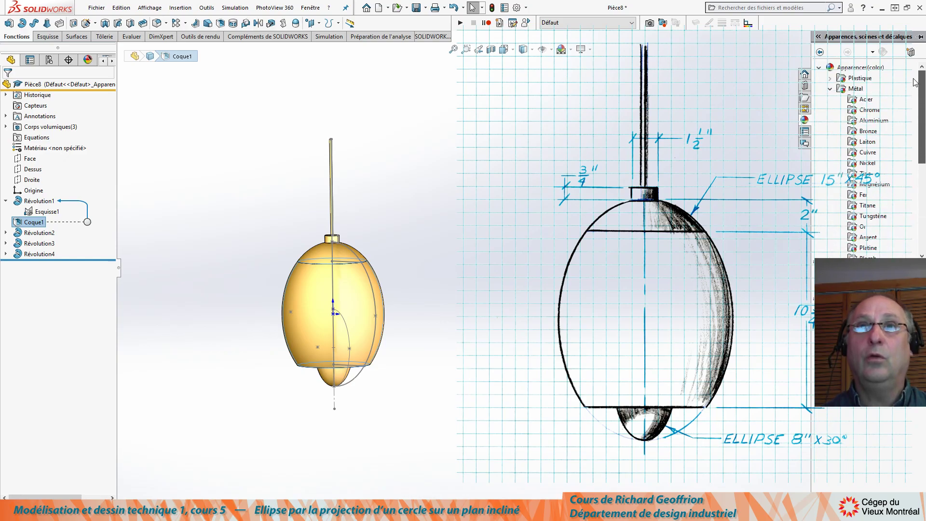
{"action": "left_click", "coordinate": [830, 89]}
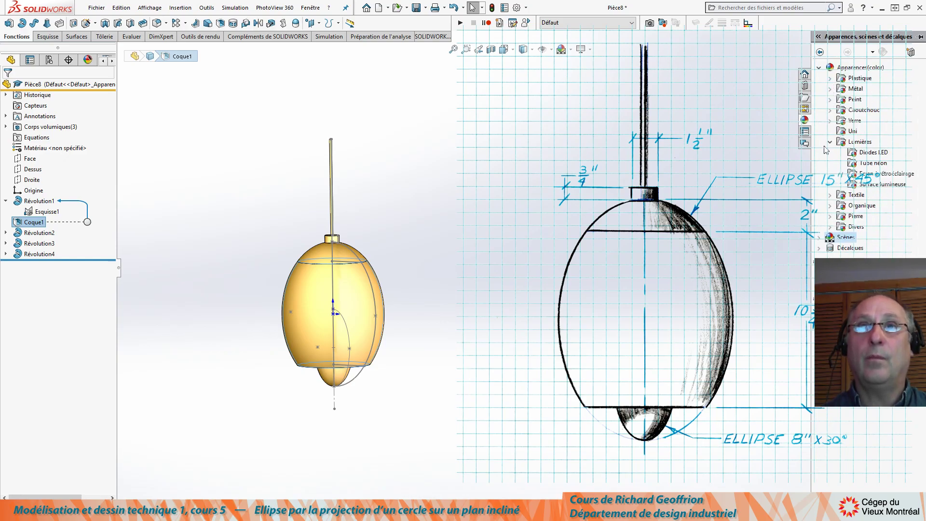
{"action": "left_click", "coordinate": [853, 165]}
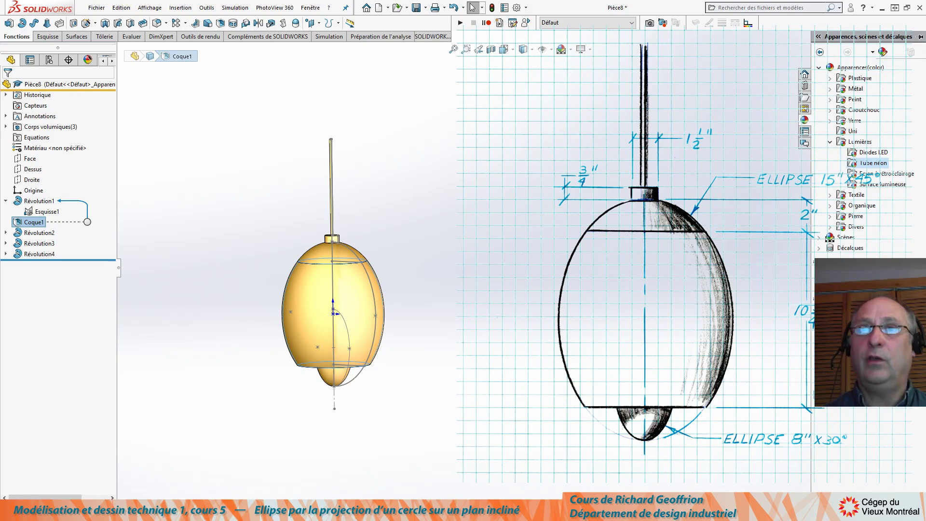
{"action": "mouse_move", "coordinate": [840, 290]}
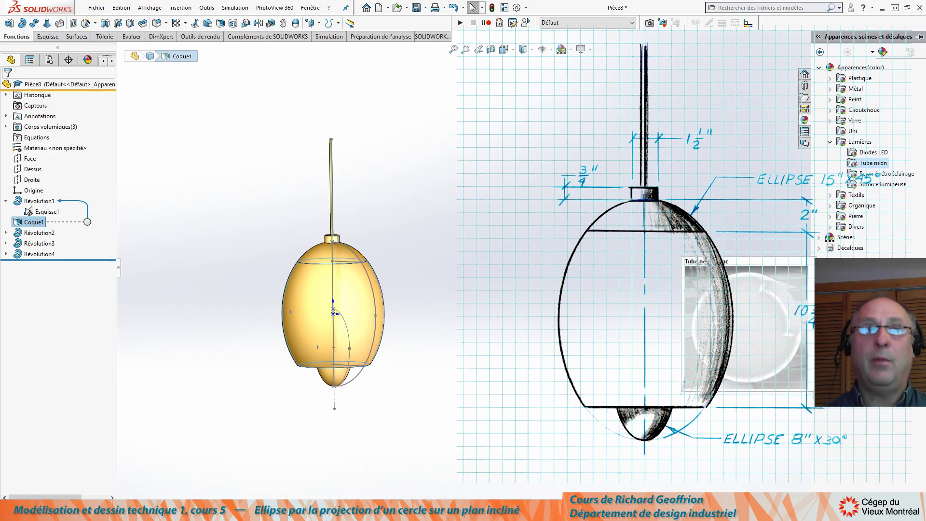
{"action": "left_click", "coordinate": [745, 369]}
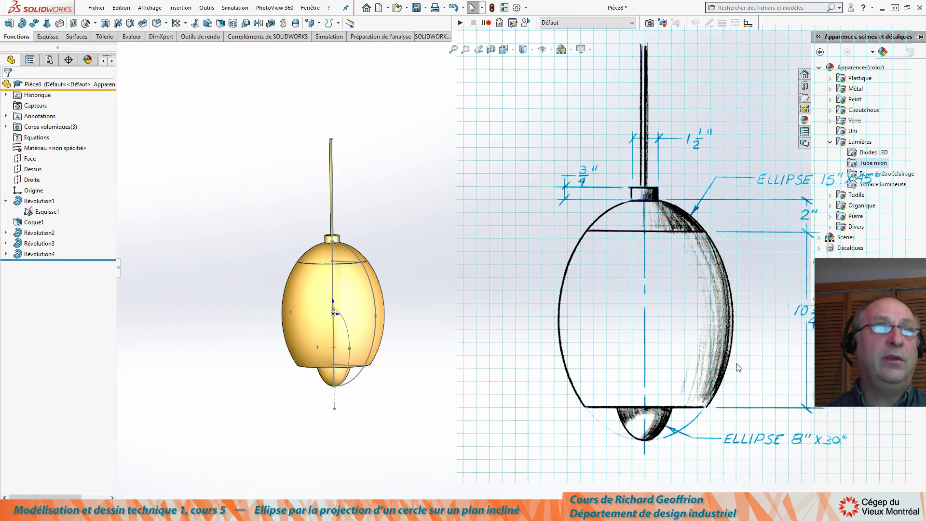
Step: Apply the white neon tube appearance to the central shade's revolve and shell features together
{"action": "left_click", "coordinate": [30, 222]}
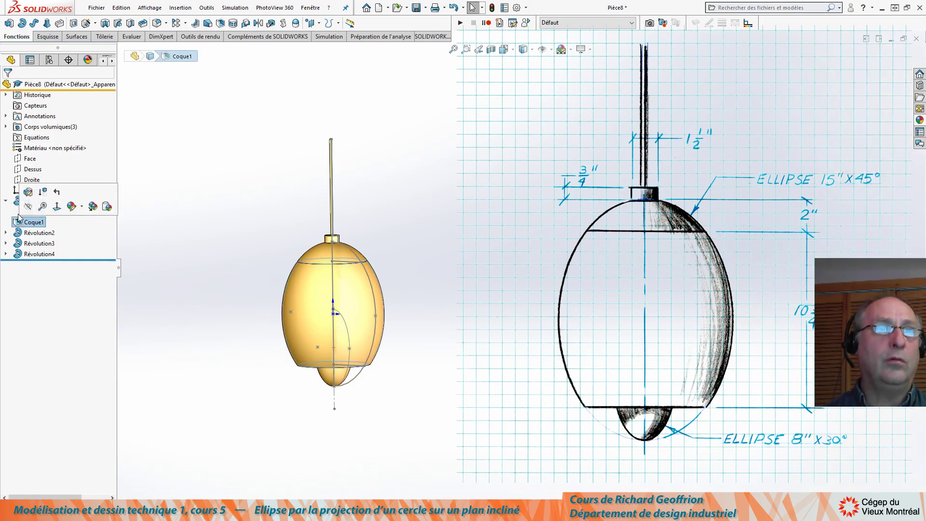
{"action": "left_click", "coordinate": [26, 200]}
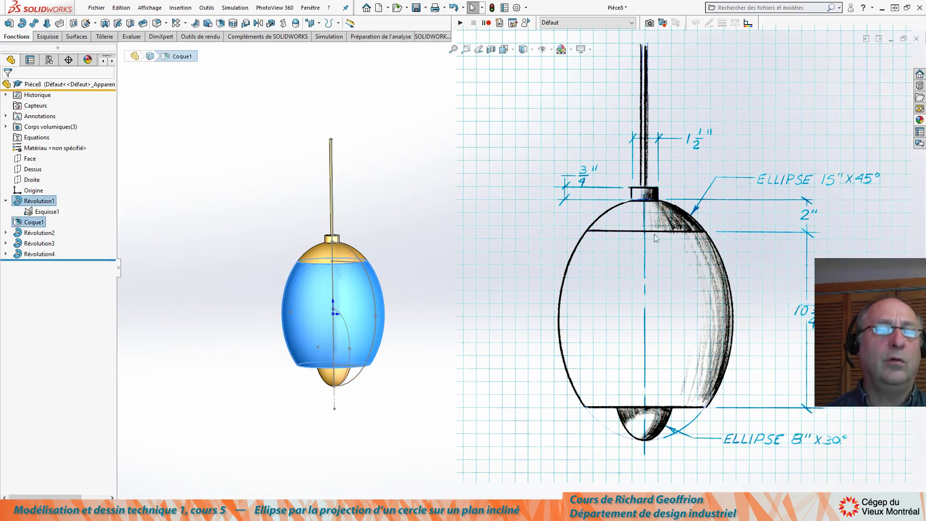
{"action": "left_click", "coordinate": [921, 120]}
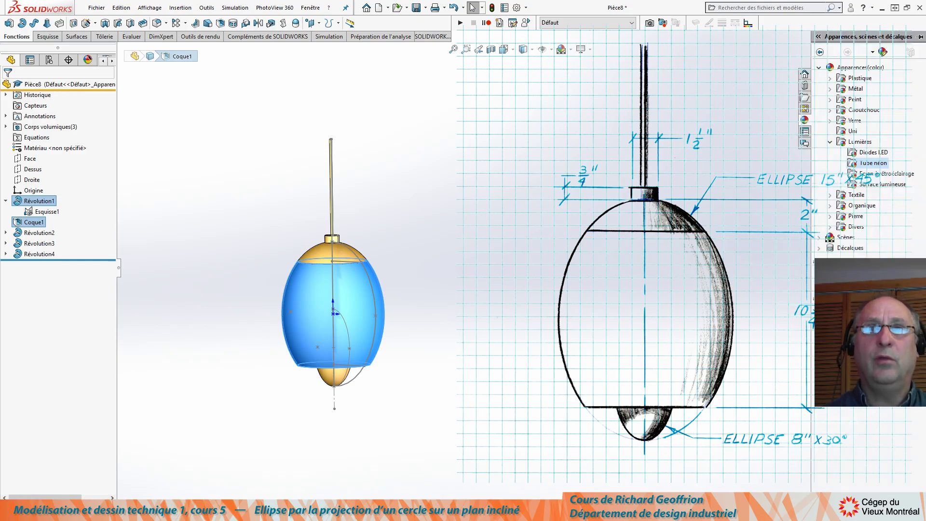
{"action": "double_click", "coordinate": [842, 306]}
{"action": "mouse_move", "coordinate": [397, 303]}
{"action": "middle_mouse_down"}
{"action": "mouse_move", "coordinate": [410, 228]}
{"action": "mouse_move", "coordinate": [413, 306]}
{"action": "middle_mouse_up"}
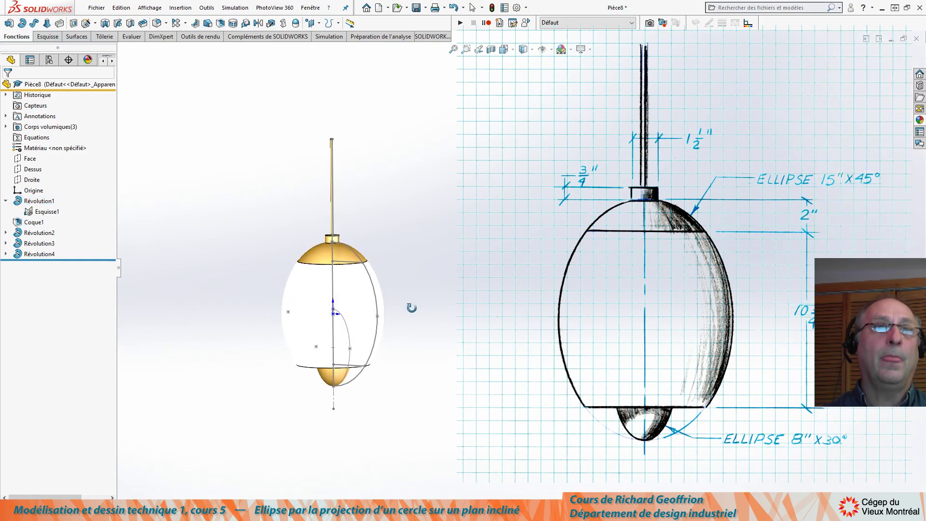
Step: Apply a steel (Acier) appearance from the metal category to the bulb and cap revolves, Révolution2 and Révolution3, together
{"action": "left_click", "coordinate": [32, 234]}
{"action": "left_click", "coordinate": [32, 243], "text": "ctrl"}
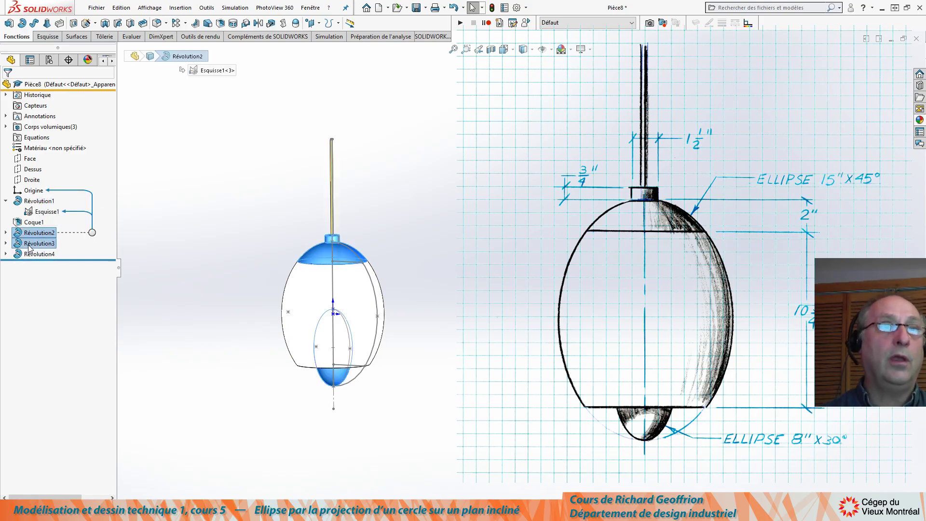
{"action": "left_click", "coordinate": [920, 121]}
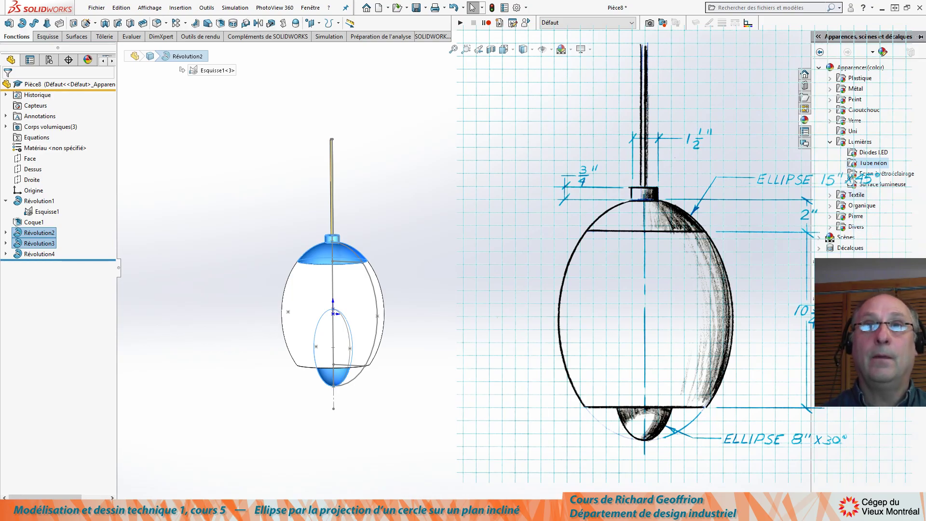
{"action": "left_click", "coordinate": [830, 142]}
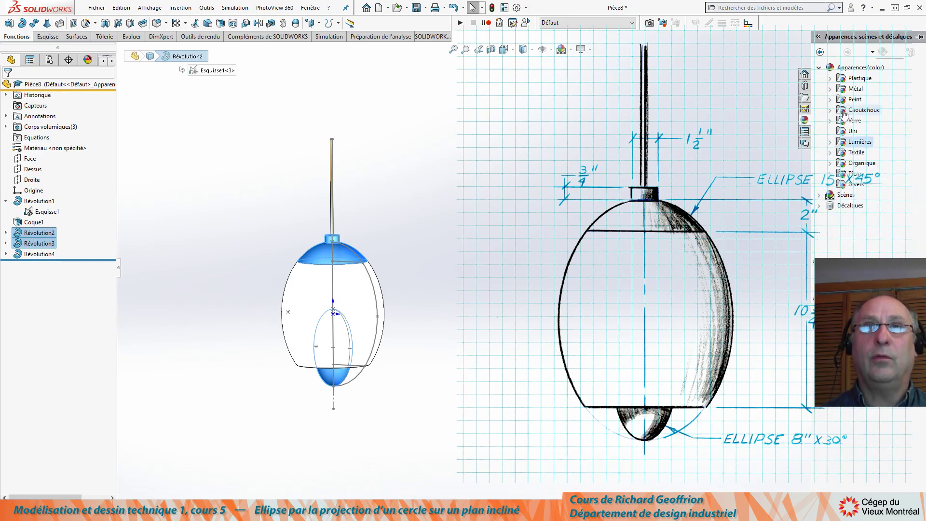
{"action": "left_click", "coordinate": [830, 88]}
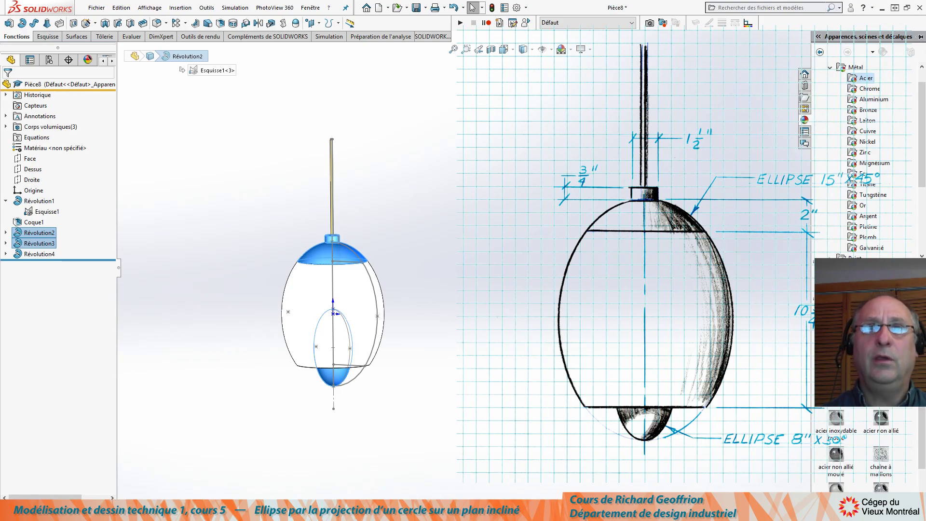
{"action": "double_click", "coordinate": [837, 345]}
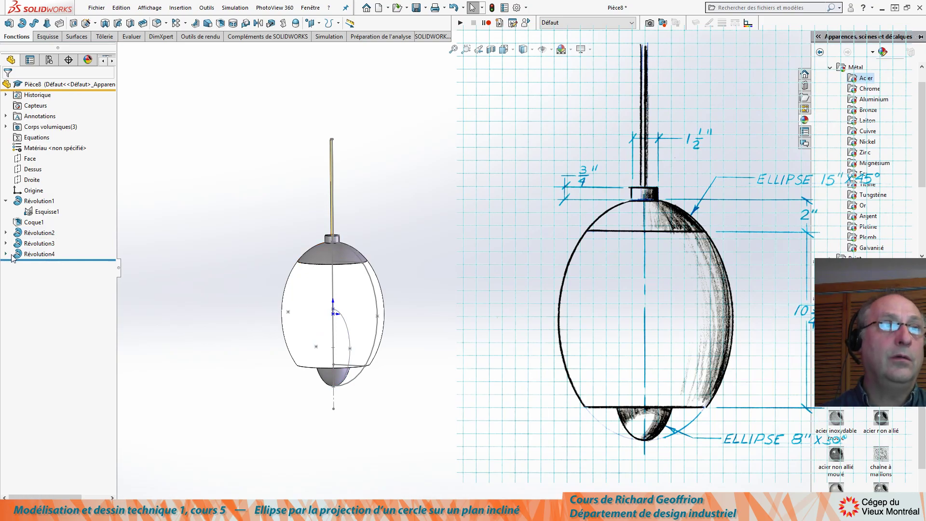
Step: Apply a semi-glossy (Semi-brillant) plastic appearance to the rod's revolve, Révolution4
{"action": "left_click", "coordinate": [39, 253]}
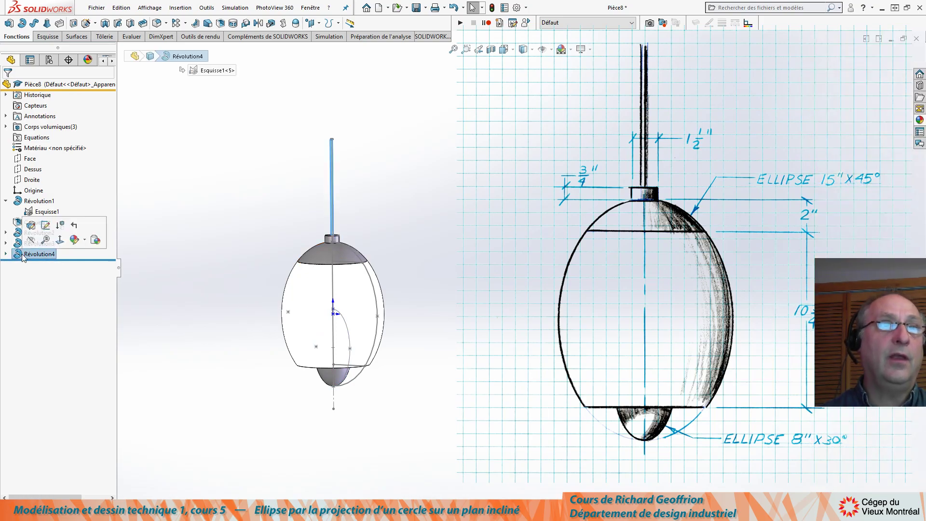
{"action": "left_click", "coordinate": [920, 121]}
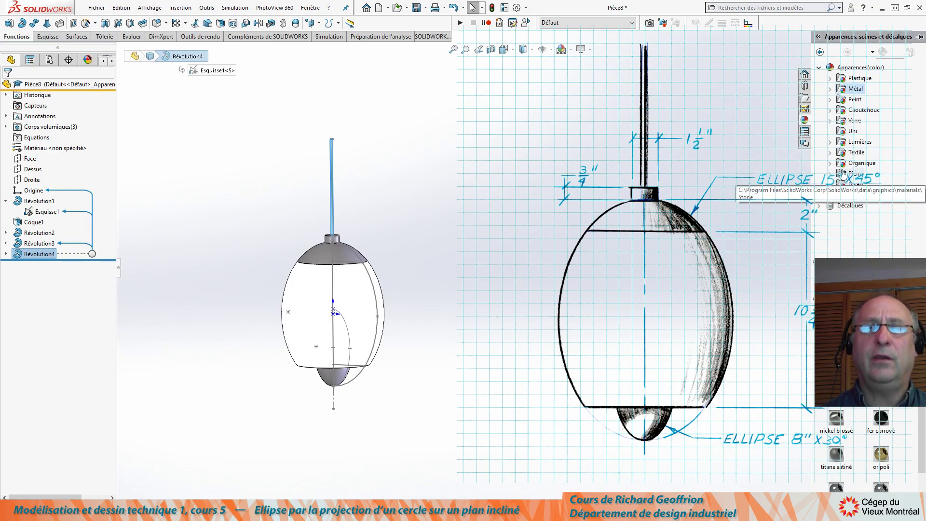
{"action": "left_click", "coordinate": [831, 79]}
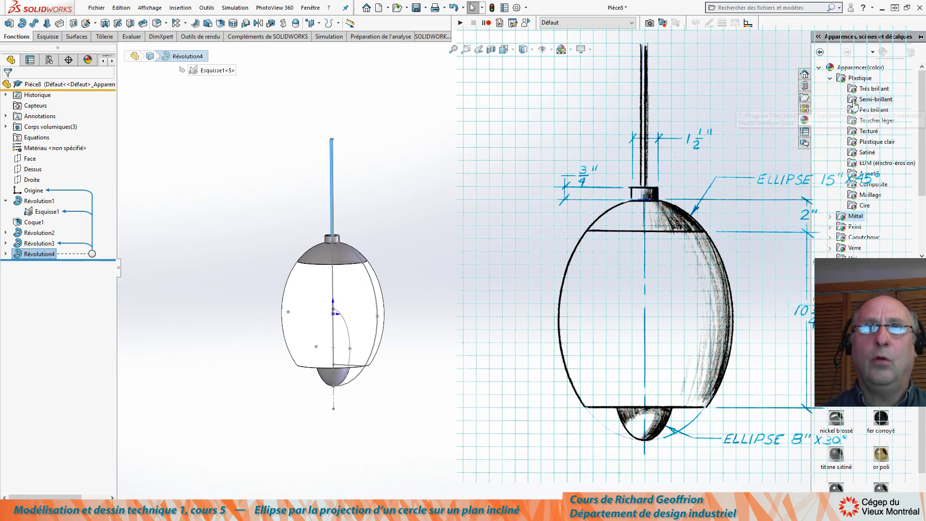
{"action": "left_click", "coordinate": [852, 100]}
{"action": "left_click", "coordinate": [548, 227]}
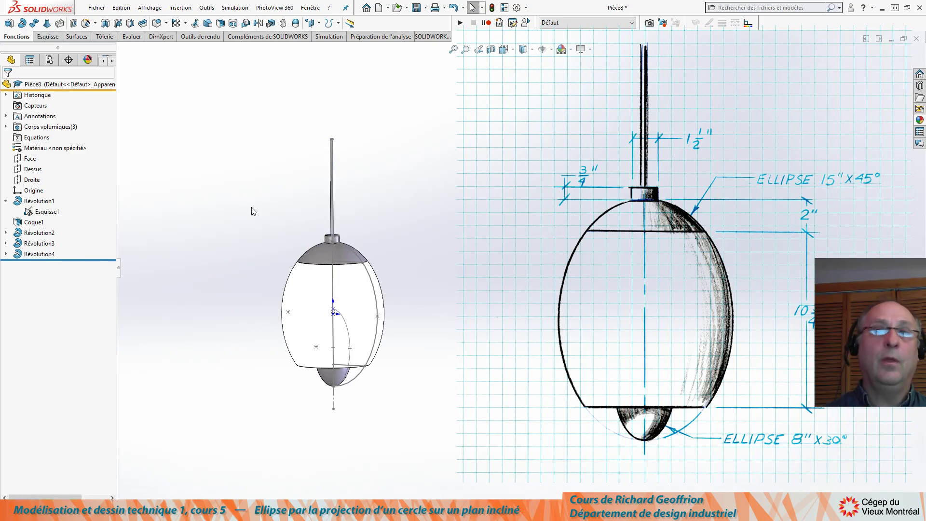
Step: Hide the shared sketch under the first revolve and compare the lamp's outline with the reference drawing by superimposing them
{"action": "left_click", "coordinate": [30, 211]}
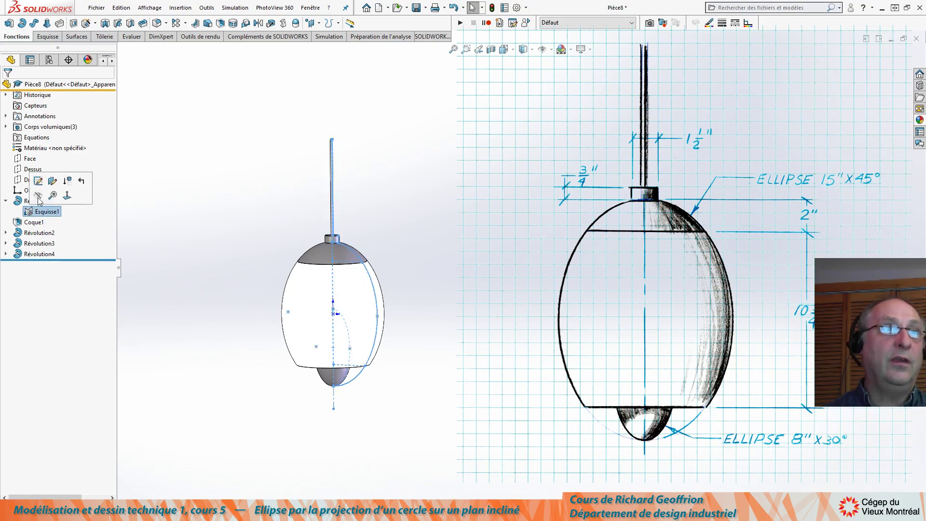
{"action": "left_click", "coordinate": [38, 195]}
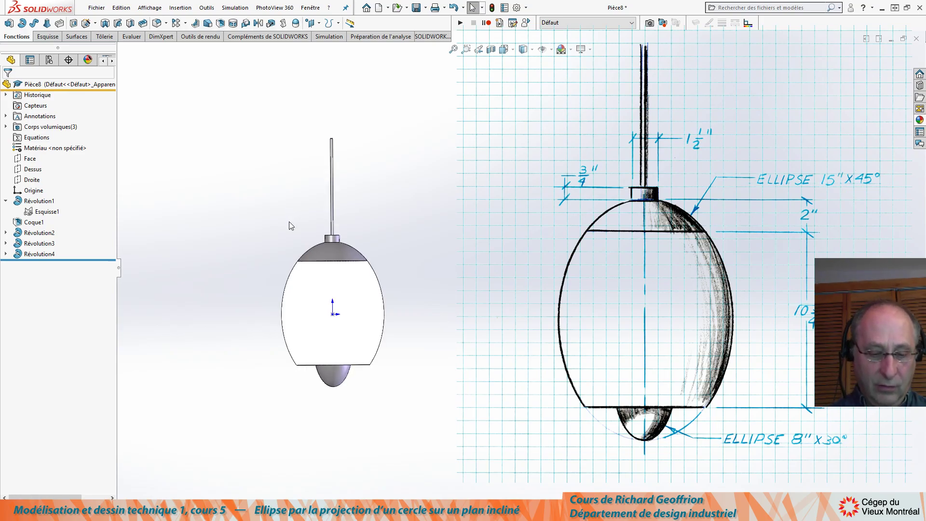
{"action": "mouse_move", "coordinate": [236, 282]}
{"action": "middle_mouse_down", "text": "ctrl"}
{"action": "mouse_move", "coordinate": [548, 291]}
{"action": "mouse_move", "coordinate": [559, 261]}
{"action": "mouse_move", "coordinate": [496, 249]}
{"action": "mouse_move", "coordinate": [496, 236]}
{"action": "mouse_move", "coordinate": [494, 248]}
{"action": "middle_mouse_up", "text": "ctrl"}
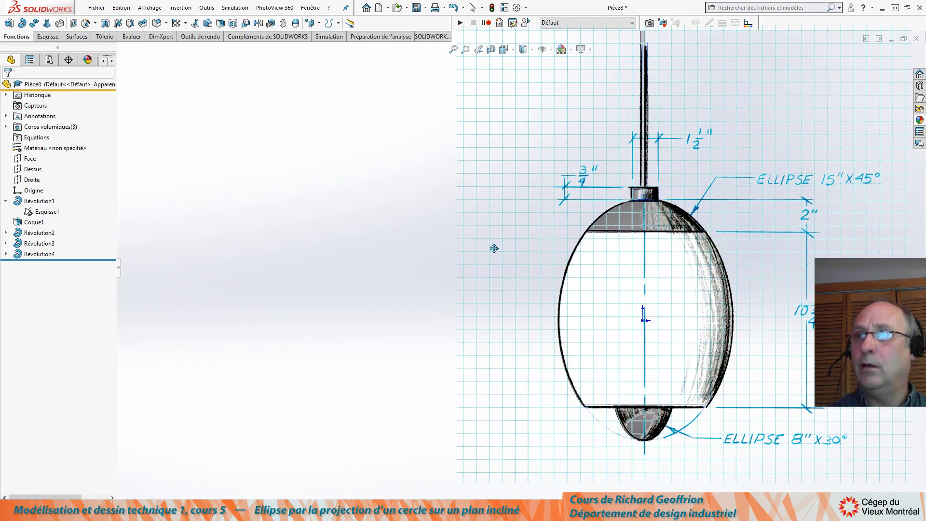
{"action": "key", "text": "Escape"}
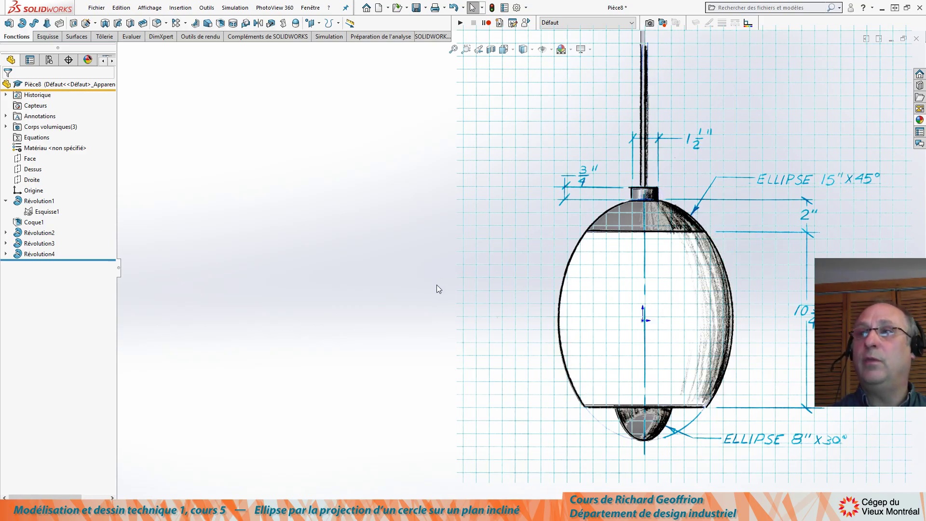
{"action": "mouse_move", "coordinate": [448, 250]}
{"action": "middle_mouse_down", "text": "ctrl"}
{"action": "mouse_move", "coordinate": [140, 263]}
{"action": "mouse_move", "coordinate": [151, 231]}
{"action": "mouse_move", "coordinate": [151, 246]}
{"action": "middle_mouse_up", "text": "ctrl"}
{"action": "key", "text": "Escape"}
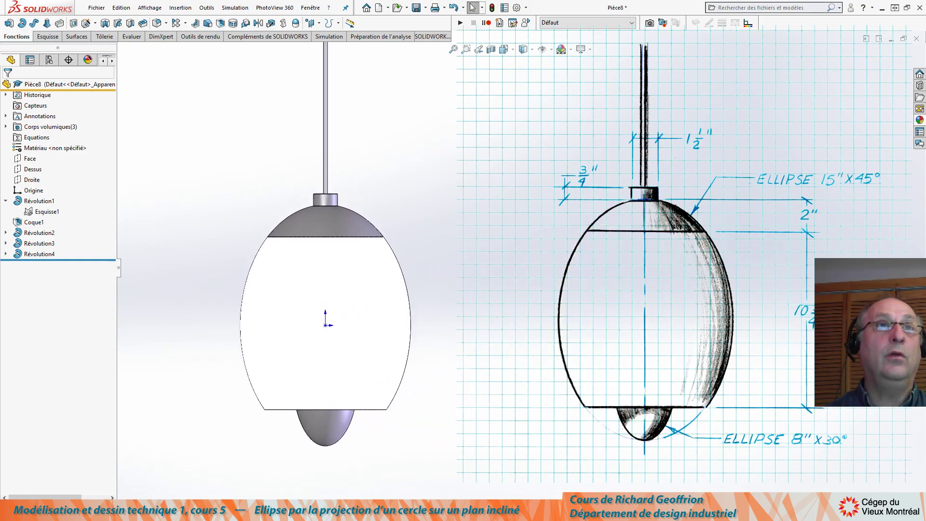
Step: Start the integrated PhotoView 360 preview (Aperçu intégré) of the lamp
{"action": "left_click", "coordinate": [268, 8]}
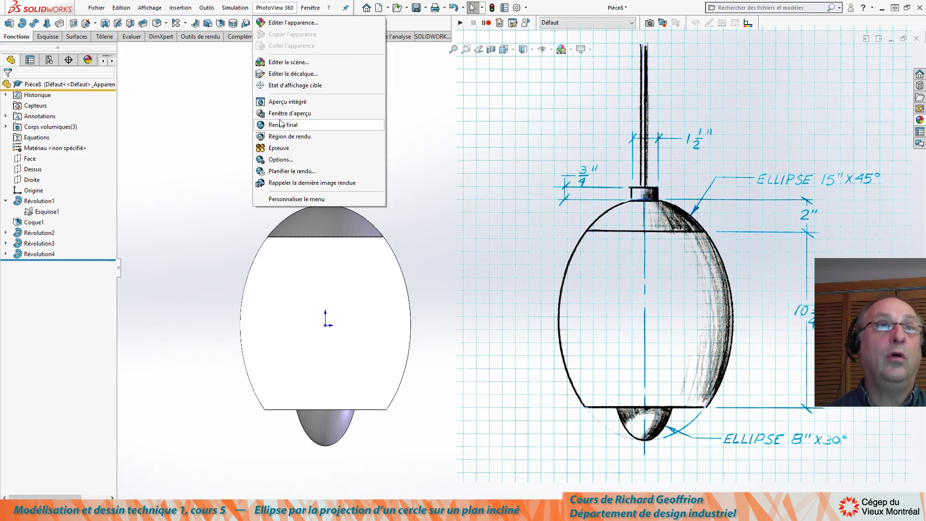
{"action": "left_click", "coordinate": [285, 106]}
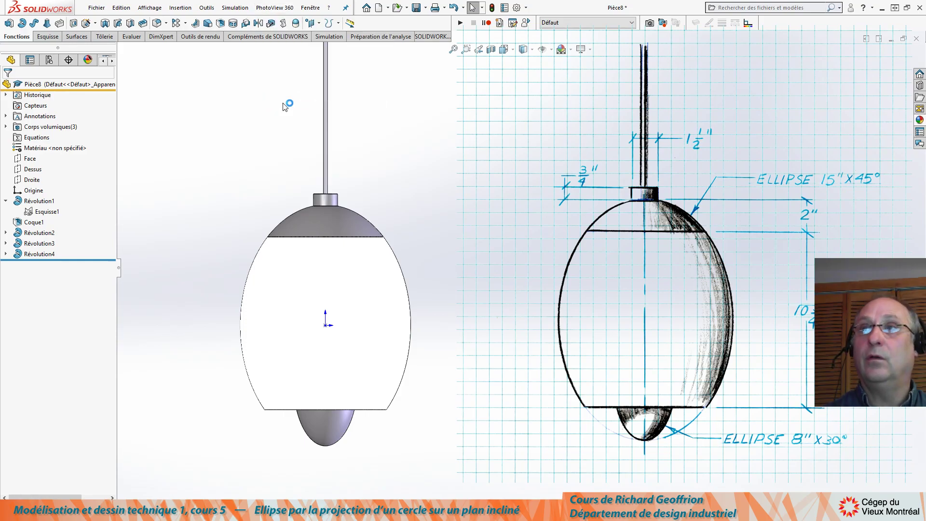